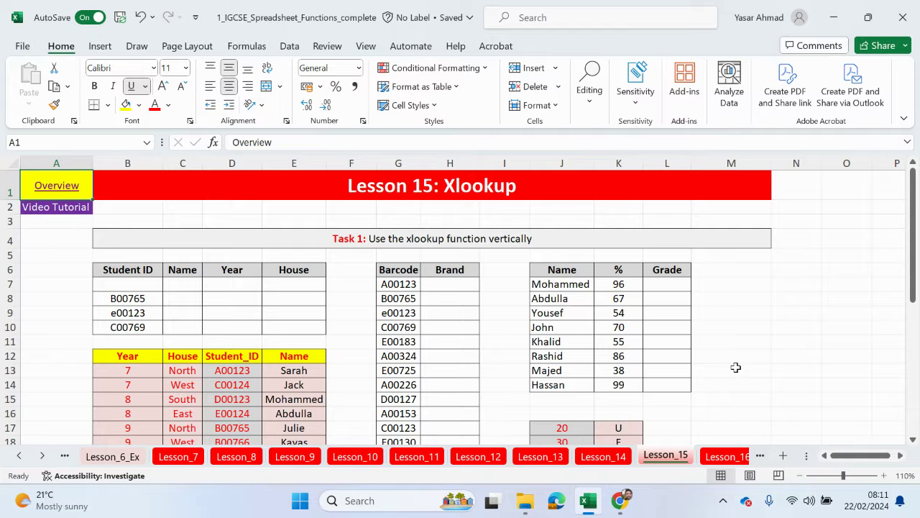
Step: Go to the Overview sheet, look through the lesson list and open the Lesson 12: Vlookup sheet
left_click(55, 190)
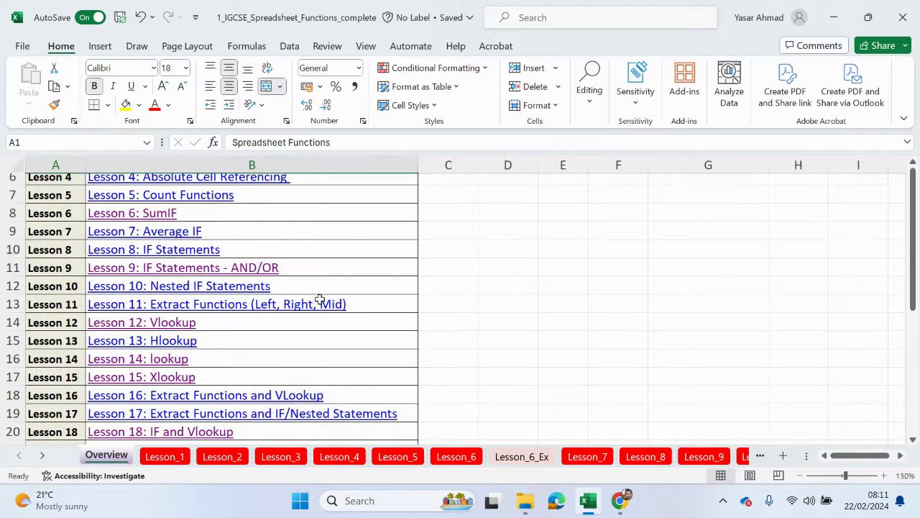
left_click_drag(913, 248, 919, 223)
scroll(212, 281, "down", 2)
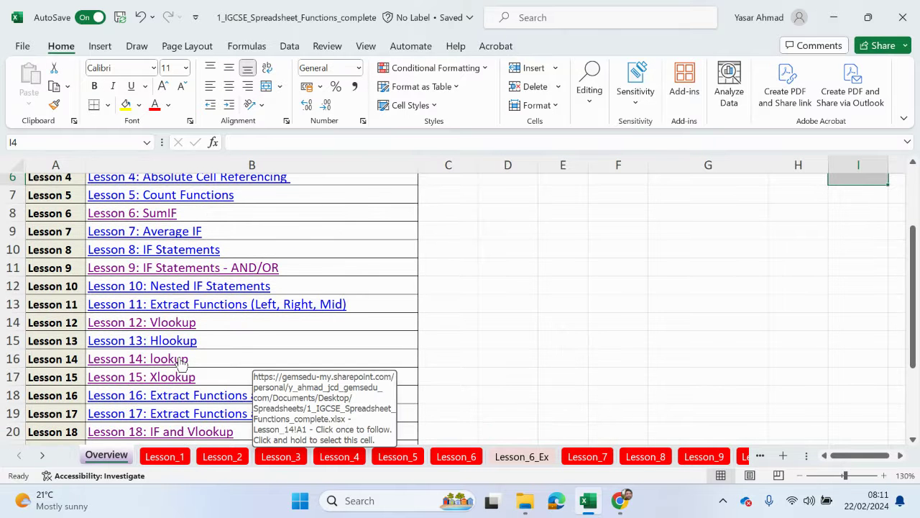
scroll(180, 363, "up", 1)
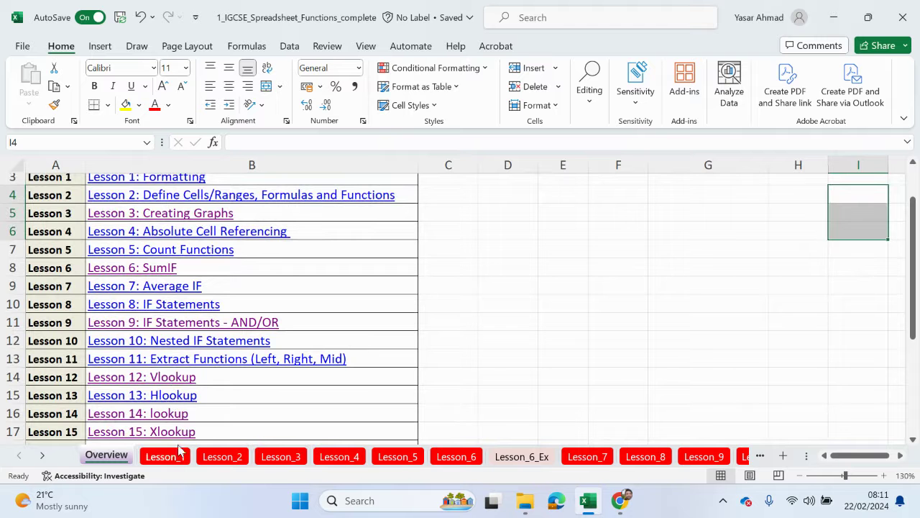
scroll(167, 434, "down", 1)
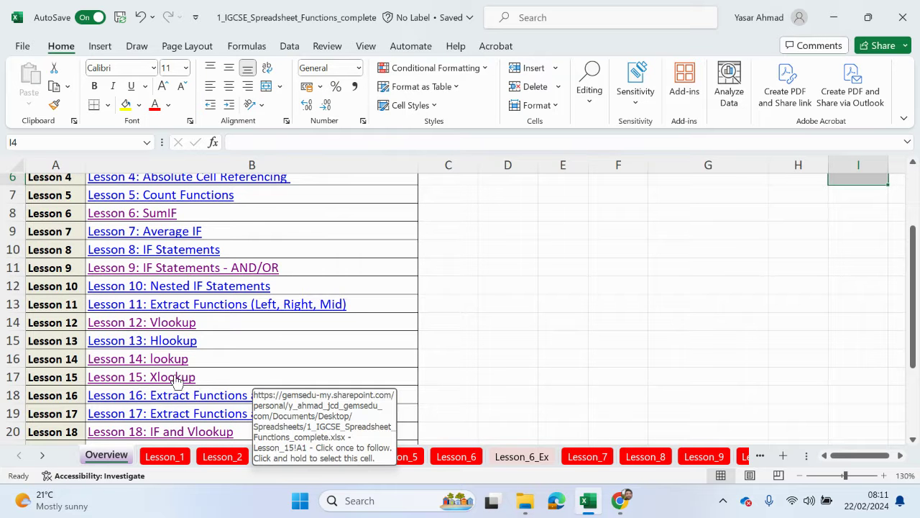
left_click(181, 326)
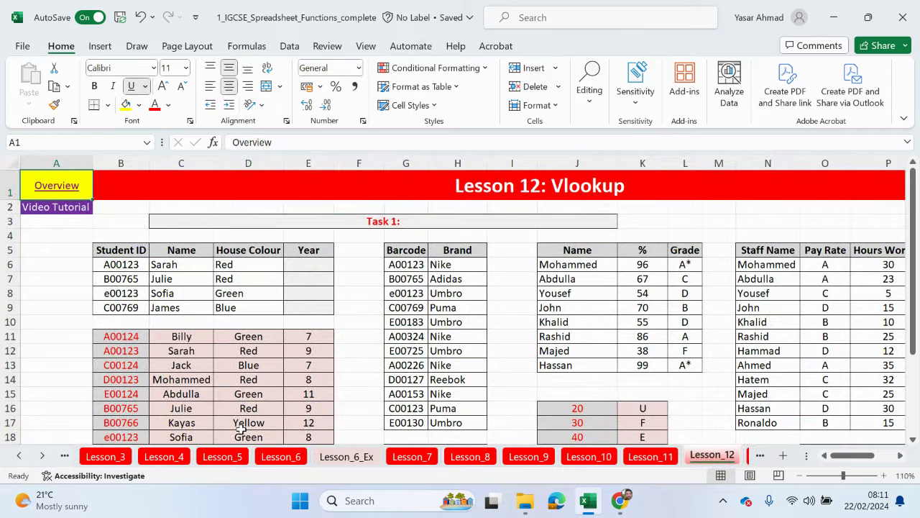
Step: Return to the Overview lesson list and open the Lesson 15: Xlookup sheet
left_click(62, 191)
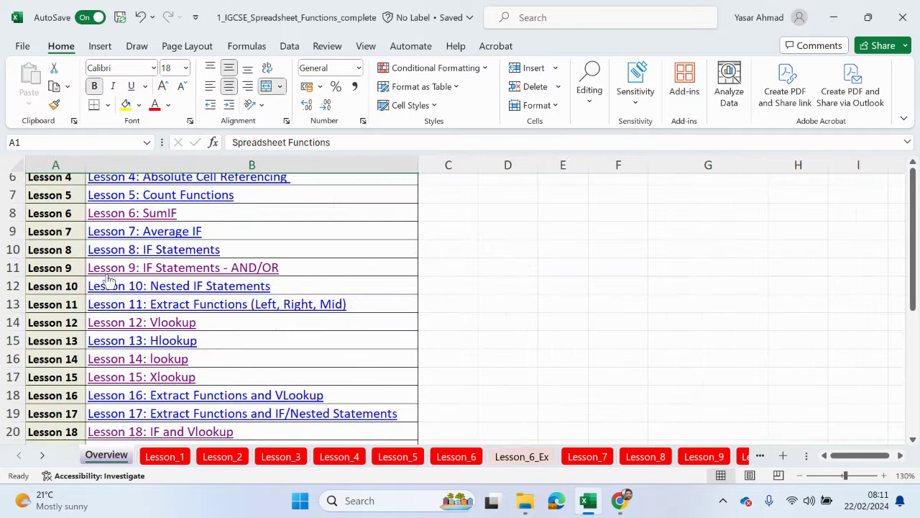
left_click(183, 267)
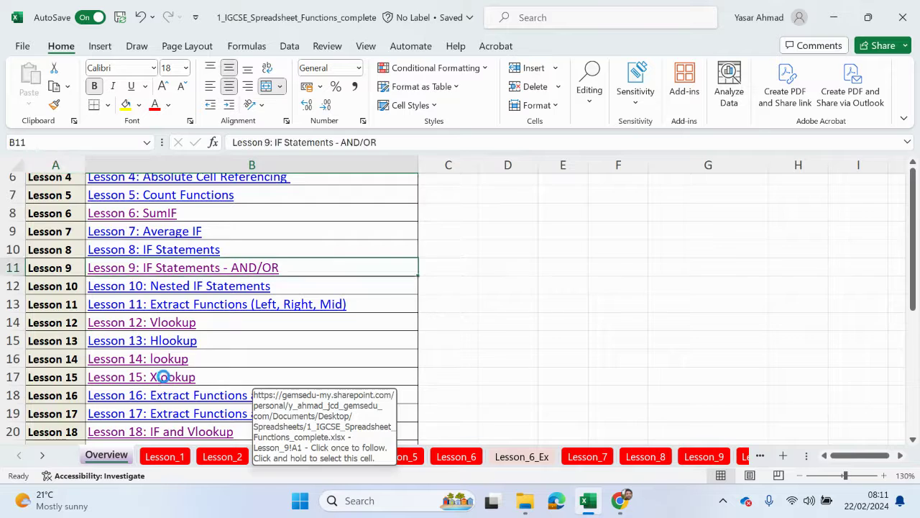
left_click(75, 190)
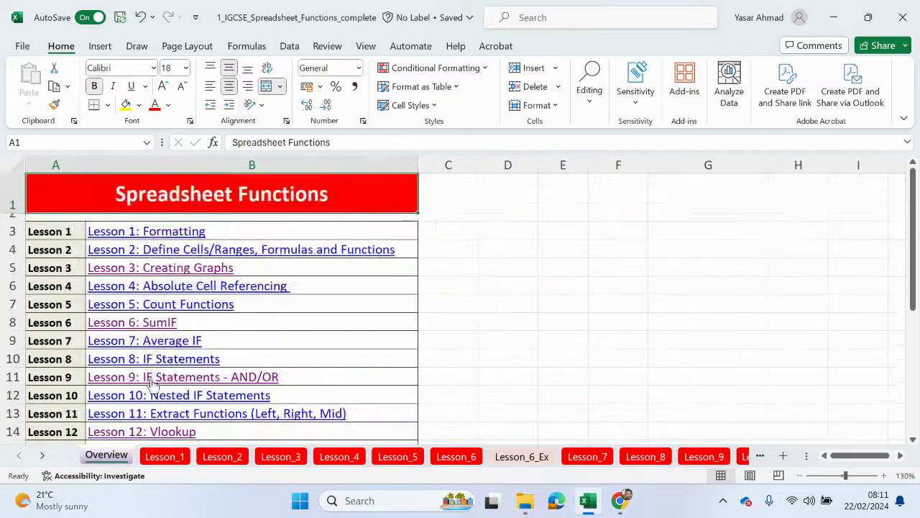
scroll(172, 381, "down", 3)
left_click(171, 323)
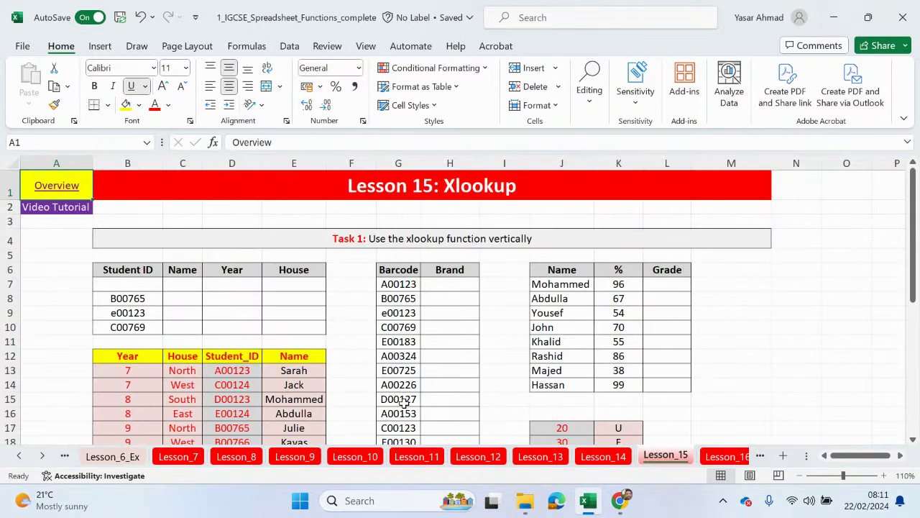
Step: Examine the Student ID and Name cells of the Task 1 table and the Student_ID and Name columns of the reference table
scroll(378, 394, "down", 1)
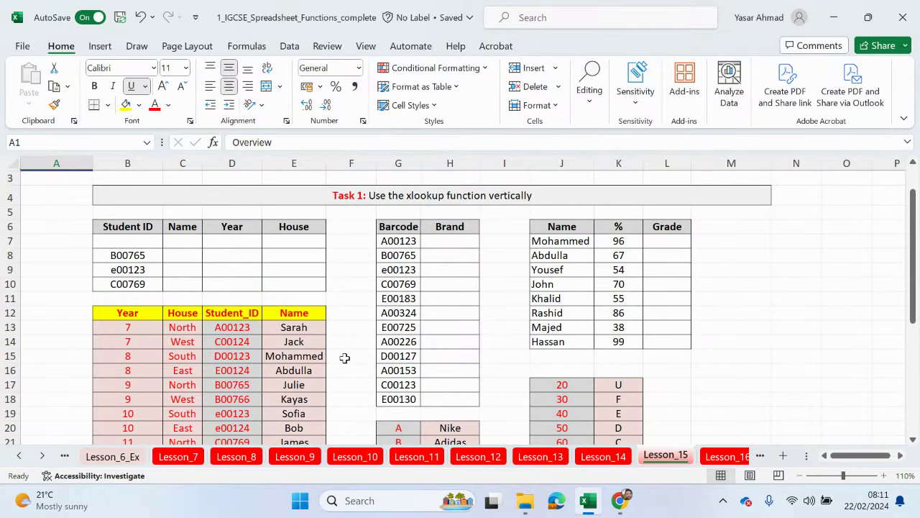
scroll(344, 357, "up", 1)
left_click_drag(141, 283, 142, 327)
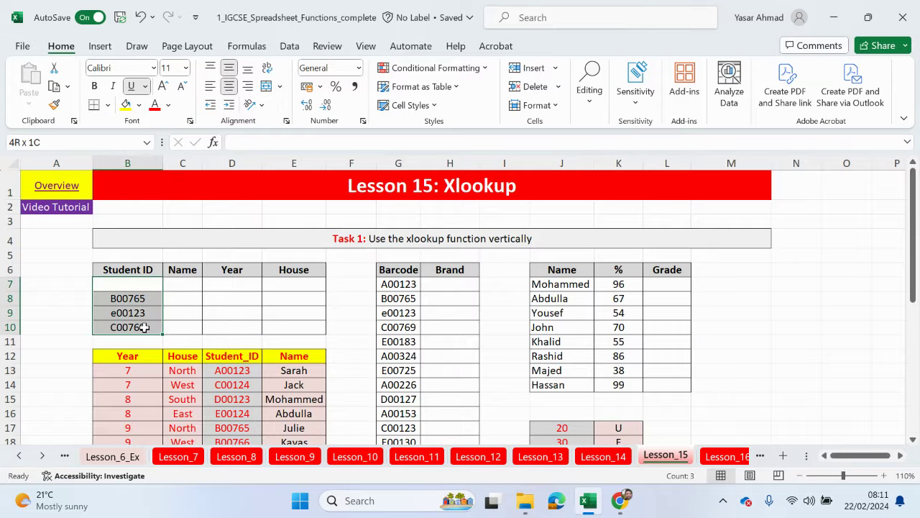
left_click(140, 283)
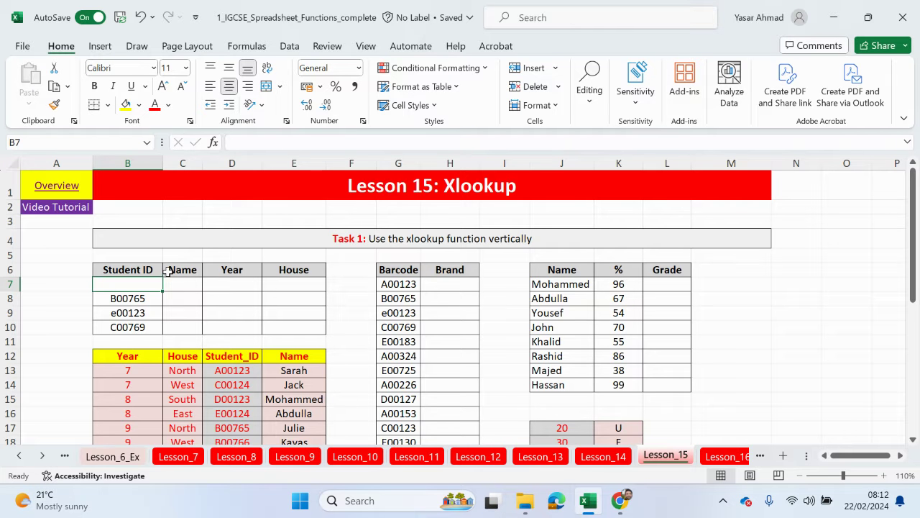
left_click_drag(180, 283, 181, 325)
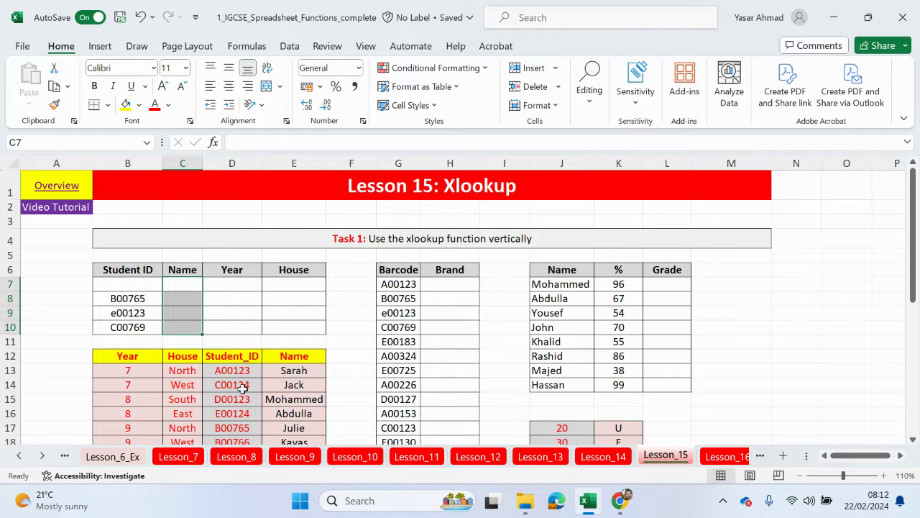
left_click_drag(144, 270, 138, 327)
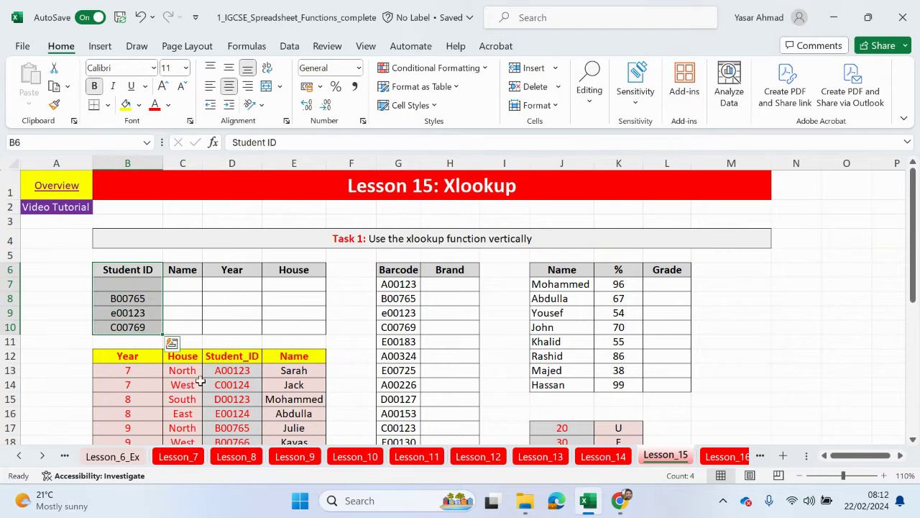
scroll(244, 360, "down", 3)
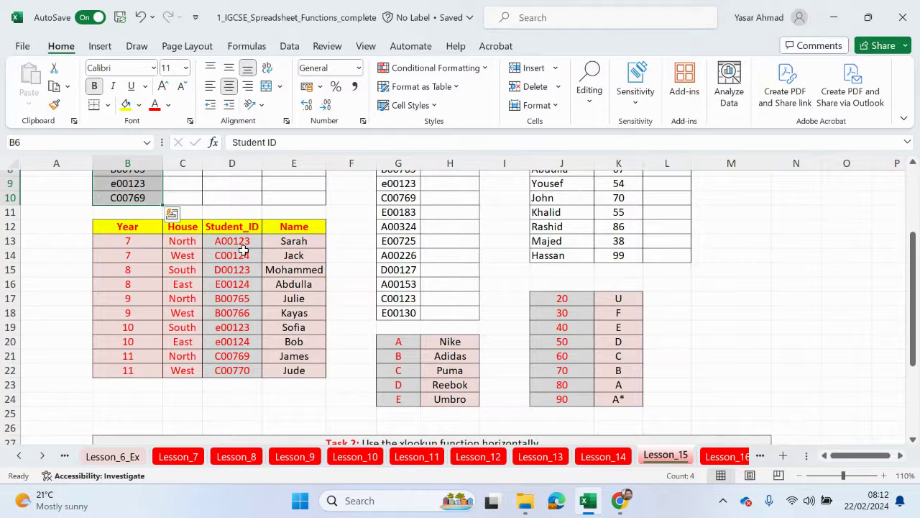
left_click_drag(234, 226, 298, 359)
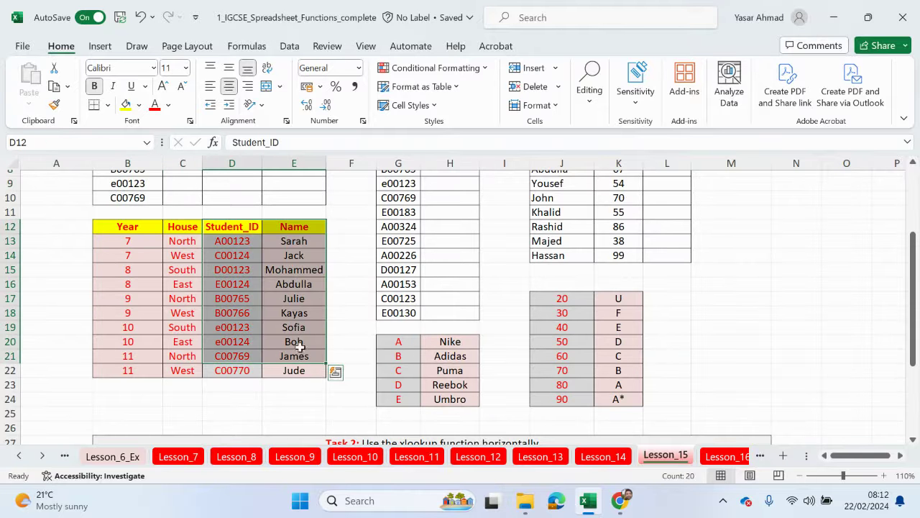
left_click_drag(292, 228, 286, 370)
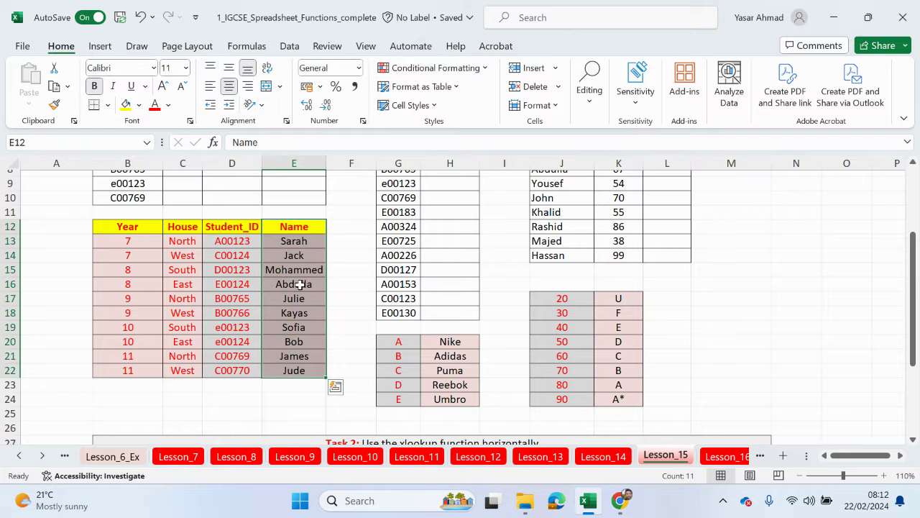
left_click_drag(246, 228, 237, 370)
scroll(249, 360, "up", 1)
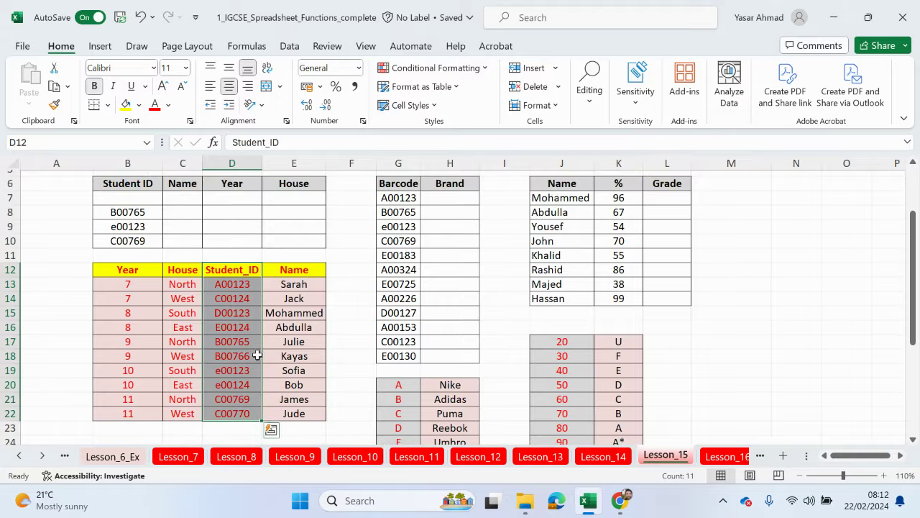
left_click(148, 198)
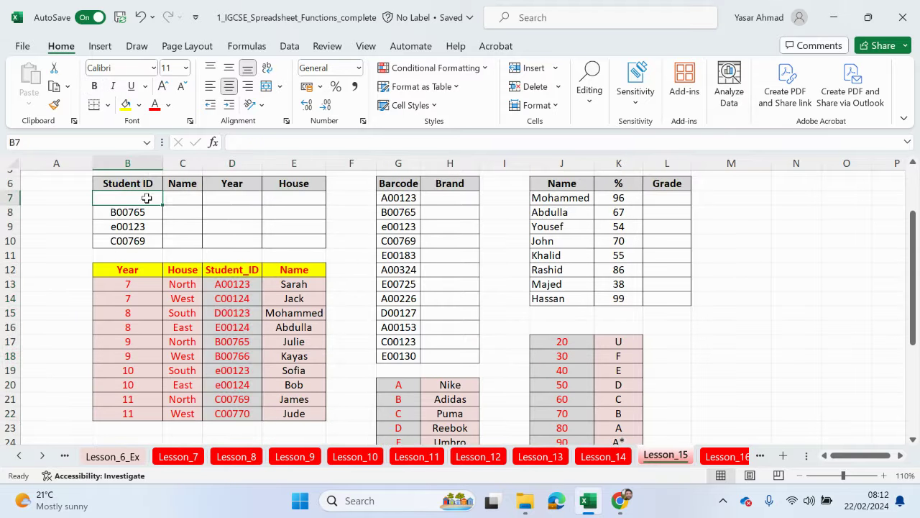
left_click(176, 201)
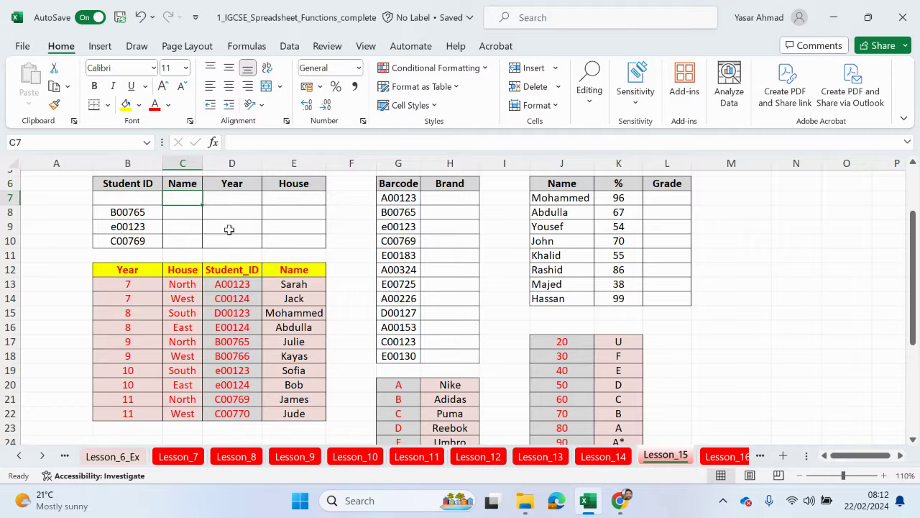
left_click(148, 199)
Step: Start a VLOOKUP formula in C7 with B7 as the lookup value
left_click(188, 198)
type("=vlo")
double_click(202, 213)
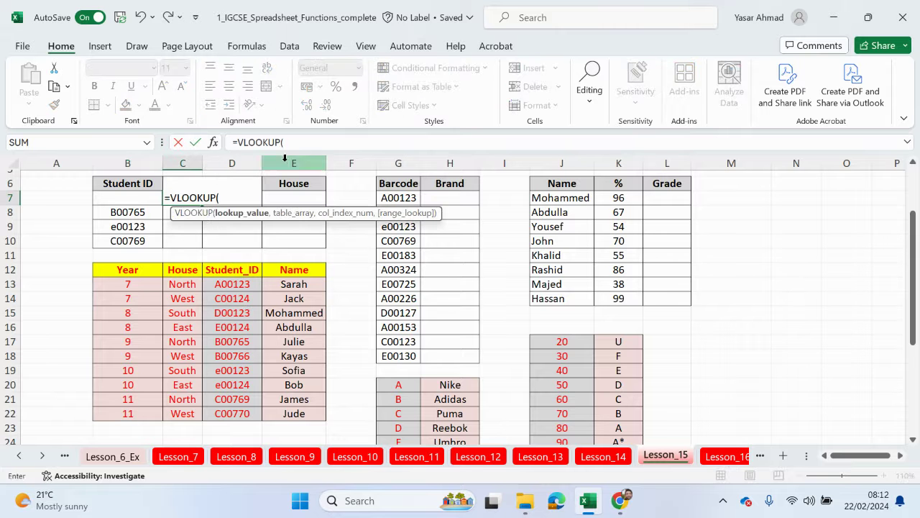
left_click(293, 142)
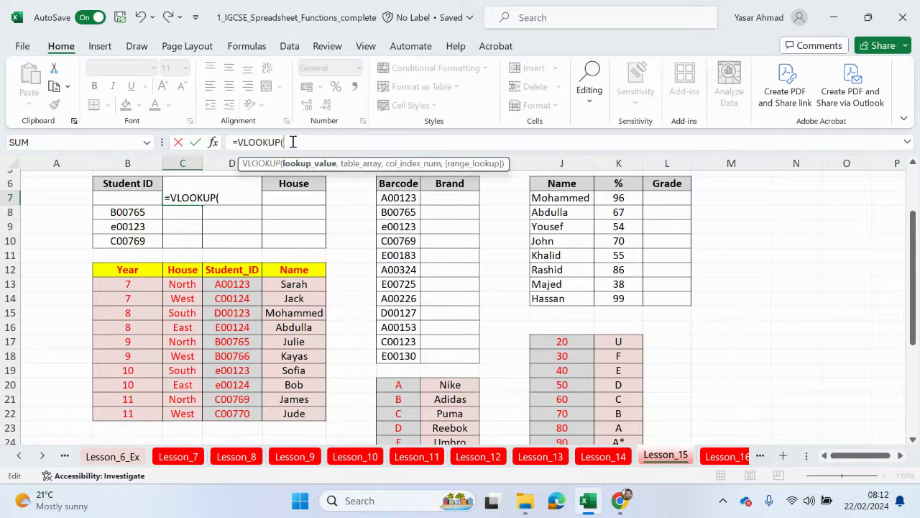
left_click(108, 195)
type(",")
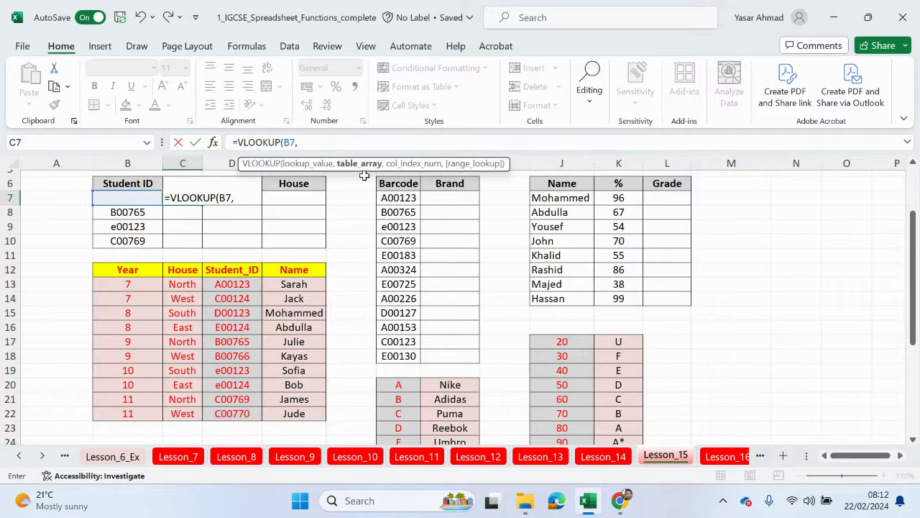
Step: Complete the VLOOKUP with the absolute table range $D$13:$E$22, column index 2 and FALSE for an exact match
left_click_drag(223, 286, 299, 414)
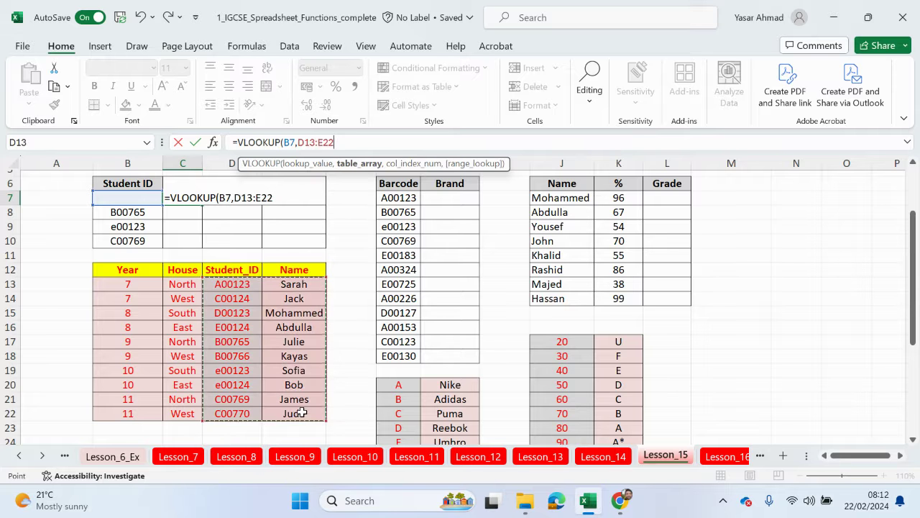
key("F4")
type(",")
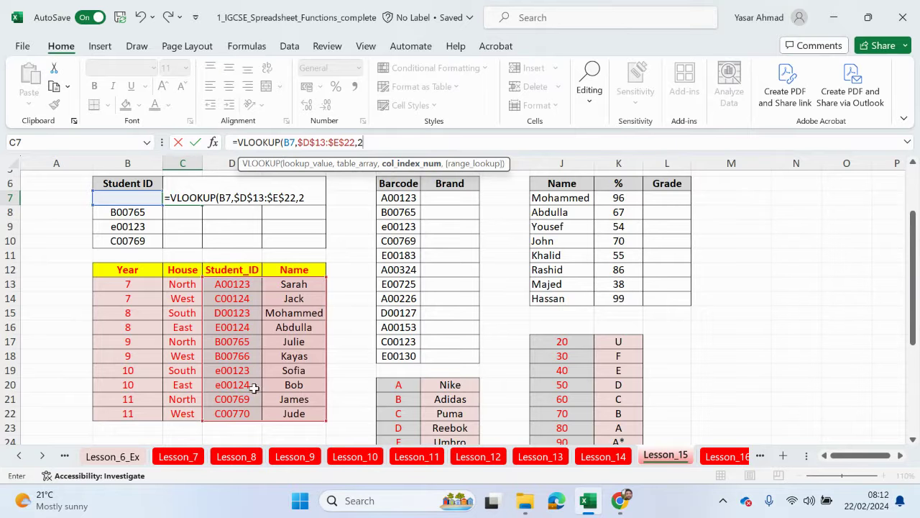
type("2,")
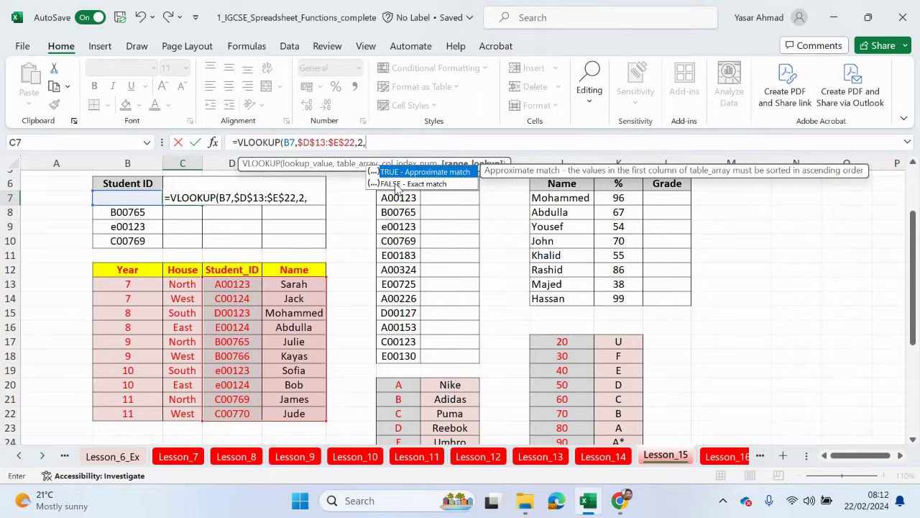
double_click(394, 184)
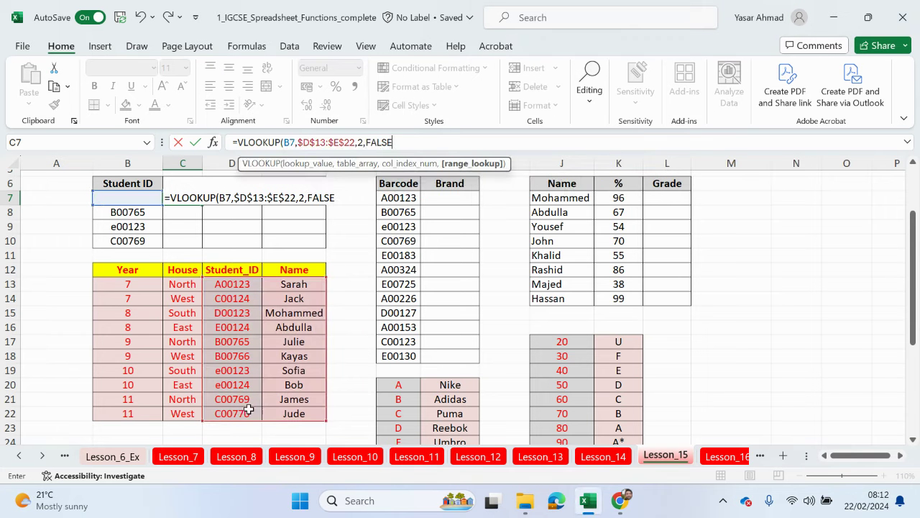
key("Return")
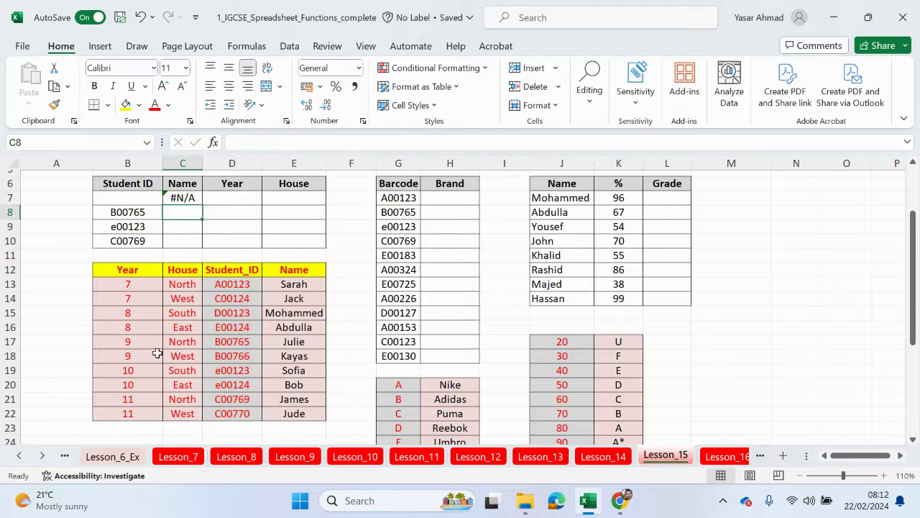
Step: Fill the VLOOKUP formula down from C7 to C10 and check the returned names against the reference table
left_click(191, 200)
double_click(202, 207)
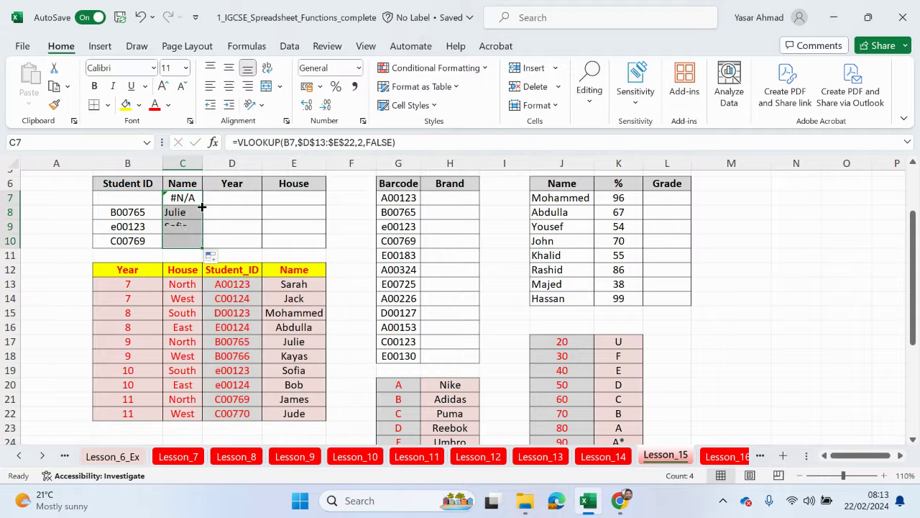
left_click(189, 200)
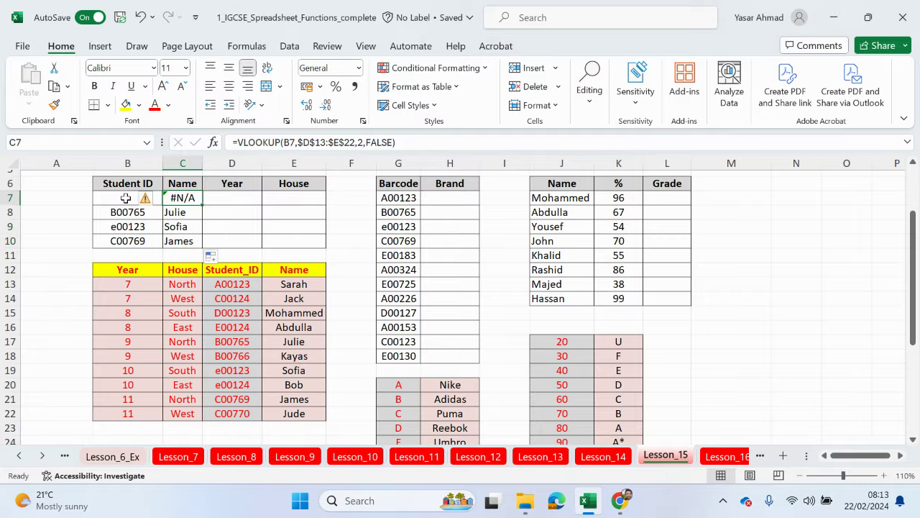
left_click(187, 214)
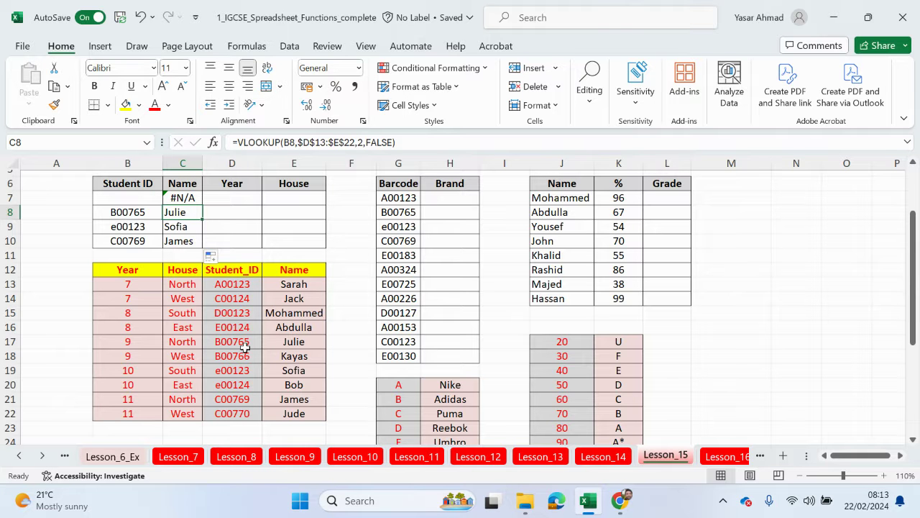
left_click(287, 346)
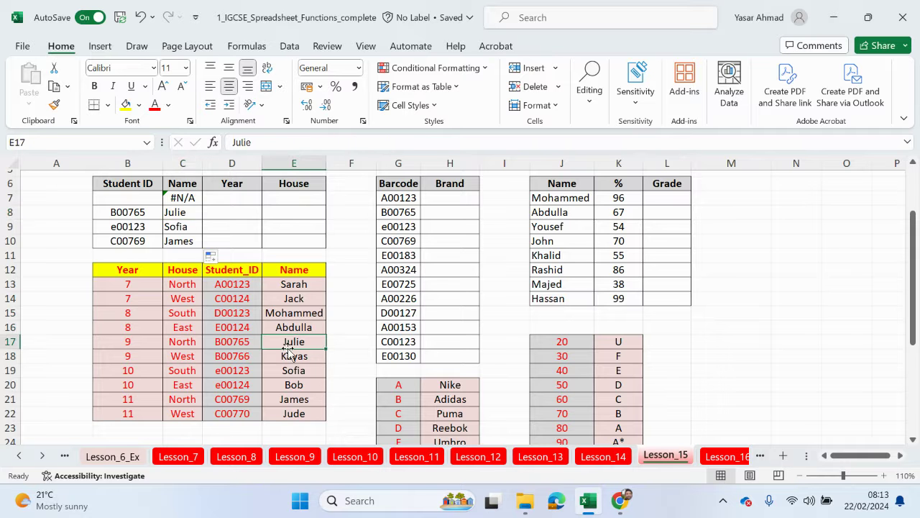
Step: Clear the VLOOKUP formulas from C7:C10 and select C7 again
scroll(190, 212, "up", 1)
left_click_drag(181, 240, 181, 284)
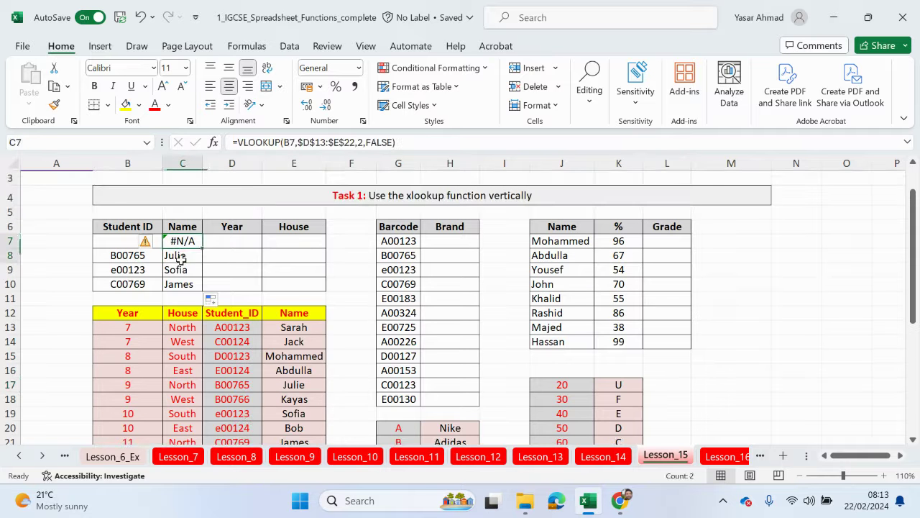
key("Delete")
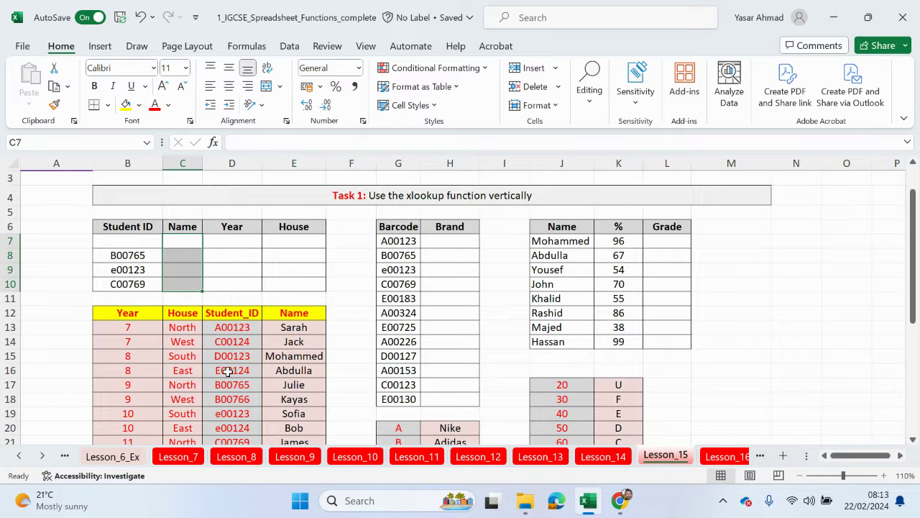
left_click(192, 242)
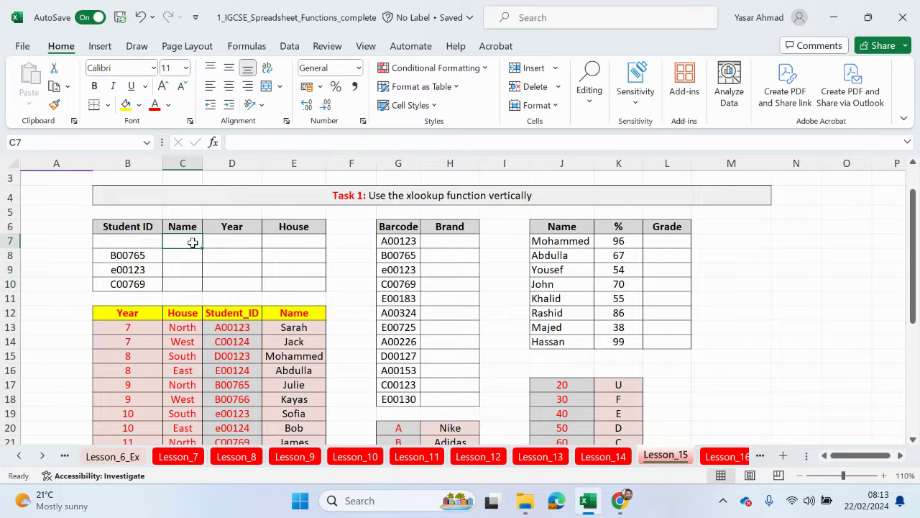
Step: Start an XLOOKUP formula in C7 with B7 as the lookup value
type("=x")
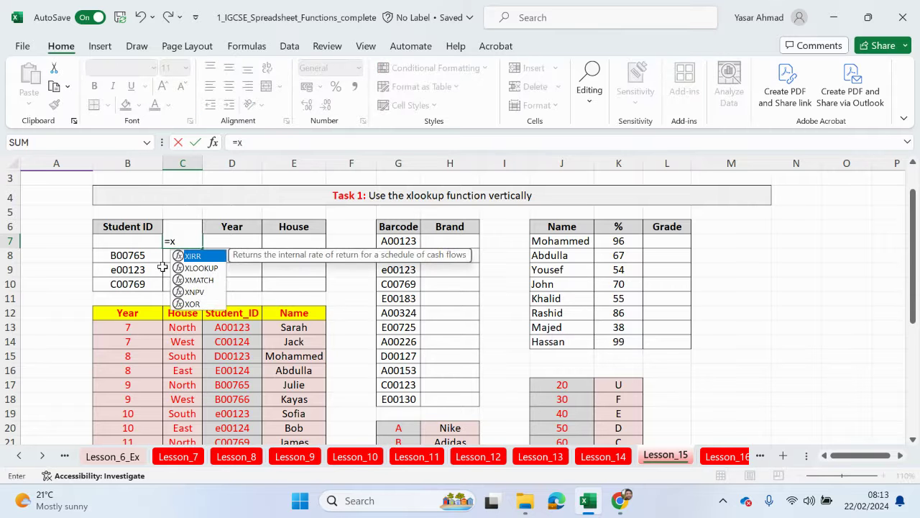
double_click(195, 267)
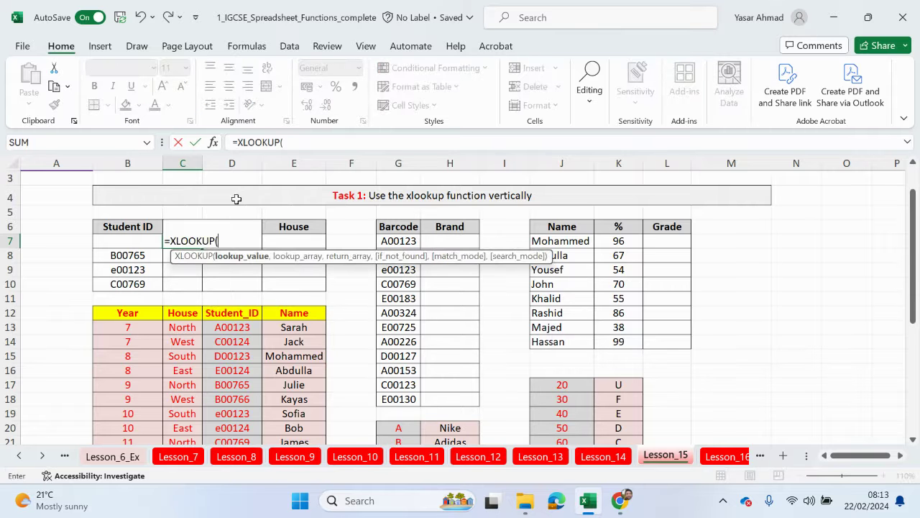
left_click(281, 142)
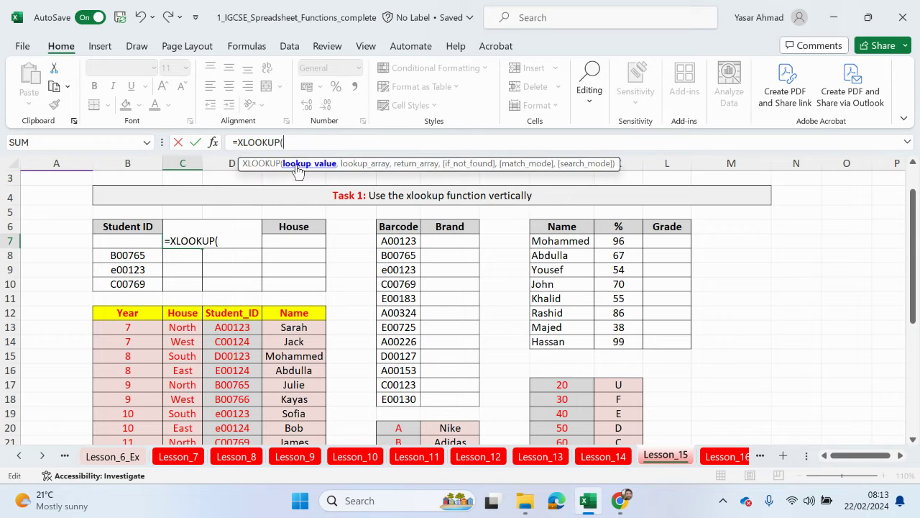
left_click(139, 244)
type(",")
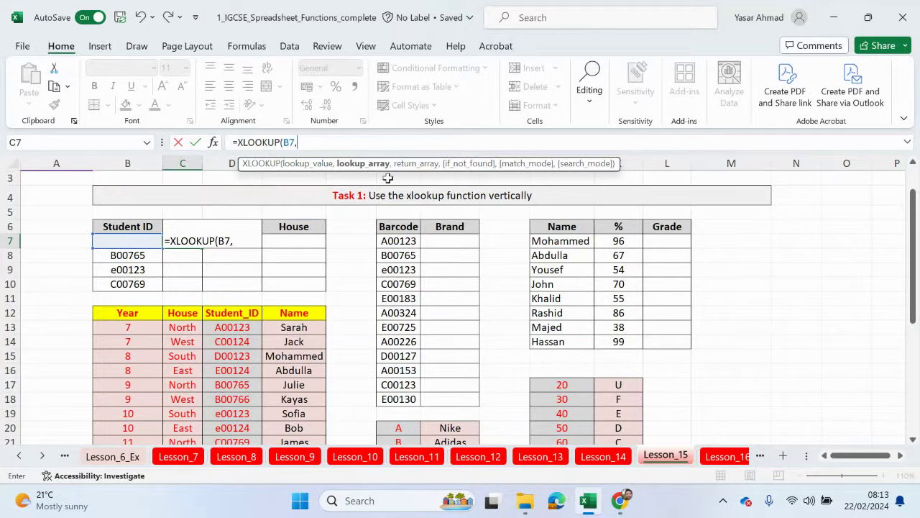
Step: Complete the XLOOKUP with lookup array $D$13:$D$22, return array $E$13:$E$22 and empty text "" for values not found
left_click_drag(236, 329, 242, 423)
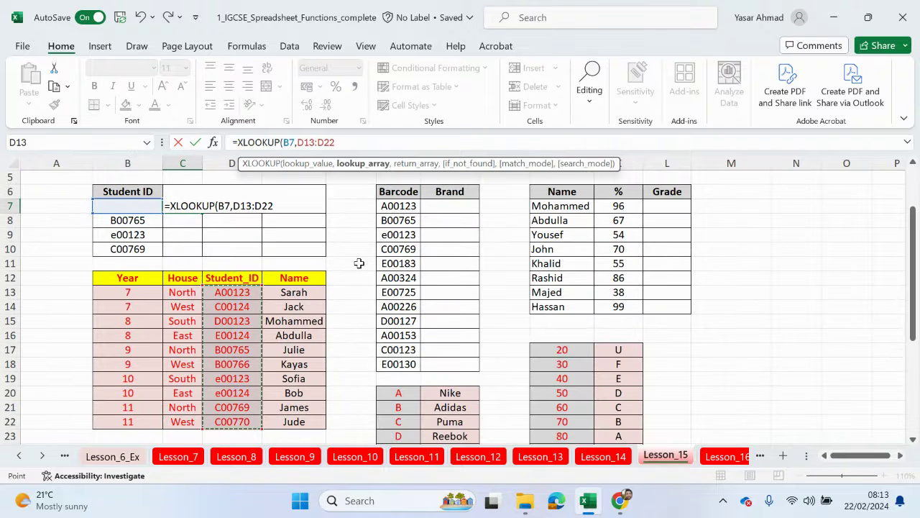
key("F4")
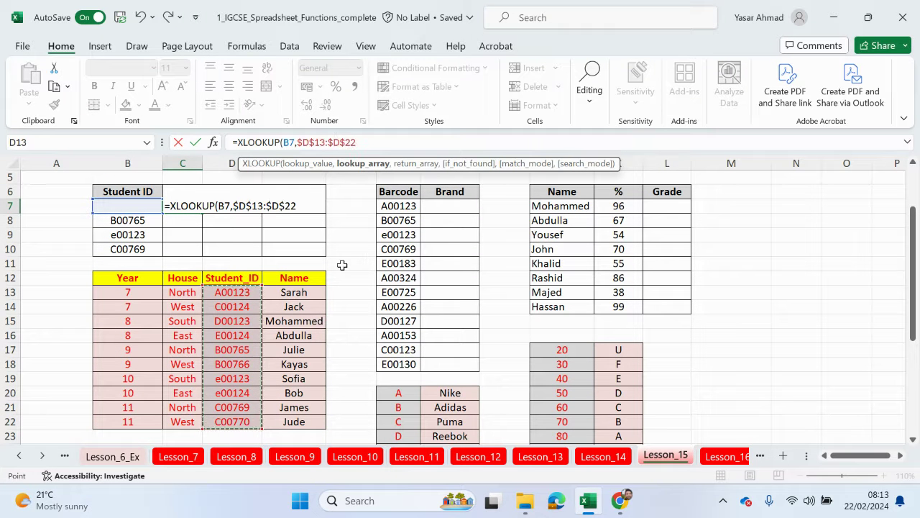
type(",")
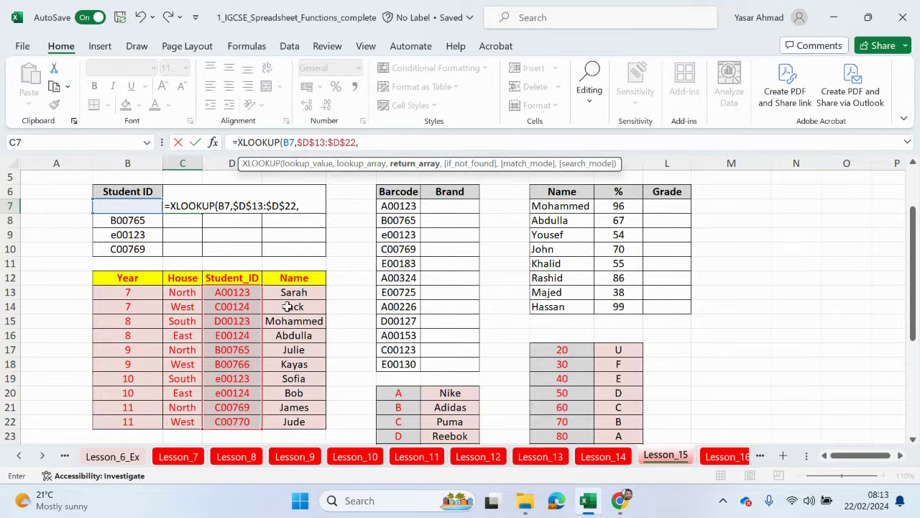
left_click_drag(302, 294, 297, 424)
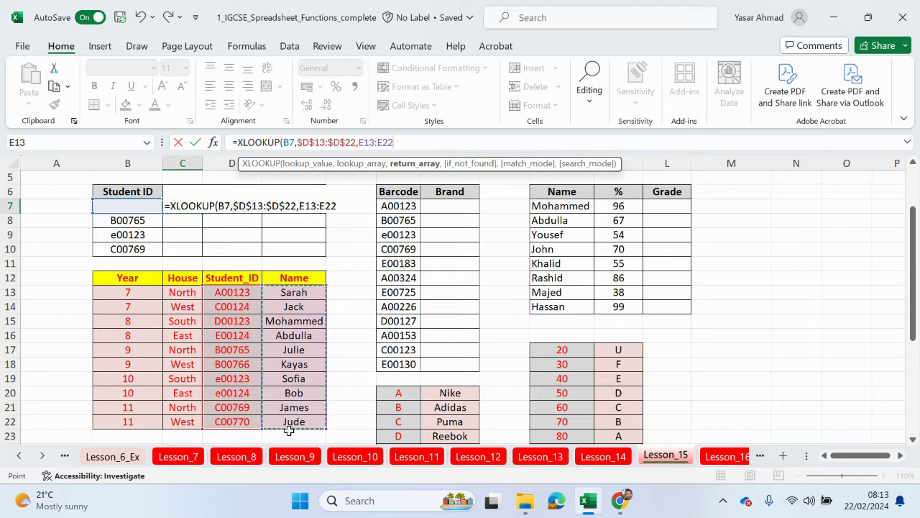
key("F4")
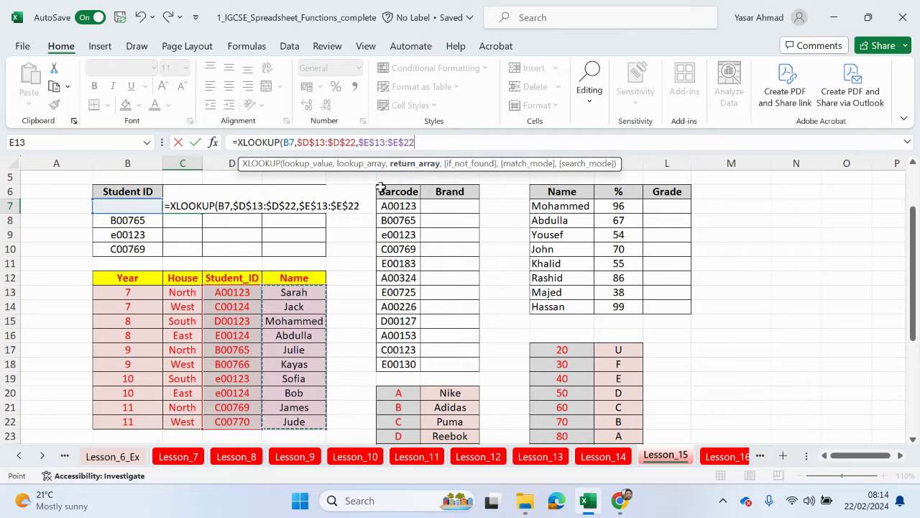
type(",")
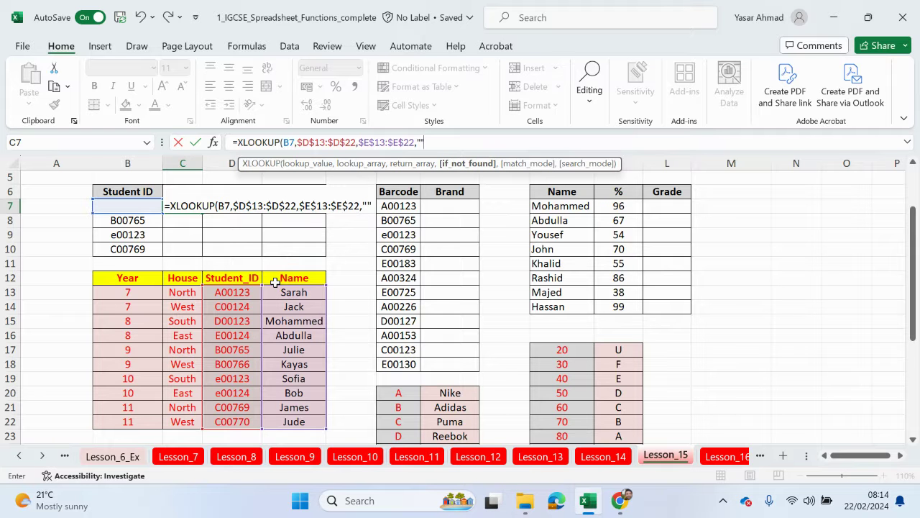
type(")")
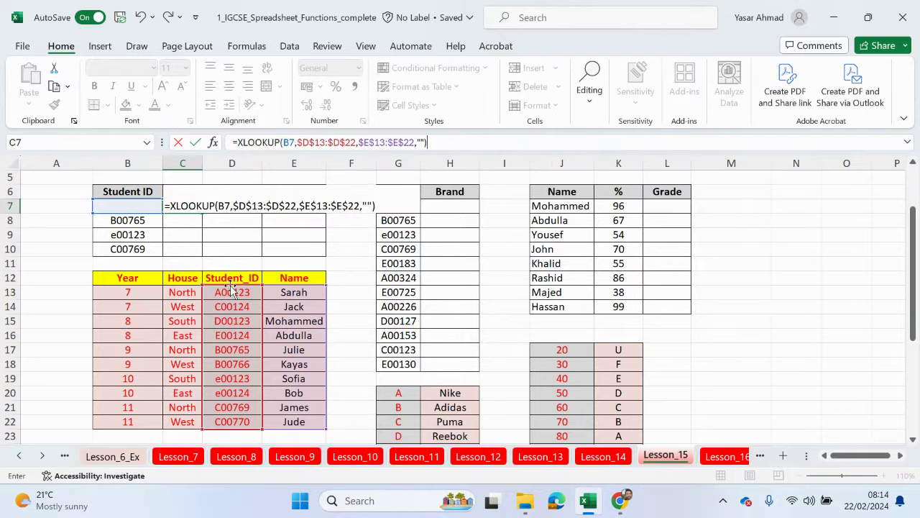
key("Return")
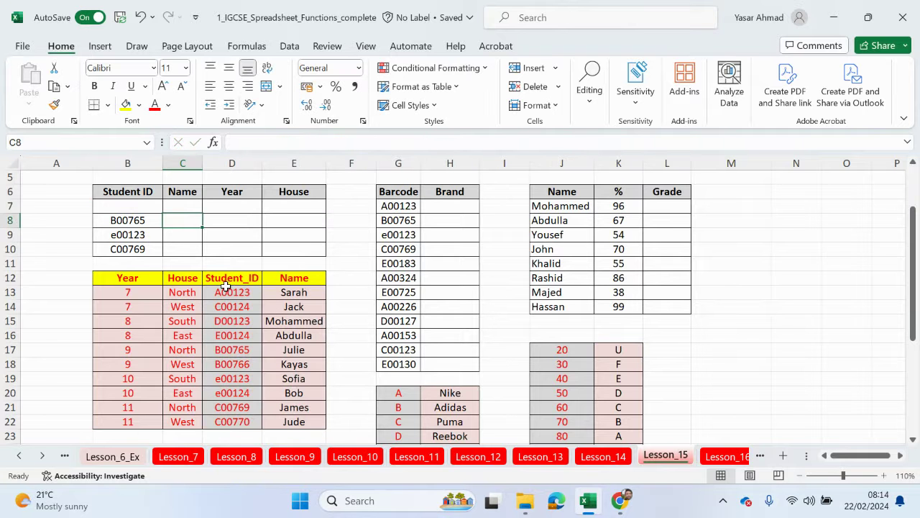
Step: Fill the XLOOKUP formula down from C7 to C10 and inspect the copied formulas in C8, C9 and C10
left_click(190, 207)
left_click_drag(203, 212, 196, 253)
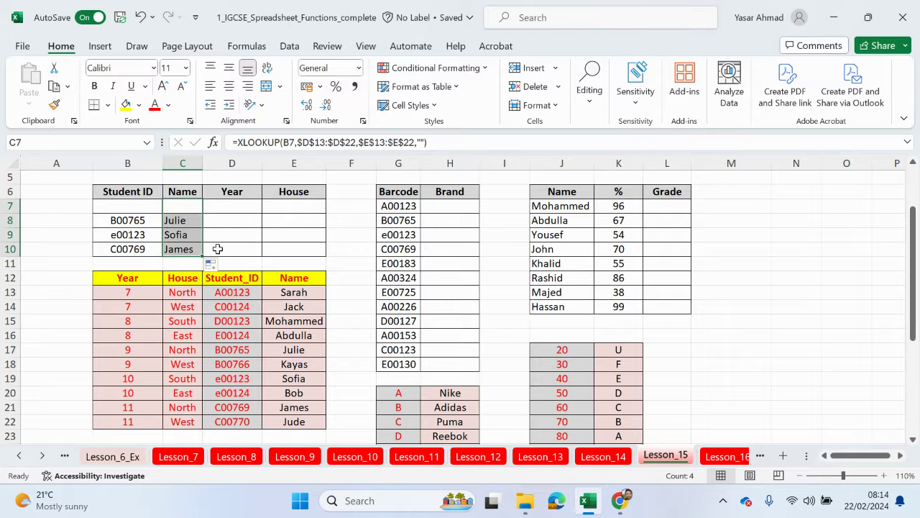
left_click(192, 220)
left_click(187, 236)
left_click(185, 248)
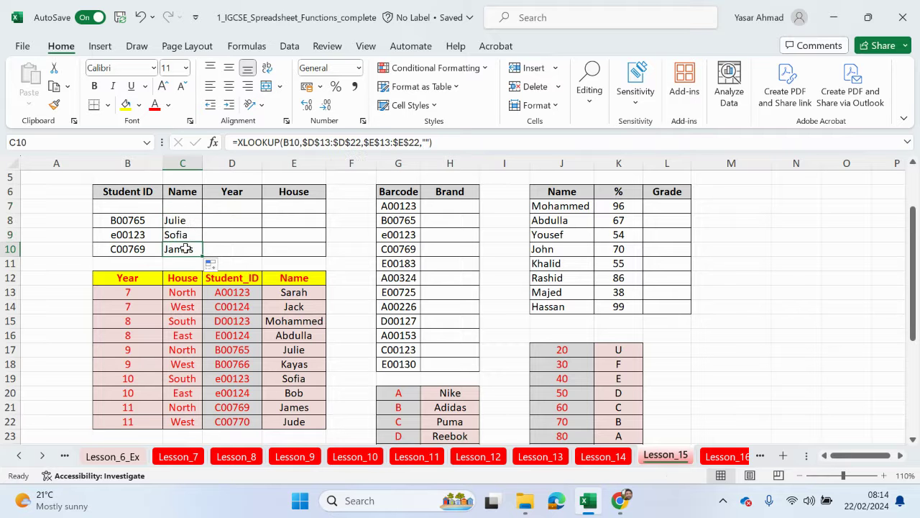
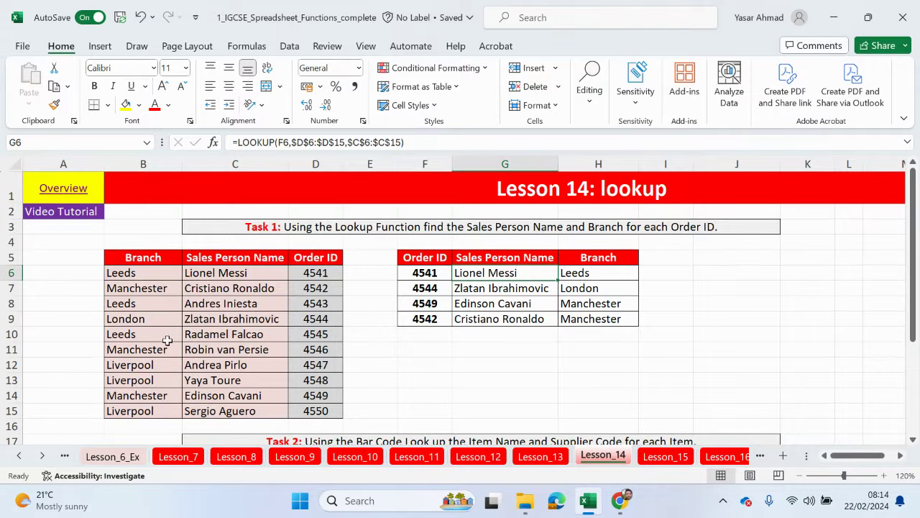
Step: Return to the Lesson_15 sheet
left_click(669, 459)
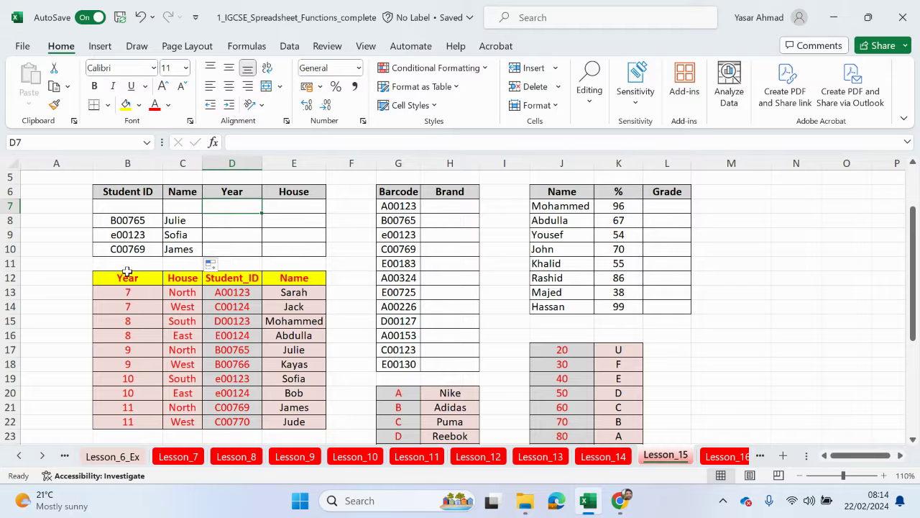
key("ctrl+z")
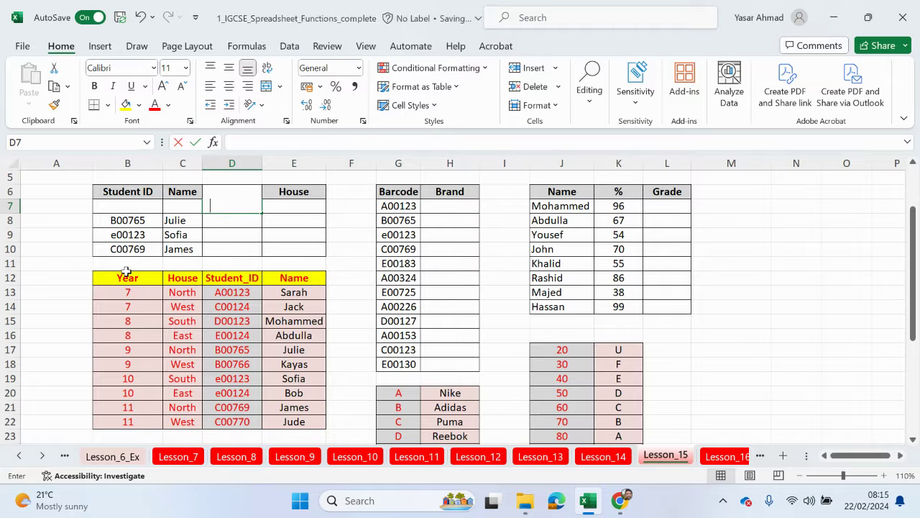
type("=loo")
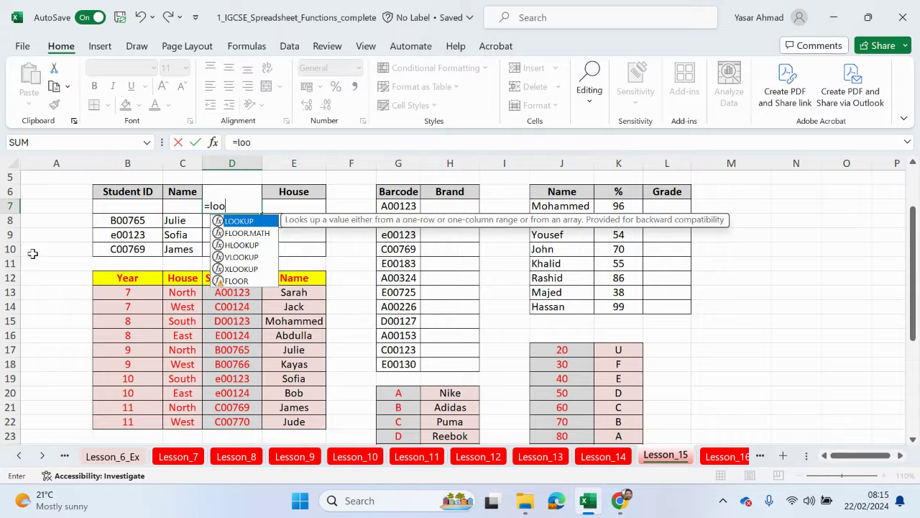
double_click(230, 220)
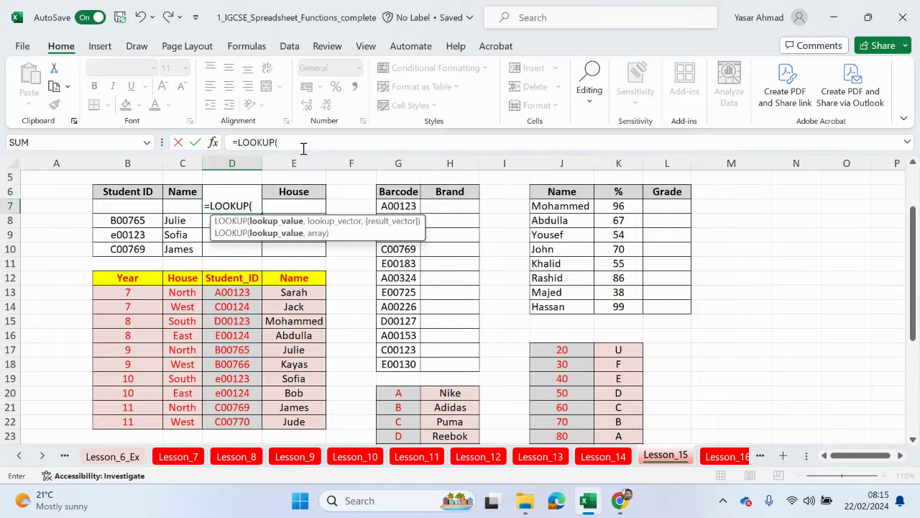
left_click(126, 207)
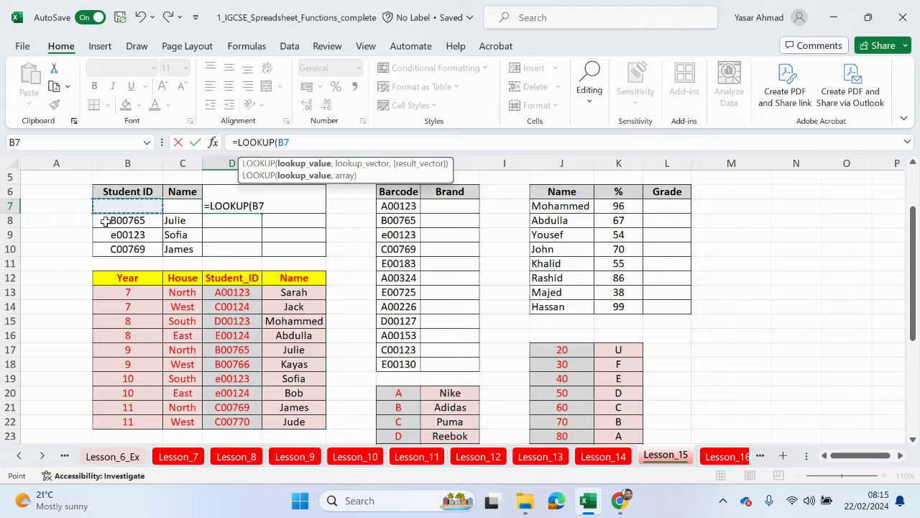
type(",")
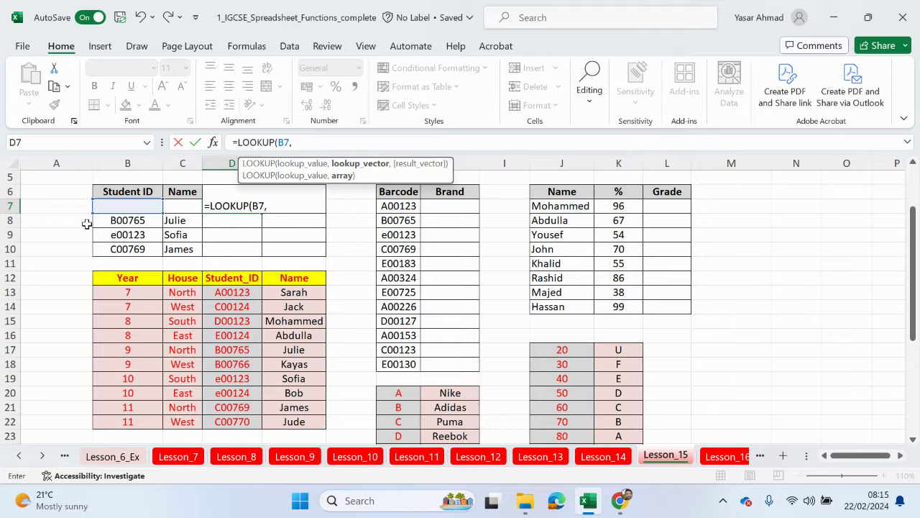
key("BackSpace")
key("BackSpace")
key("BackSpace")
key("BackSpace")
key("BackSpace")
key("BackSpace")
key("BackSpace")
key("BackSpace")
key("BackSpace")
key("BackSpace")
key("BackSpace")
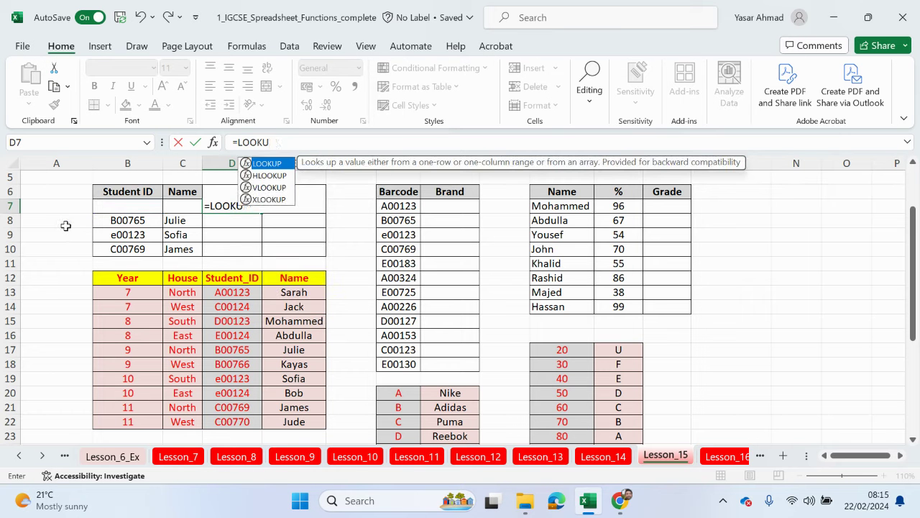
key("Return")
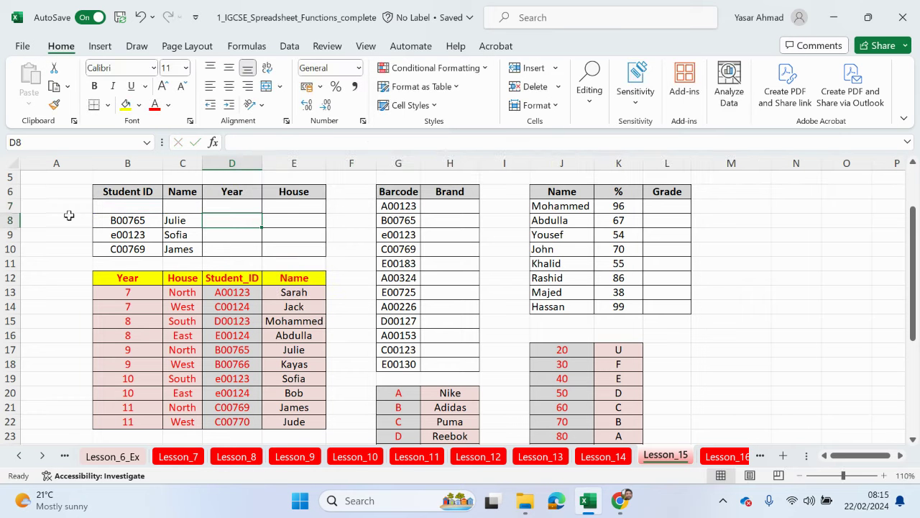
Step: Start a LOOKUP formula in the first Year cell, D7, with B7 as the lookup value
left_click(255, 205)
left_click(280, 143)
type("=loo")
double_click(267, 164)
left_click(131, 205)
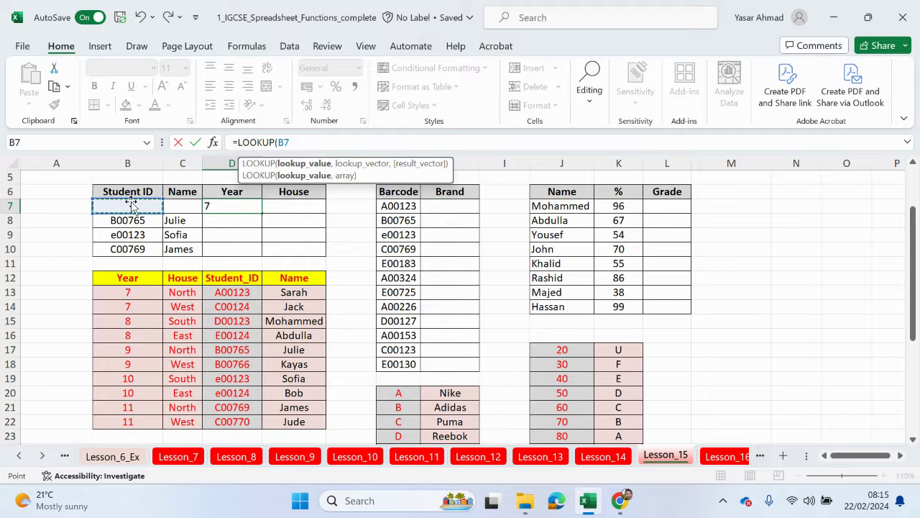
type(",")
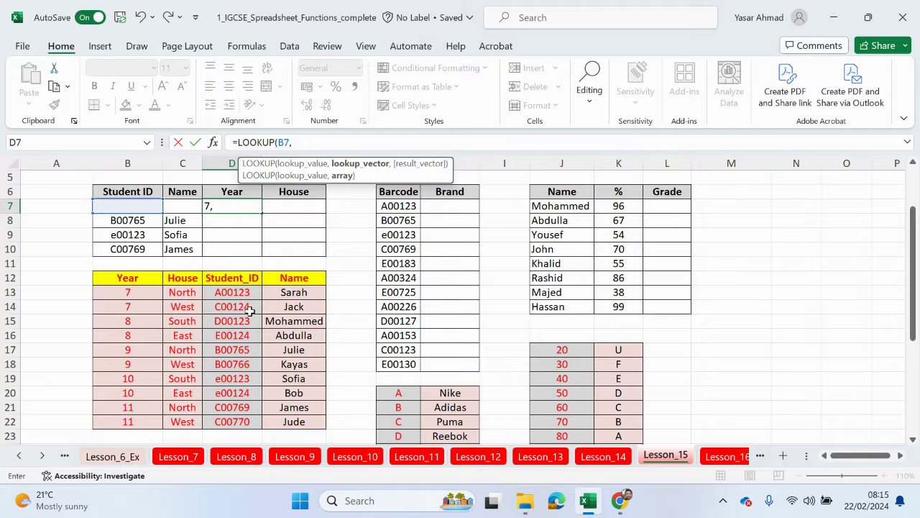
Step: Complete the LOOKUP in D7 with lookup vector $D$13:$D$22 and result vector $B$13:$B$22
left_click_drag(232, 291, 235, 415)
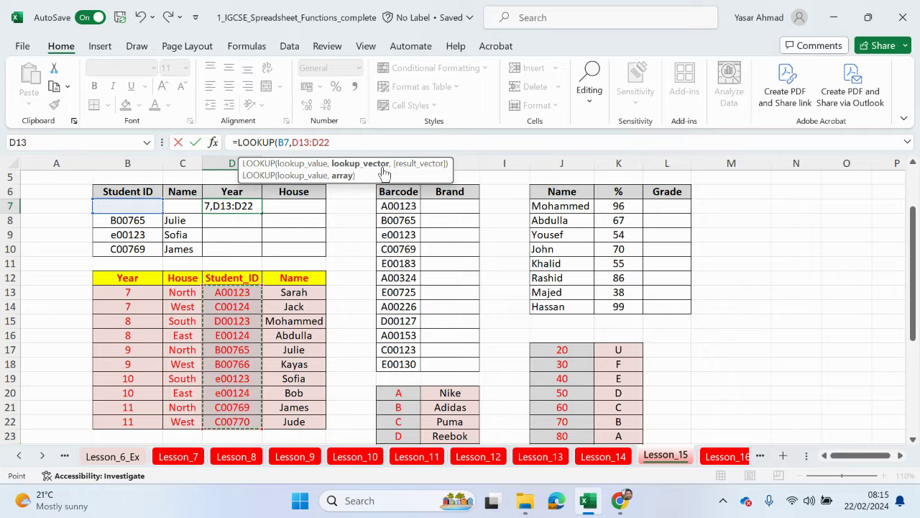
key("F4")
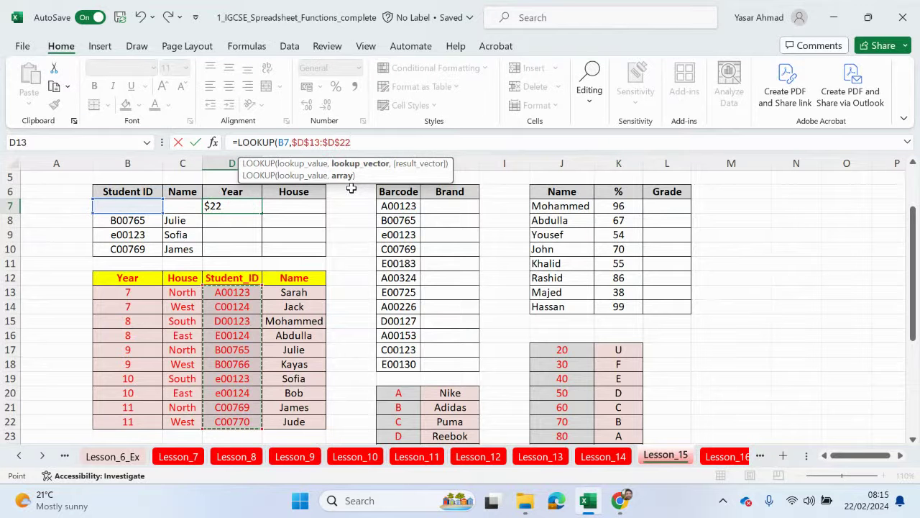
type(",")
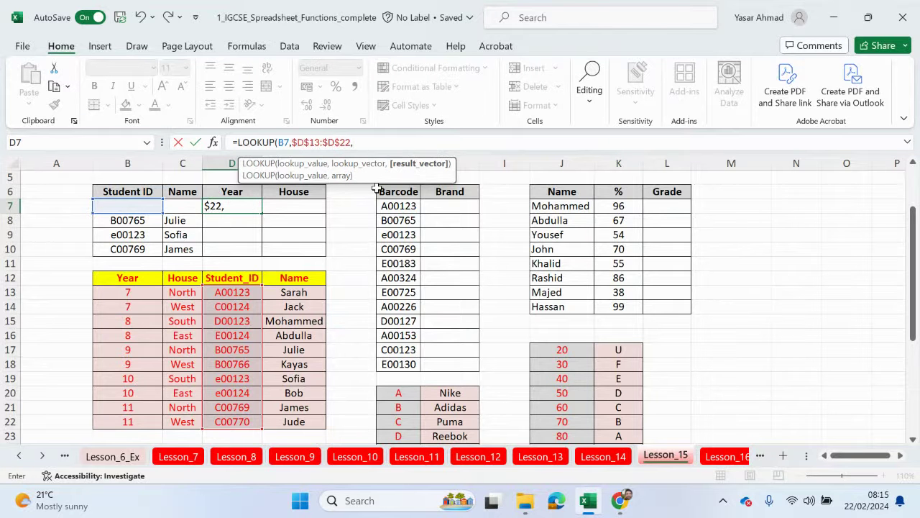
left_click_drag(145, 295, 128, 421)
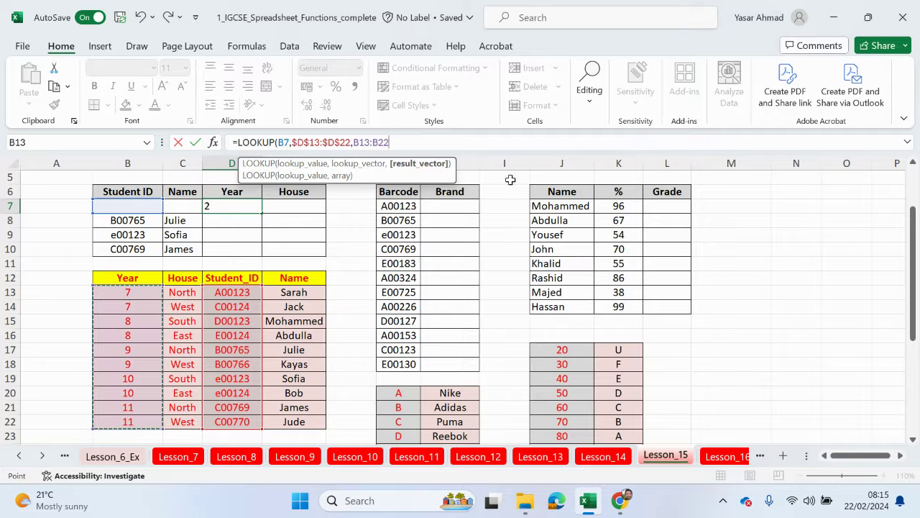
key("F4")
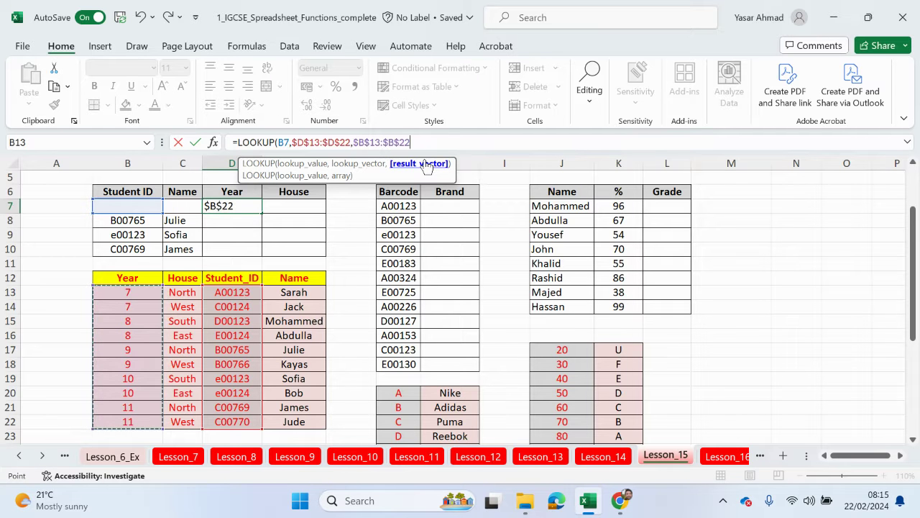
left_click(424, 164)
key("Return")
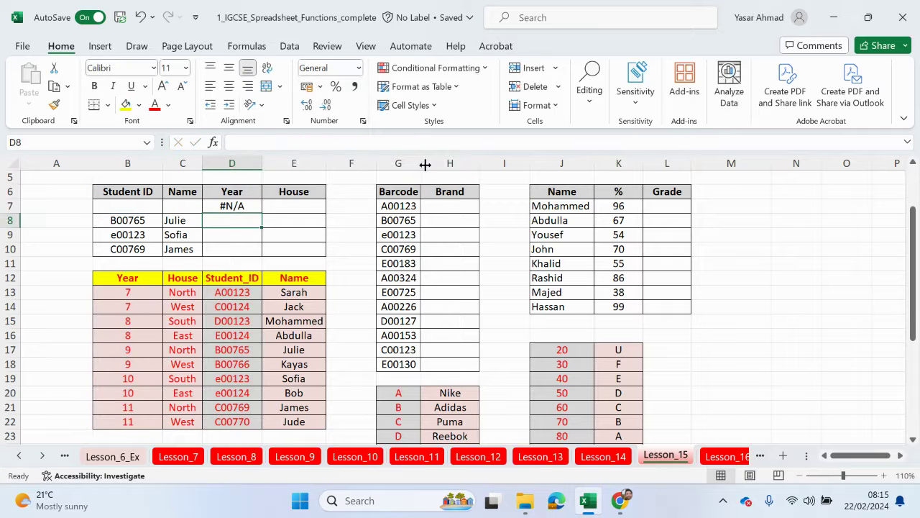
Step: Delete the LOOKUP formula from D7 and select the Name results in C7:C10
left_click(248, 208)
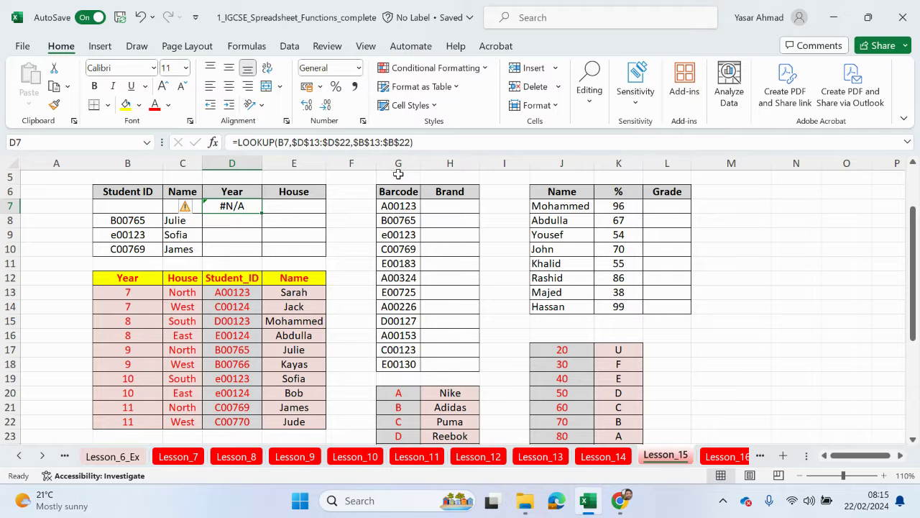
left_click_drag(414, 142, 226, 133)
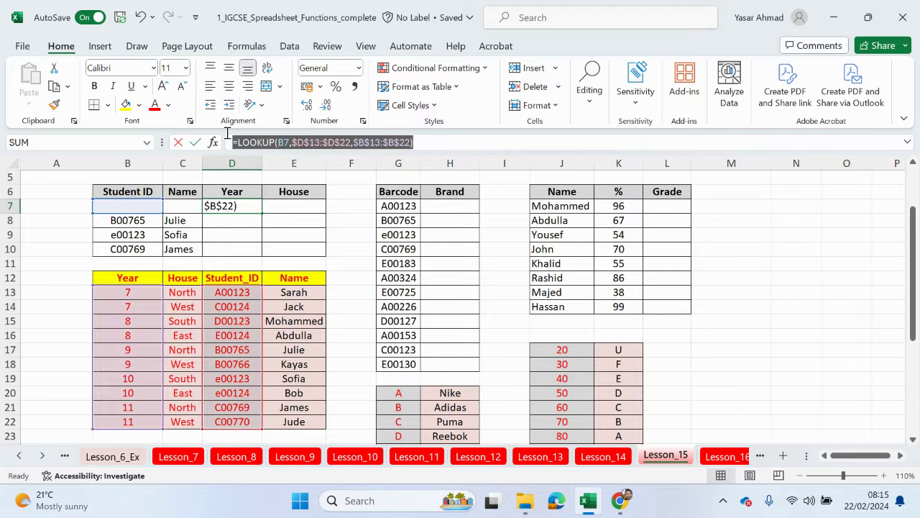
key("BackSpace")
left_click(195, 143)
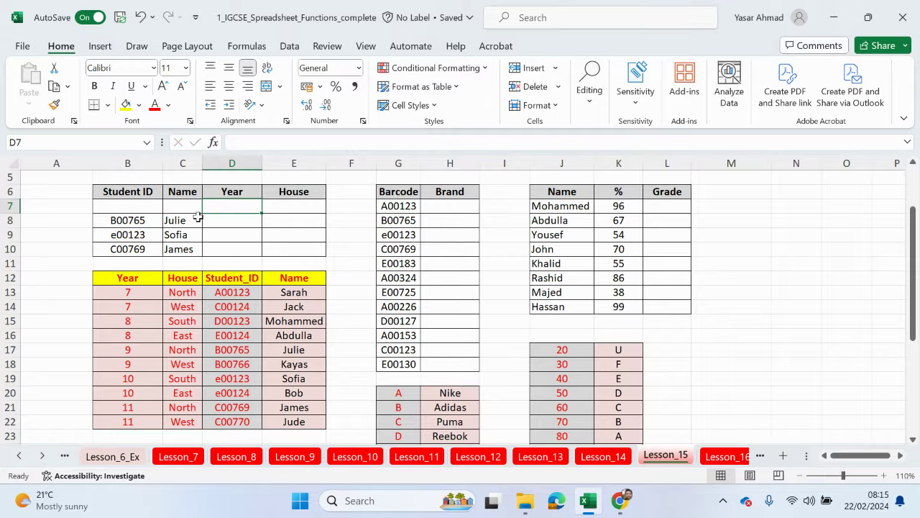
left_click_drag(182, 206, 181, 249)
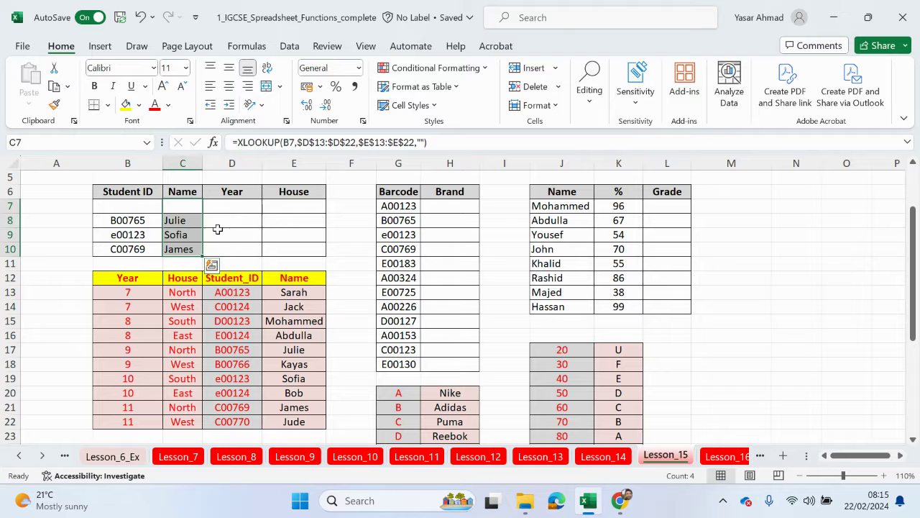
Step: Start an XLOOKUP formula in the first Year cell, D7, with B7 as the lookup value
left_click(234, 209)
left_click(296, 142)
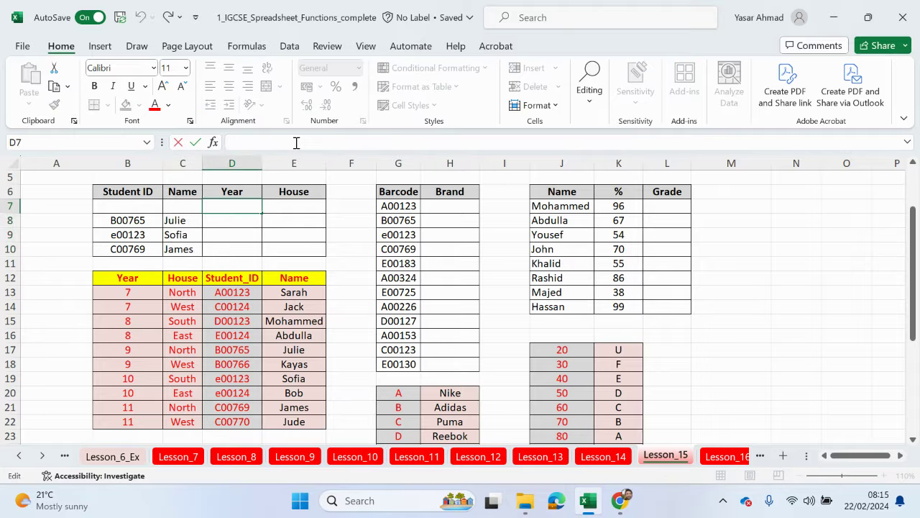
type("=xlo")
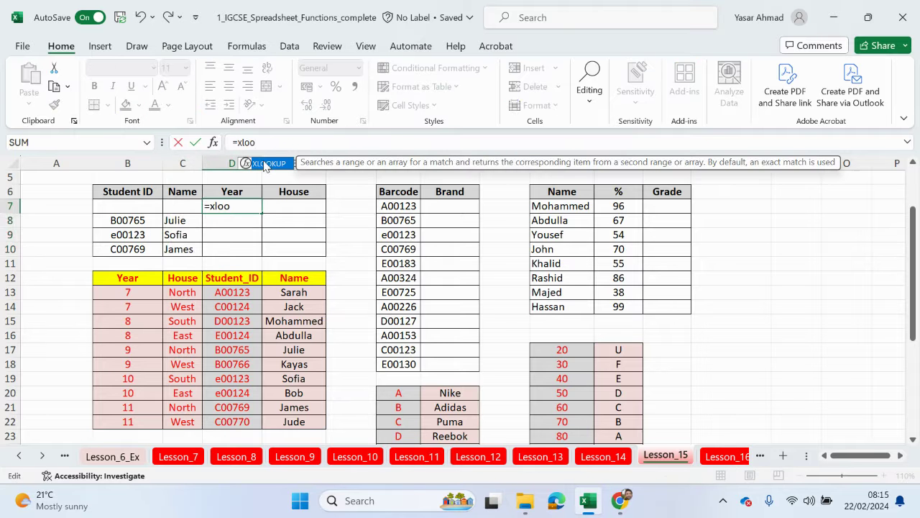
type("o")
double_click(265, 165)
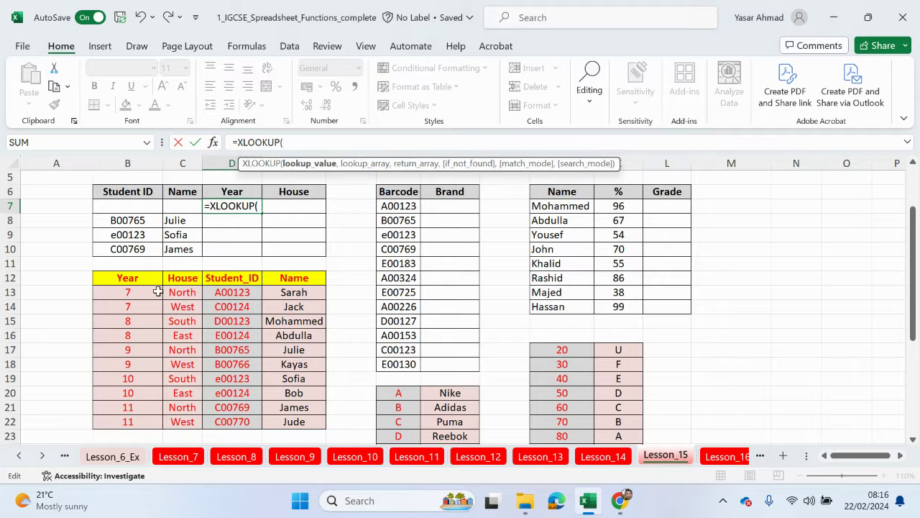
left_click(143, 210)
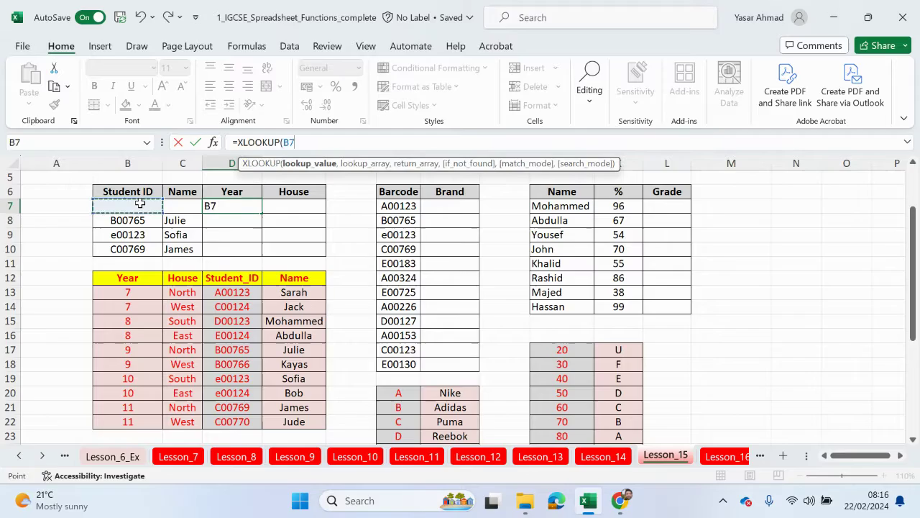
type(",")
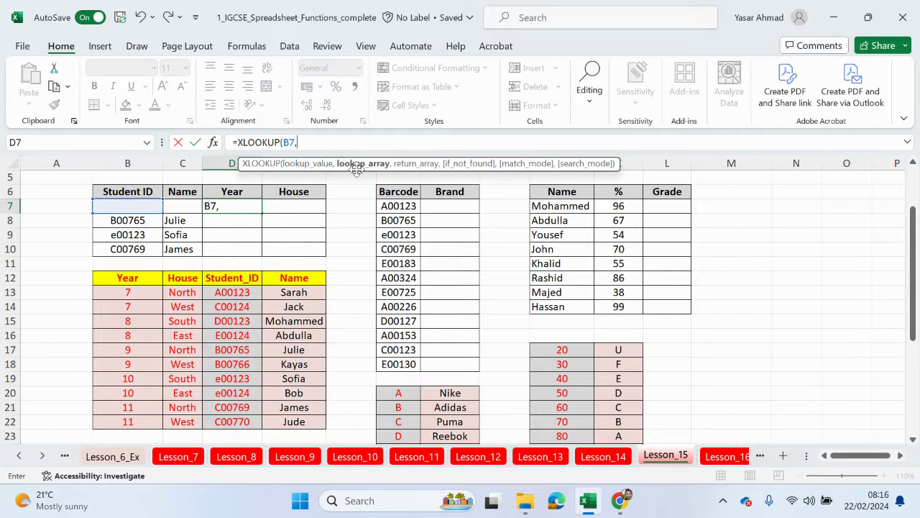
Step: Set the lookup array to the absolute Student_ID range $D$13:$D$22 and the return array to the Year range $B$13:$B$22
left_click_drag(246, 293, 239, 421)
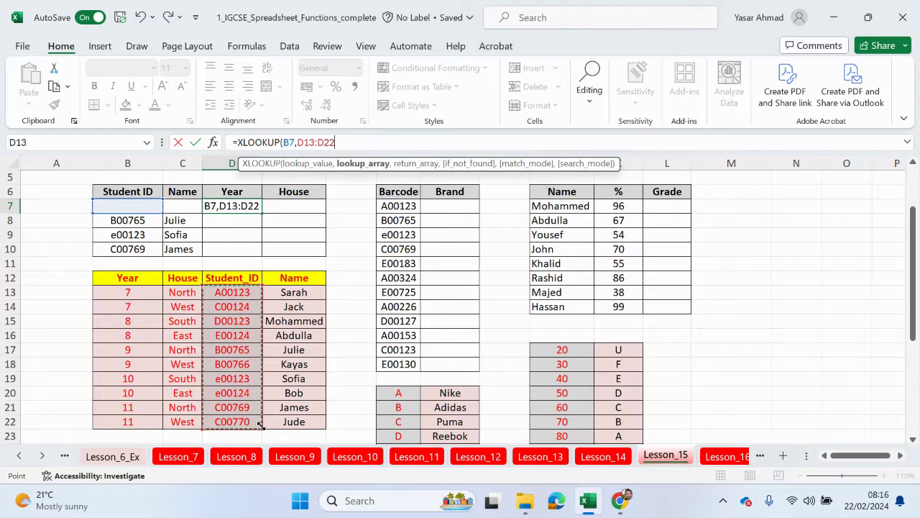
key("F4")
type(",")
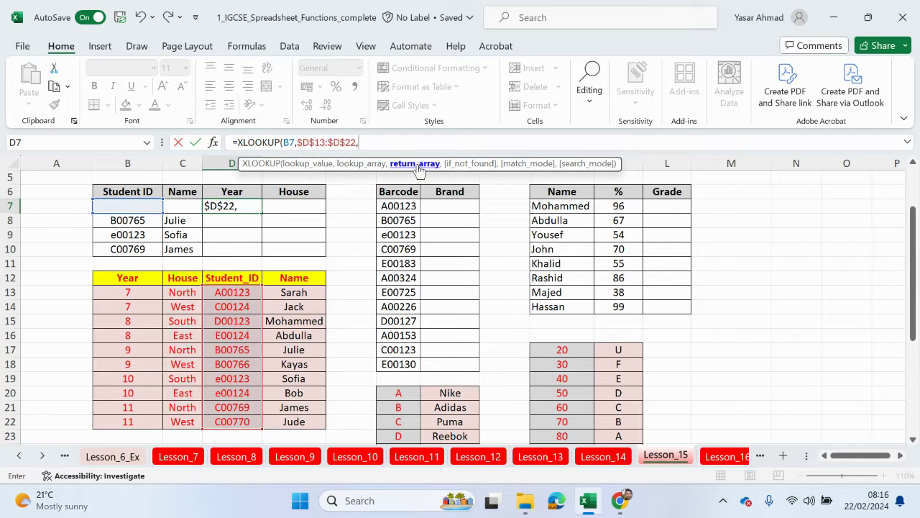
left_click_drag(125, 293, 125, 433)
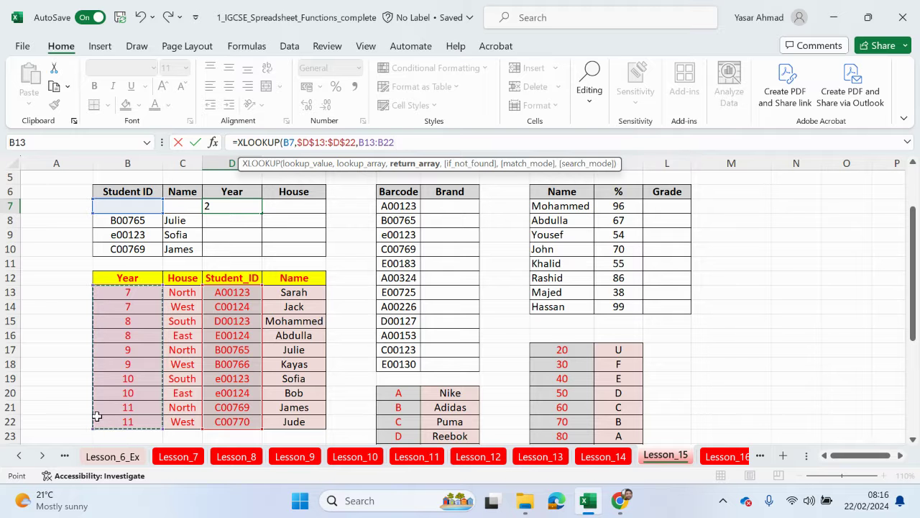
key("F4")
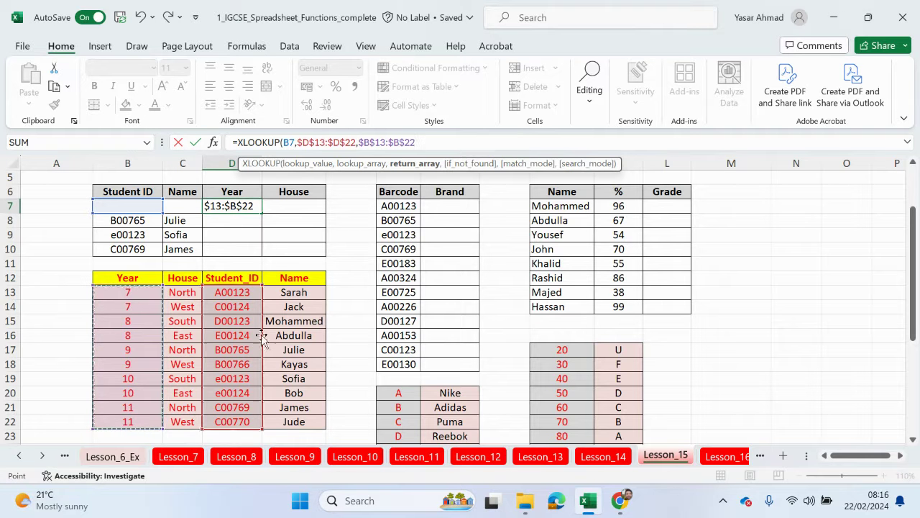
Step: Finish the Year formula with empty text ("") for IDs not found and fill it down to D10
type(",")
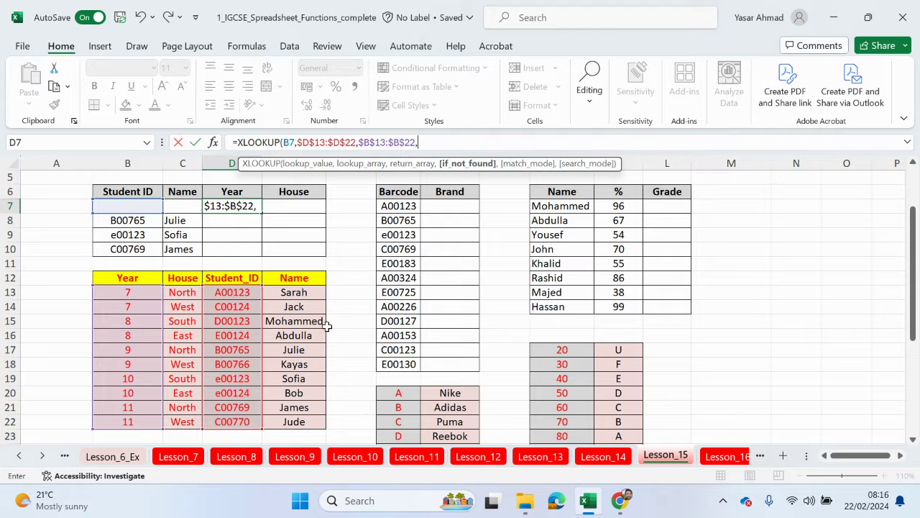
type("\"\"")
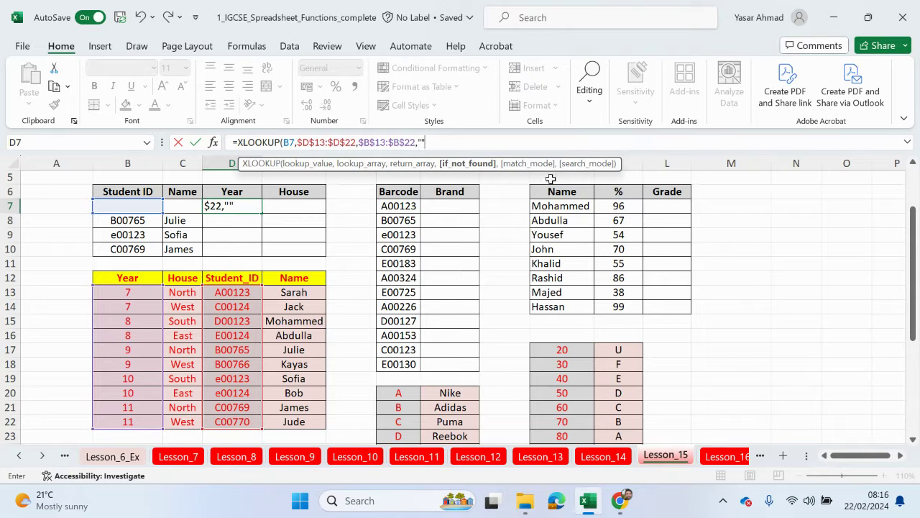
type(")")
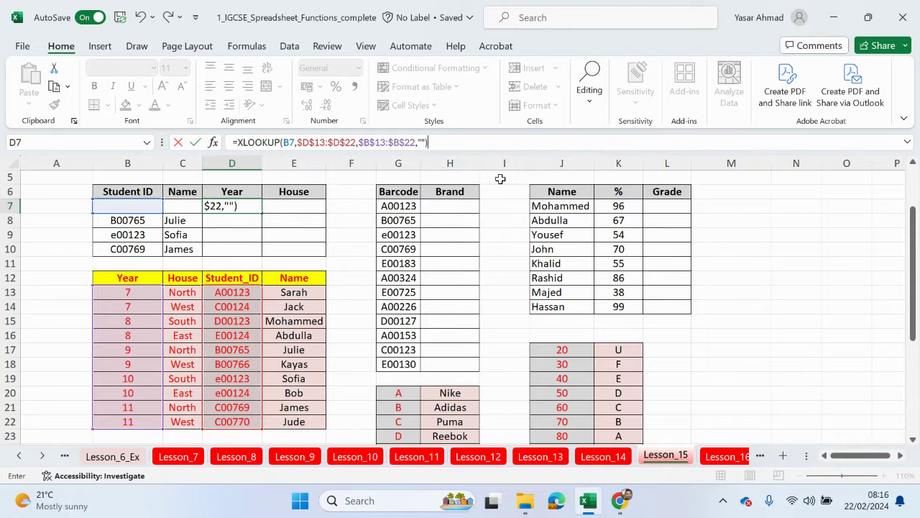
key("Return")
left_click(242, 206)
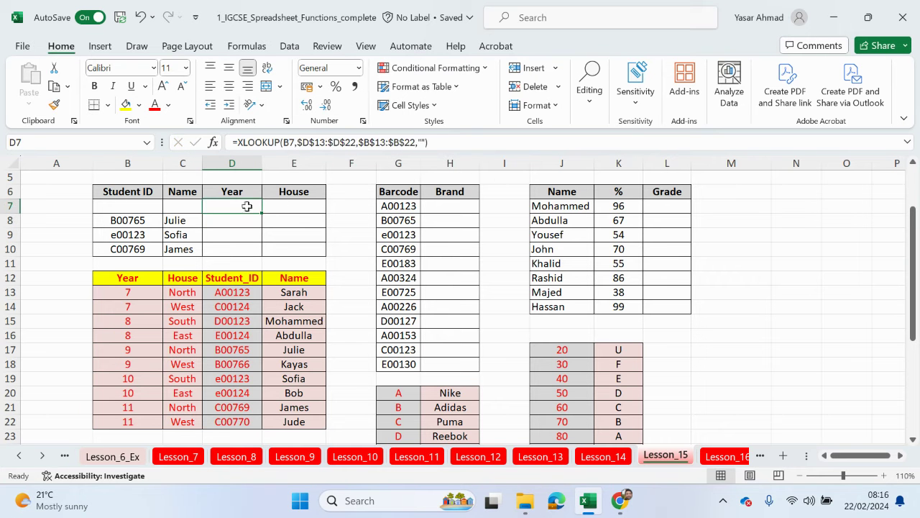
left_click_drag(265, 210, 251, 252)
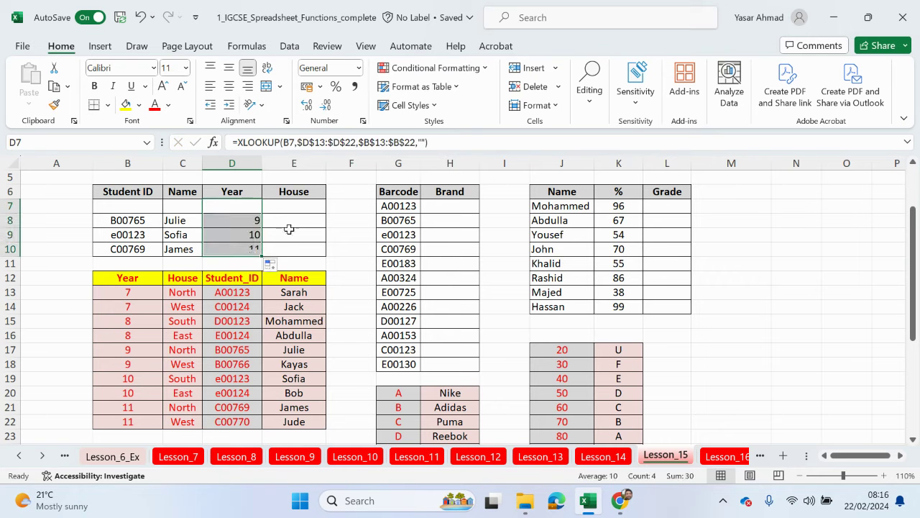
left_click(308, 206)
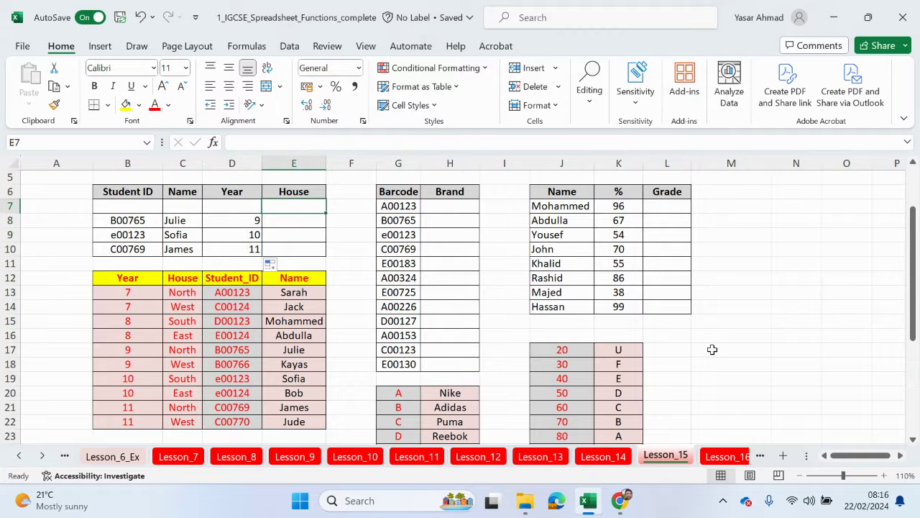
type("=xloo")
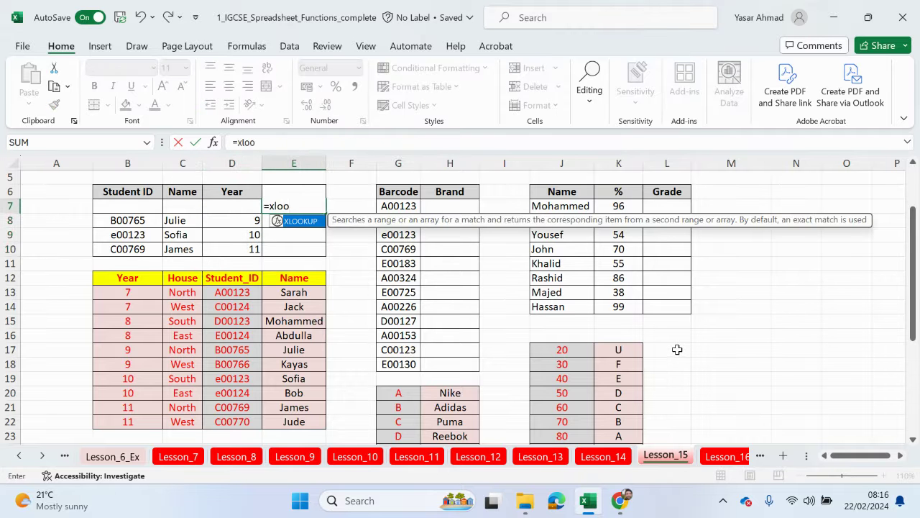
double_click(297, 222)
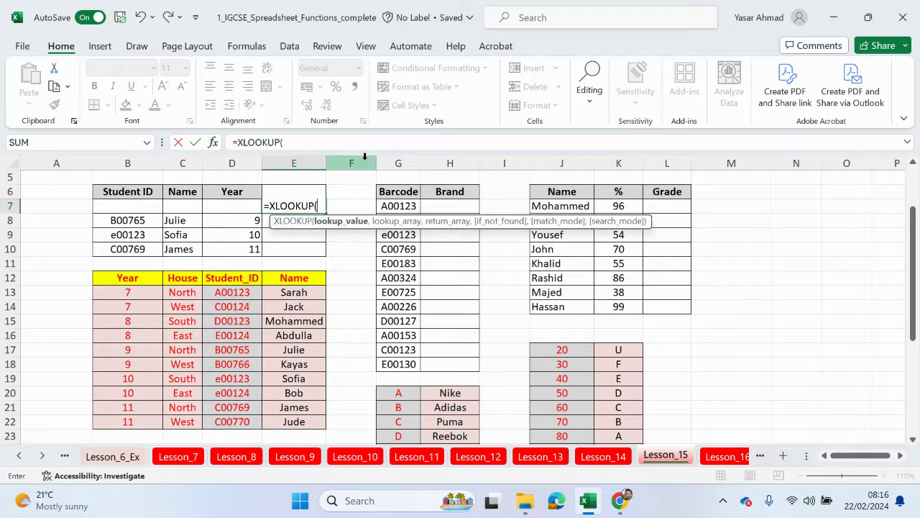
left_click(129, 208)
type(",")
key("BackSpace")
key("BackSpace")
key("BackSpace")
key("BackSpace")
key("BackSpace")
key("BackSpace")
key("BackSpace")
key("BackSpace")
key("BackSpace")
key("BackSpace")
key("BackSpace")
key("BackSpace")
key("Return")
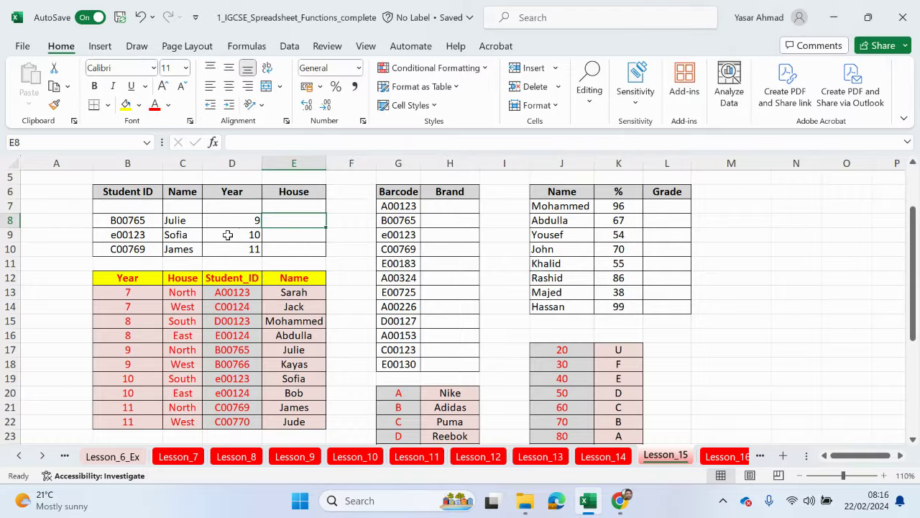
Step: Start an XLOOKUP formula in the first House cell, E7, with B7 as the lookup value
left_click_drag(181, 296, 177, 415)
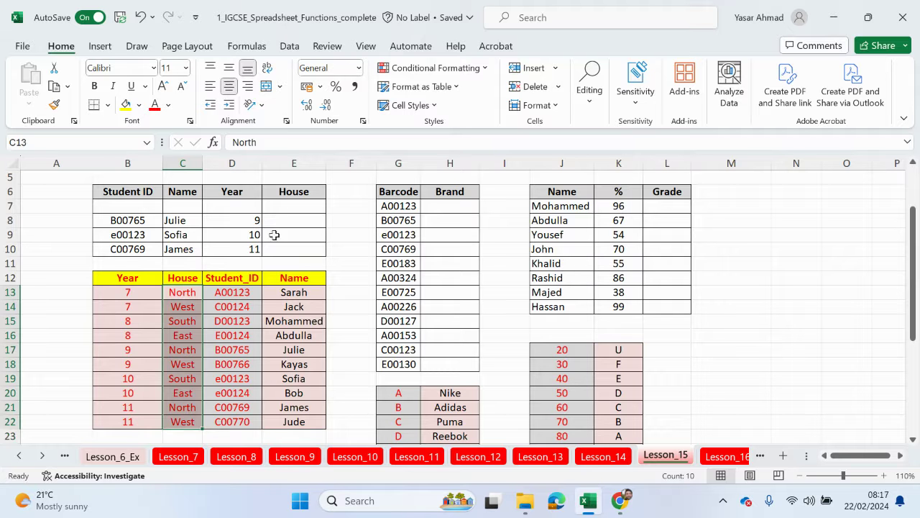
left_click(279, 206)
left_click(293, 143)
type("=")
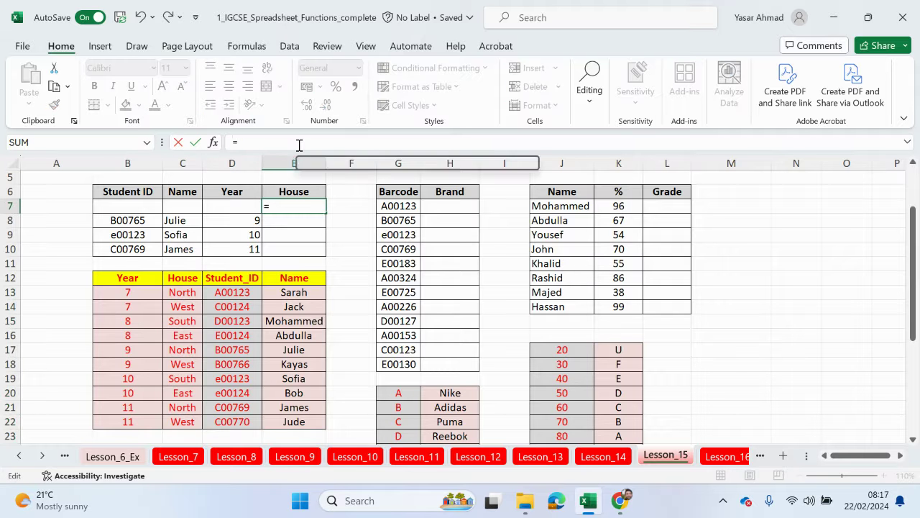
type("xloo")
double_click(280, 164)
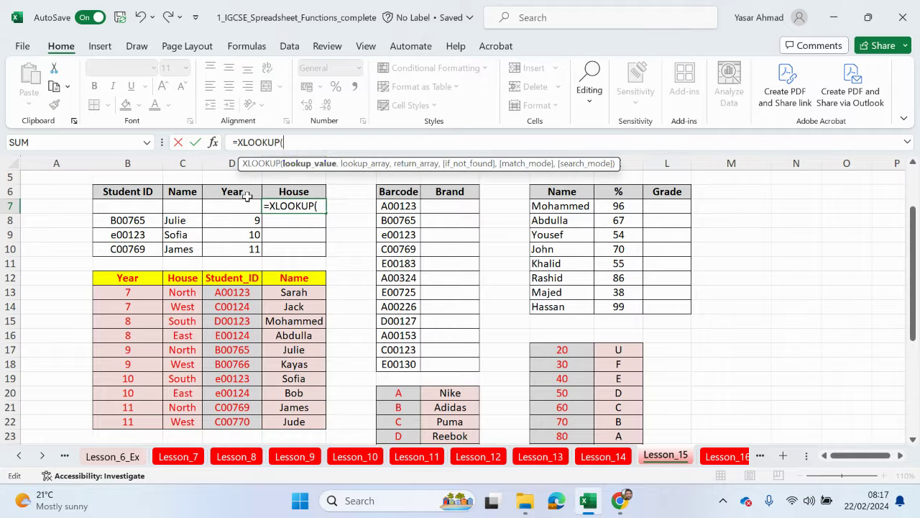
left_click(138, 205)
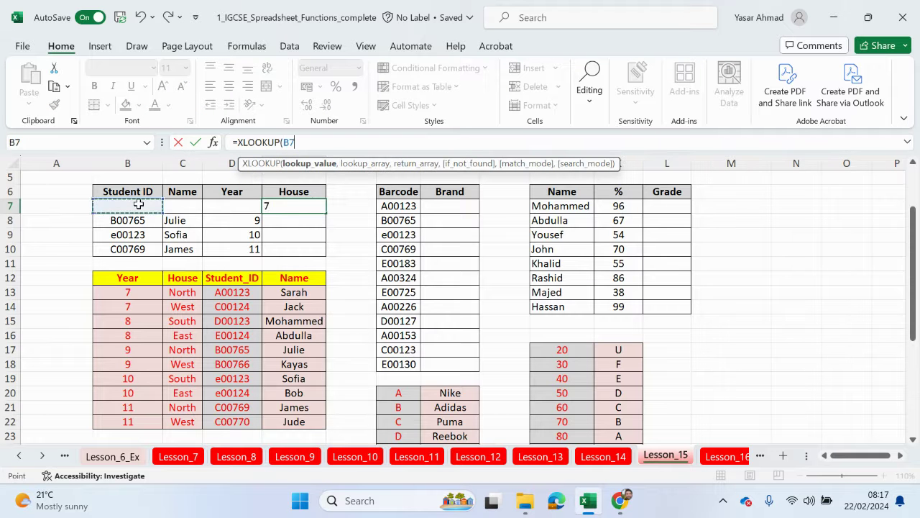
type(",")
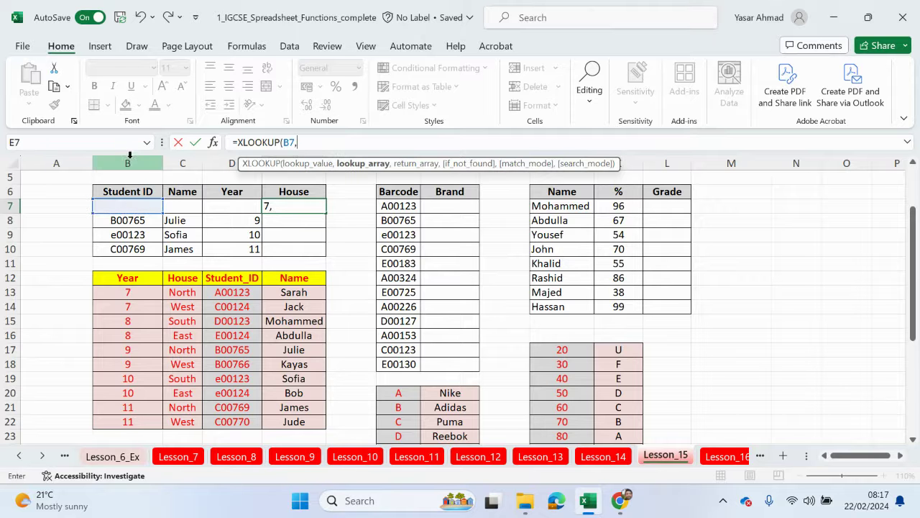
Step: Use $D$13:$D$22 as the lookup array and the House range $C$13:$C$22 as the return array in E7
left_click_drag(239, 294, 241, 423)
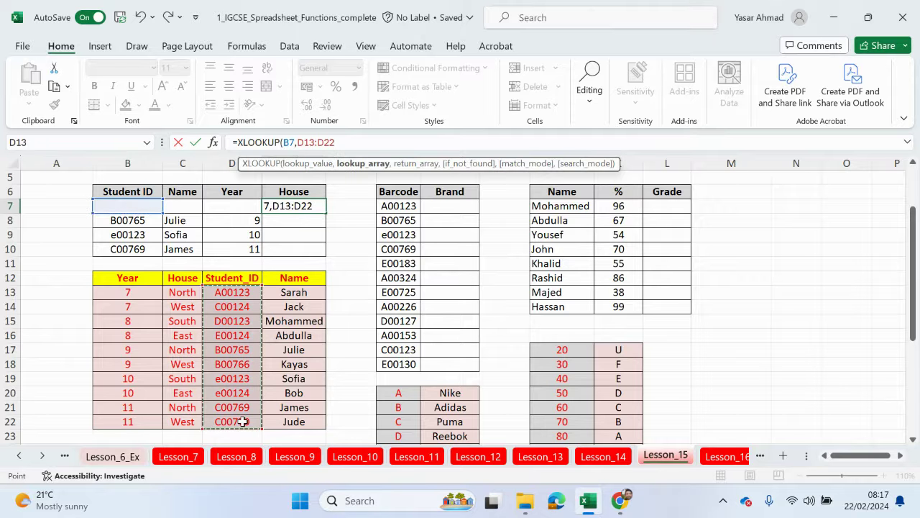
key("F4")
type(",")
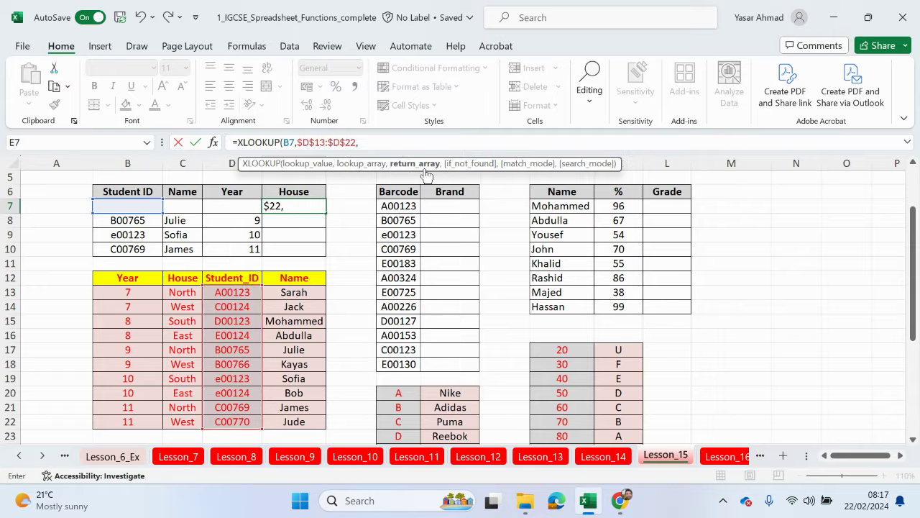
left_click_drag(187, 296, 202, 424)
key("F4")
Step: Complete the House formula with empty text ("") for IDs not found and fill it down to E10
type(",\"\")")
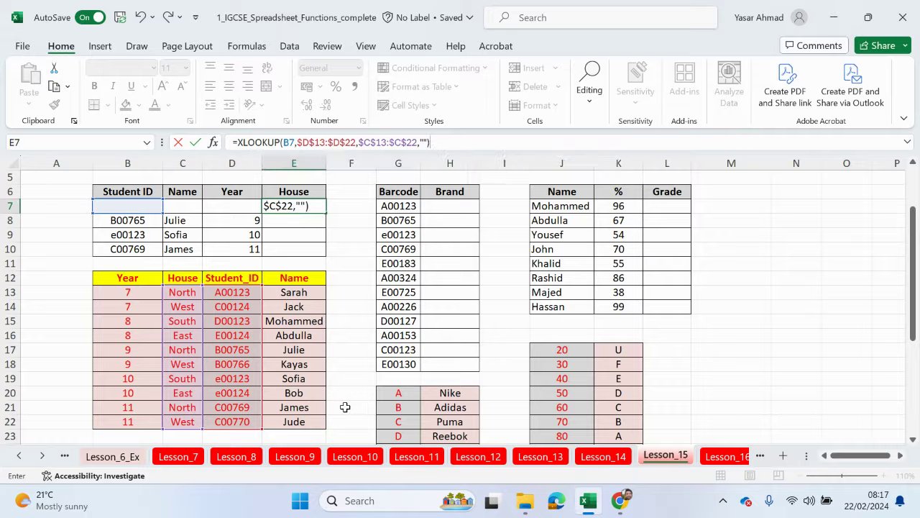
key("Return")
left_click(310, 209)
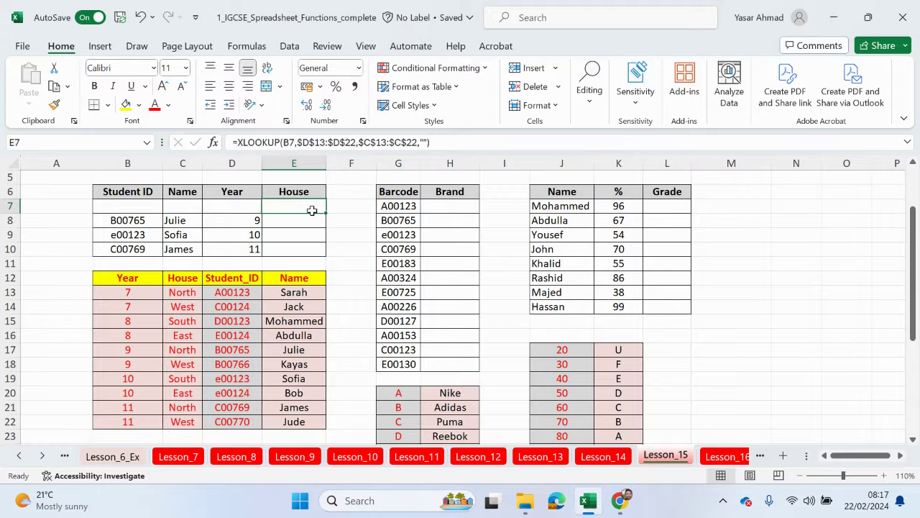
left_click_drag(324, 213, 315, 259)
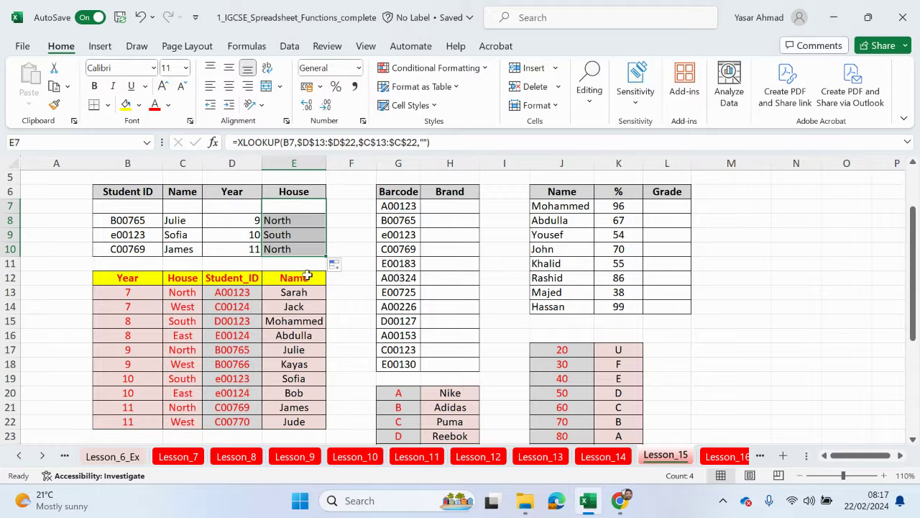
Step: Try to move the Student ID from B8 to B7 by cutting and pasting, and undo the paste
left_click(142, 221)
right_click(142, 221)
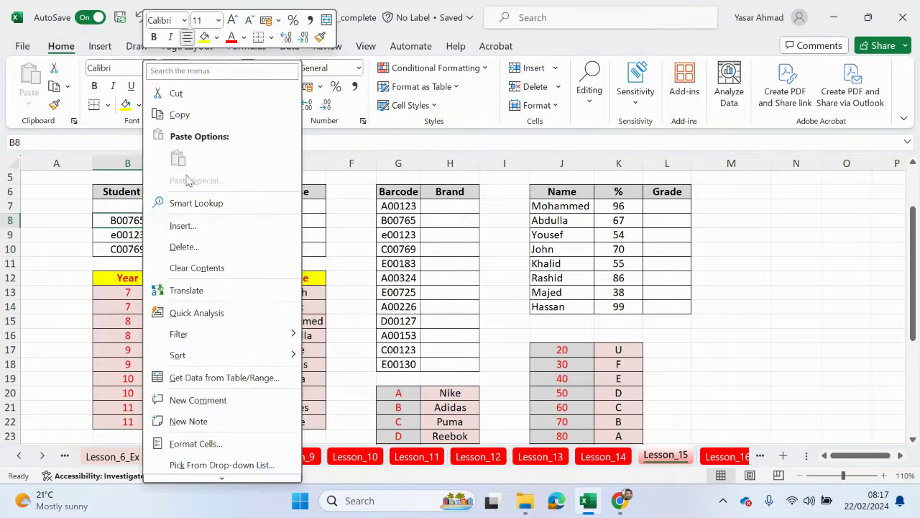
left_click(204, 99)
left_click(154, 205)
right_click(154, 206)
left_click(194, 158)
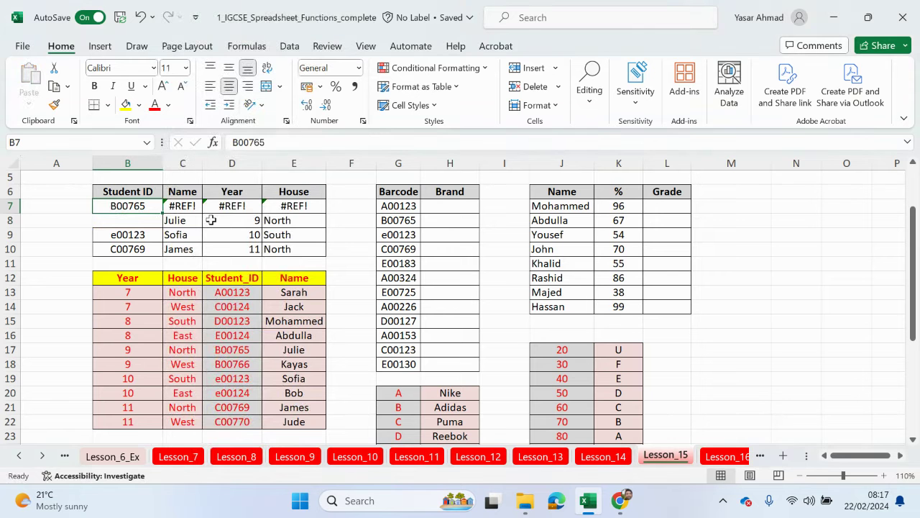
key("ctrl+z")
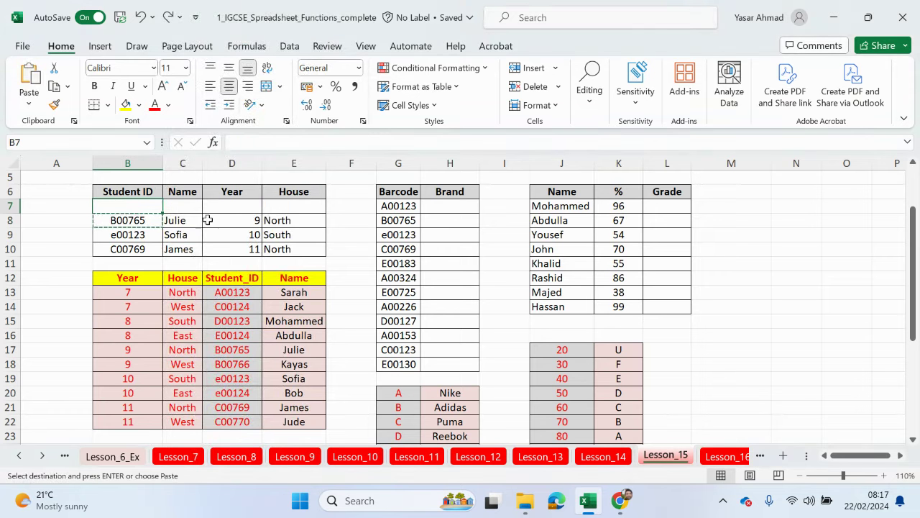
key("Escape")
key("Return")
Step: Enter the Student ID from B8 in B7 and clear the contents of B8
left_click(130, 206)
type("B")
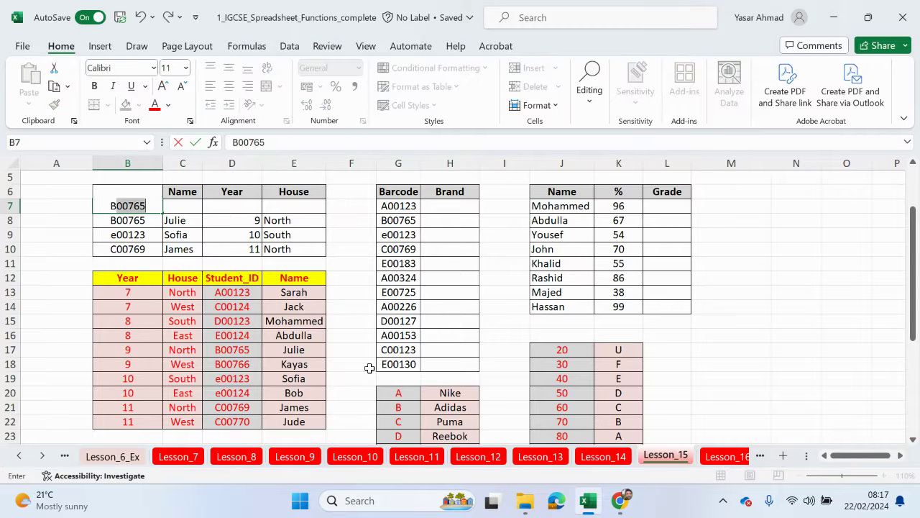
type("00")
key("Return")
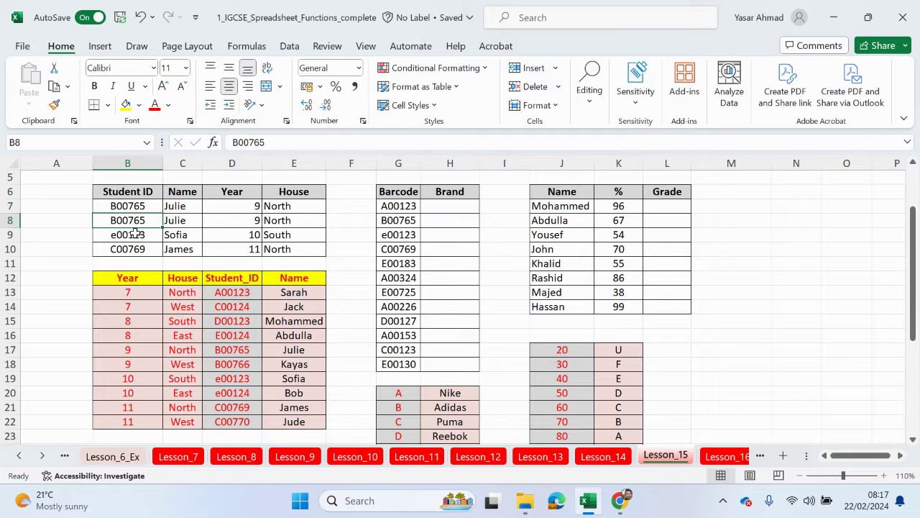
key("Delete")
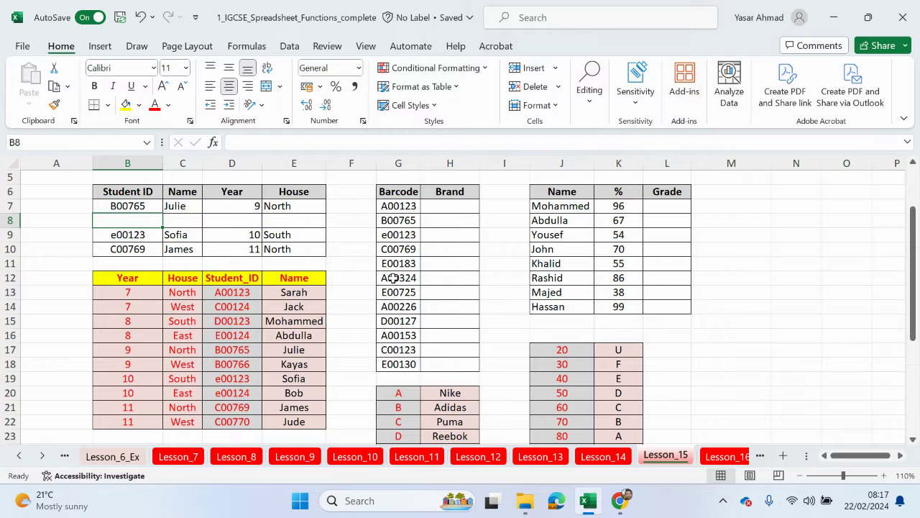
scroll(388, 284, "down", 1)
scroll(388, 288, "up", 2)
scroll(387, 297, "up", 1)
scroll(387, 301, "down", 2)
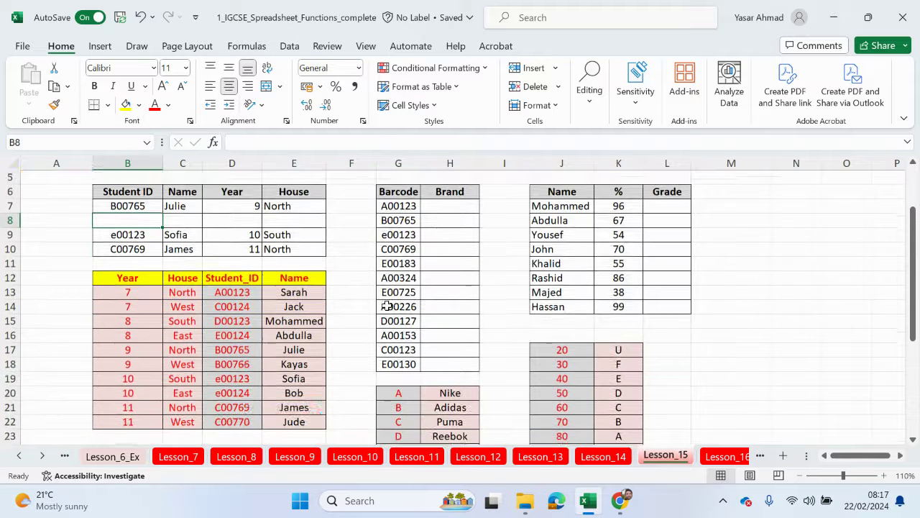
Step: Start an XLOOKUP formula in H7 with the barcode in G7 as the lookup value
left_click_drag(394, 198, 402, 398)
scroll(395, 352, "down", 1)
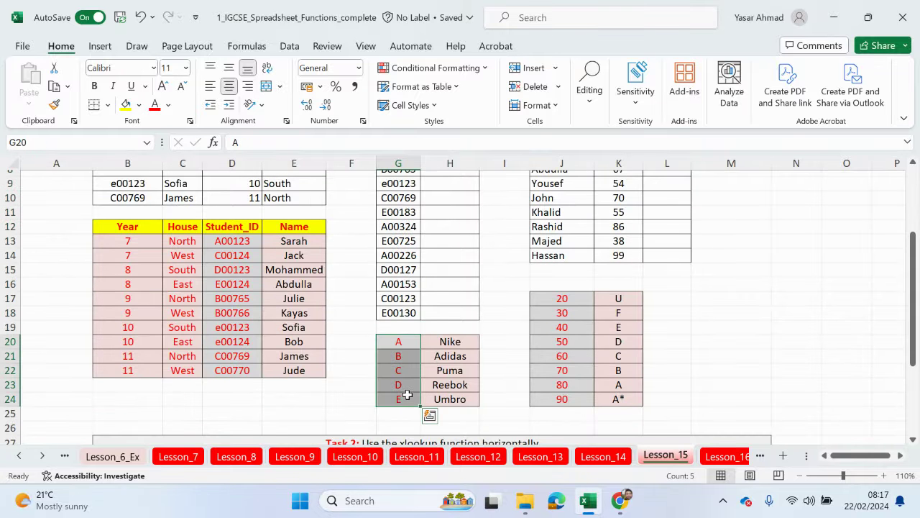
scroll(407, 395, "up", 1)
left_click(456, 200)
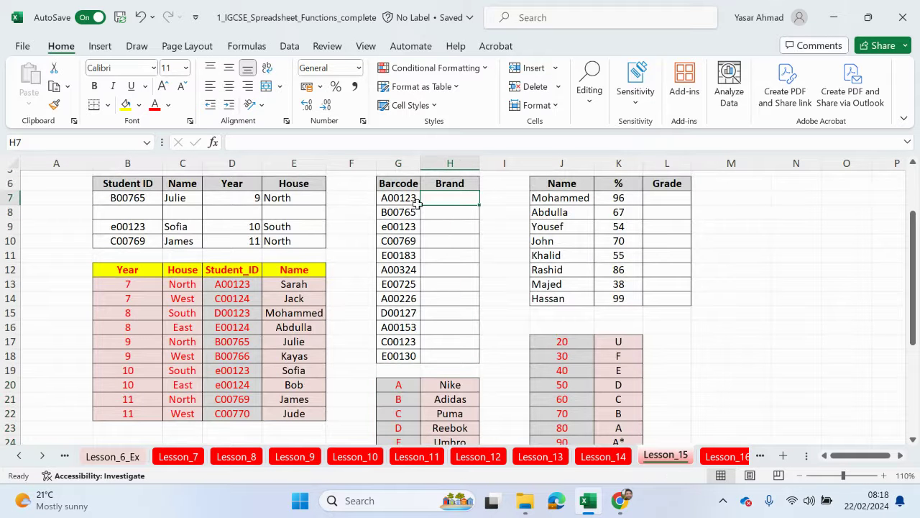
type("=xloo")
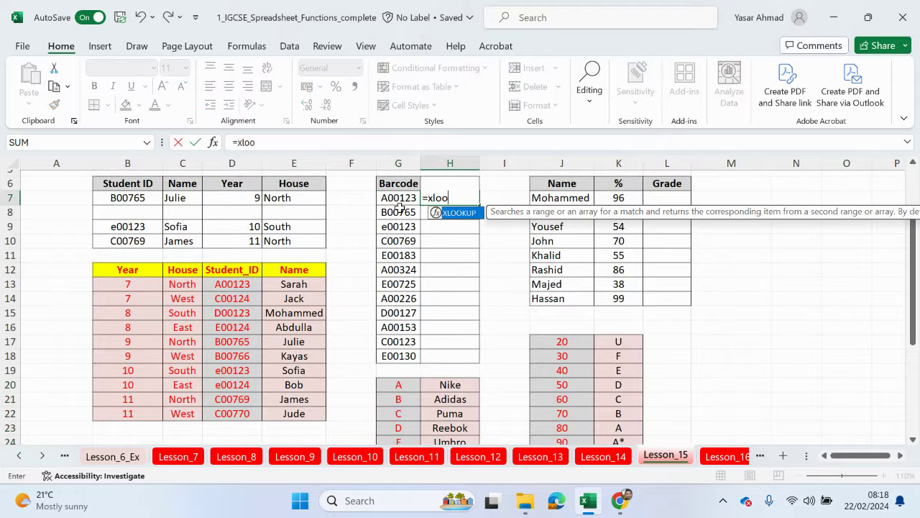
double_click(458, 212)
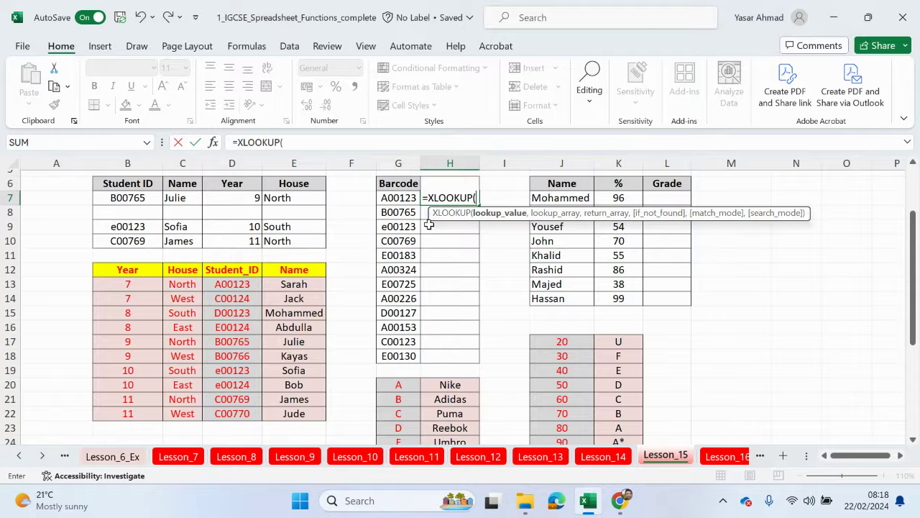
left_click(401, 198)
type(",")
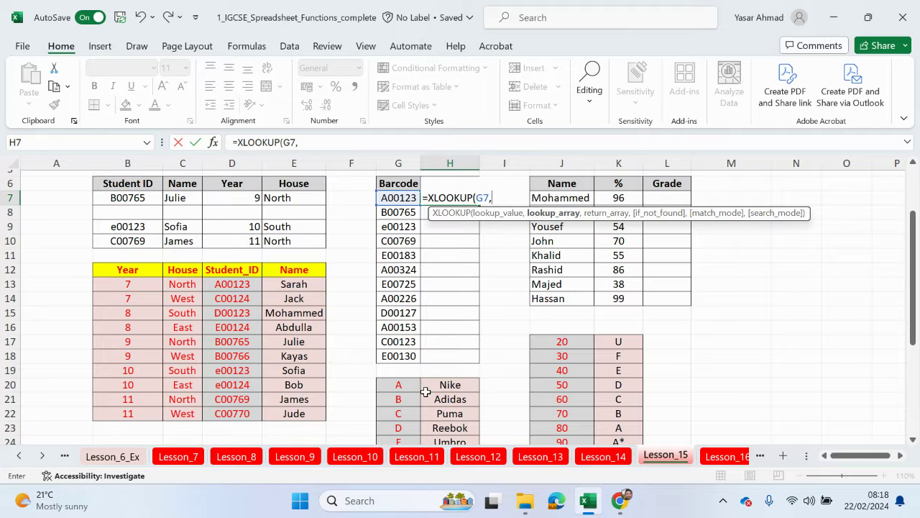
Step: Set the brand codes in $G$20:$G$24 as the absolute lookup array of the H7 formula
left_click_drag(399, 385, 402, 422)
key("F4")
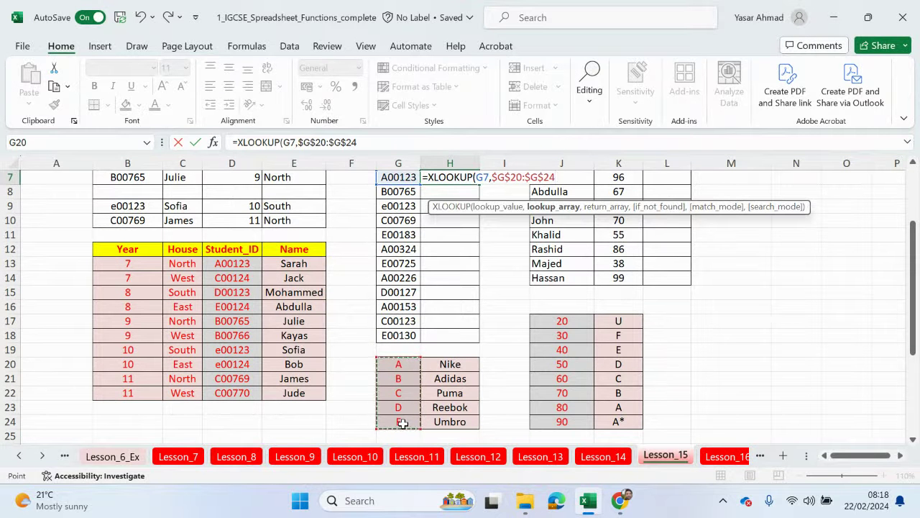
scroll(512, 297, "up", 1)
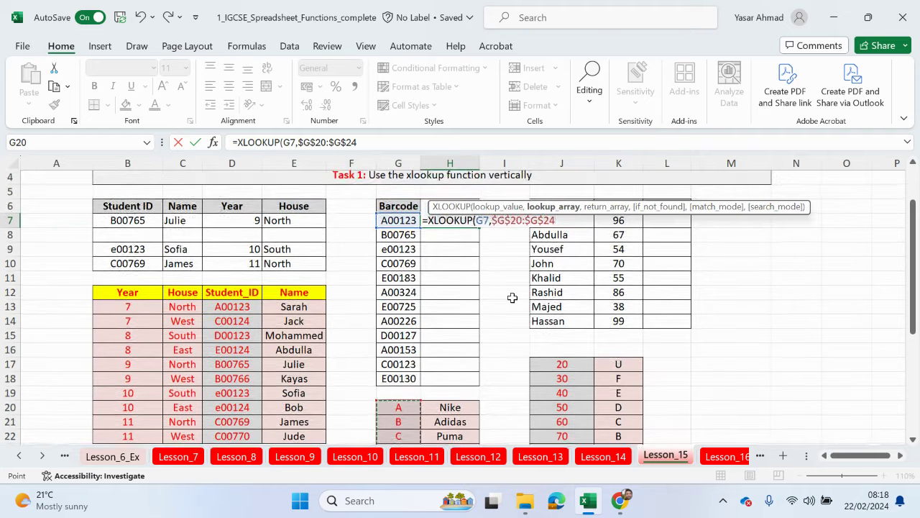
type(",")
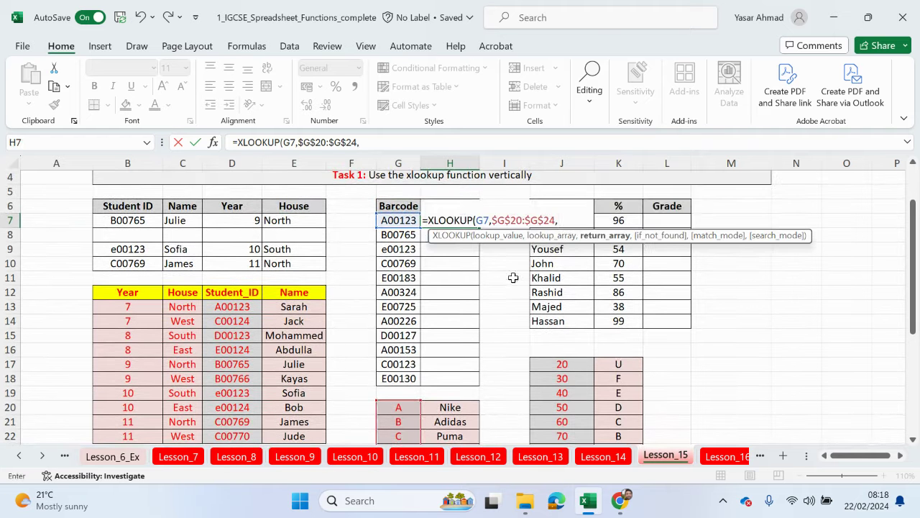
Step: Set the brand names in H20:H24 as the return array in H7 and make the reference absolute as $H$20:$H$24
scroll(510, 294, "down", 1)
left_click_drag(452, 361, 460, 424)
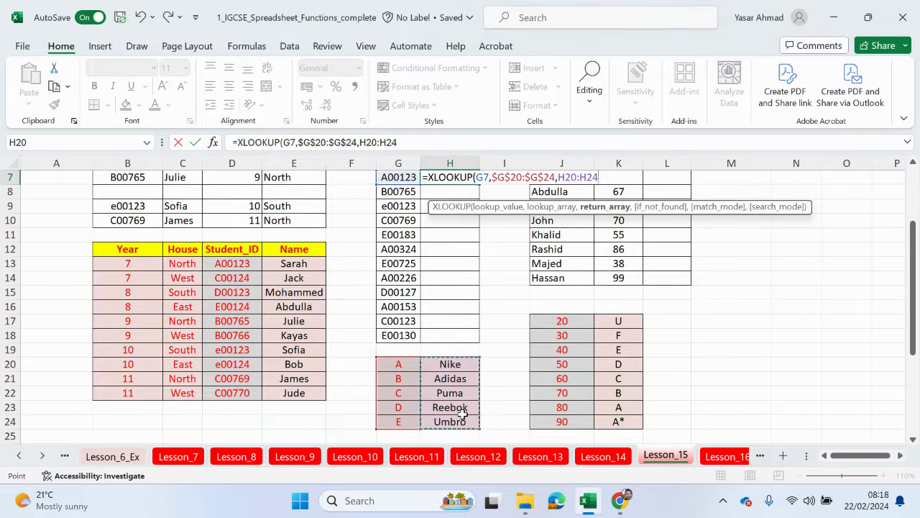
key("F3")
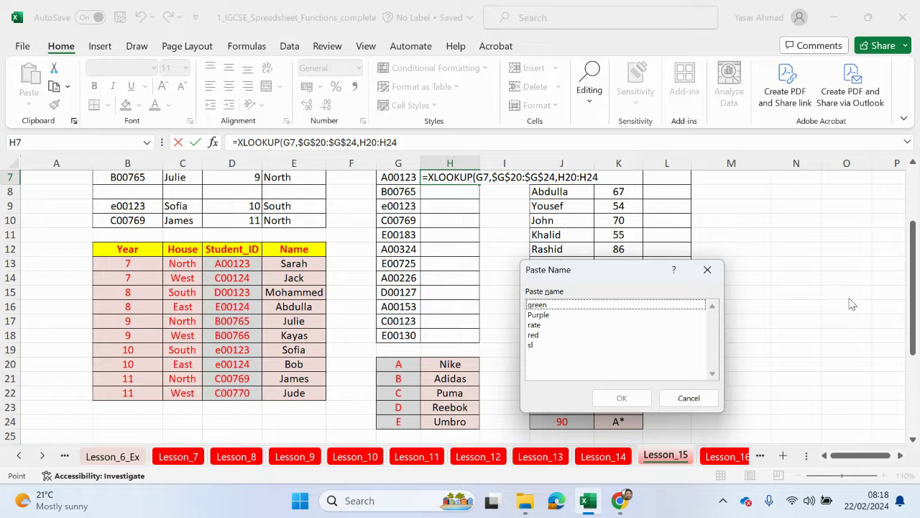
left_click(707, 270)
left_click_drag(407, 143, 360, 141)
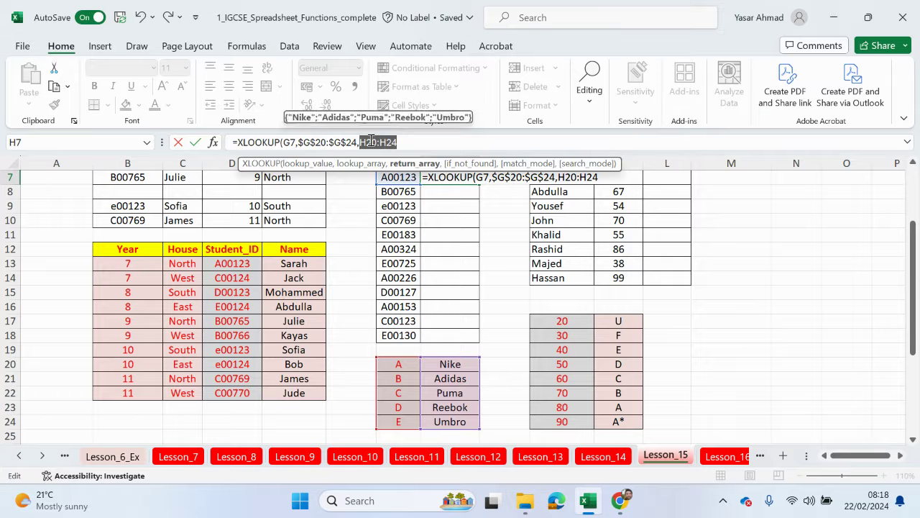
key("F4")
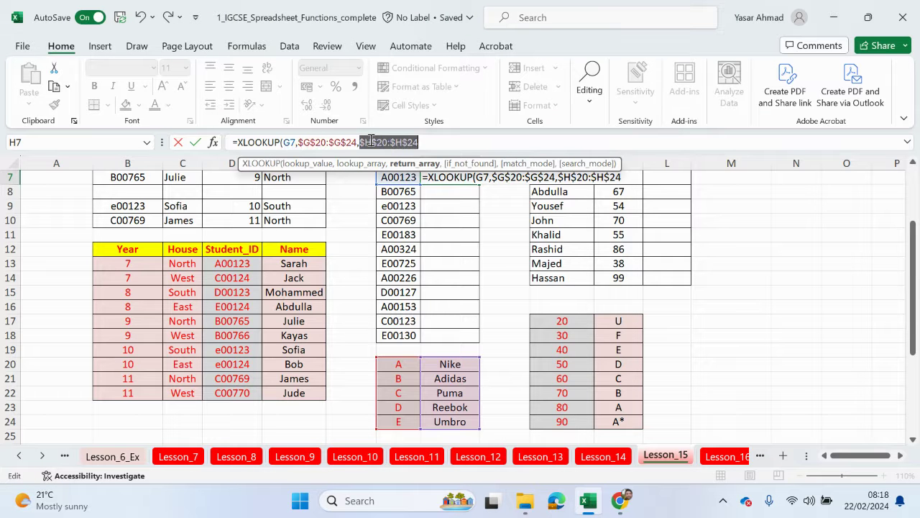
left_click(433, 144)
type(",")
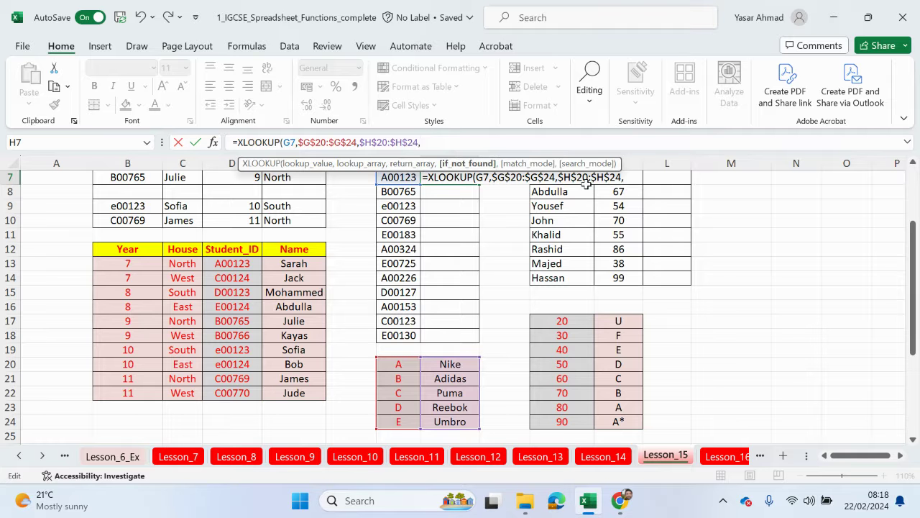
Step: Complete the Brand formula with no if-not-found value and match mode -1 (exact match or next smaller item), and fill it down to H18
type(",")
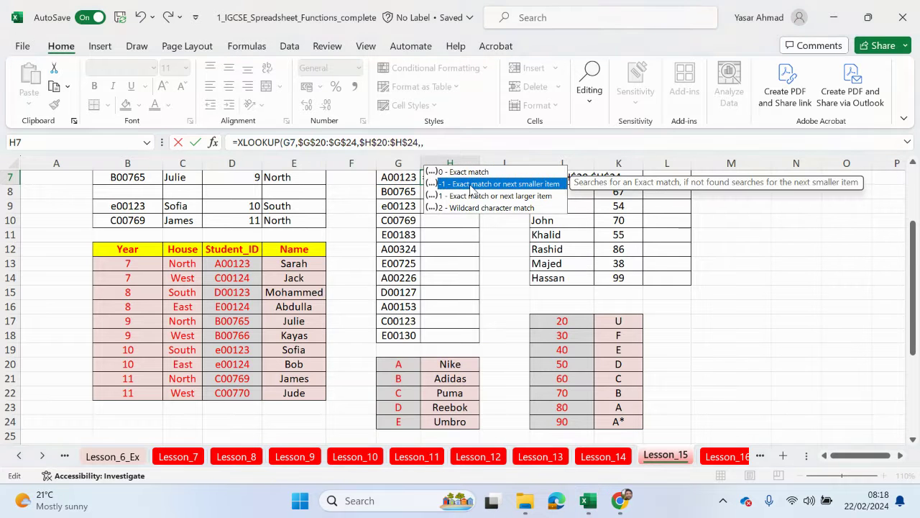
double_click(471, 185)
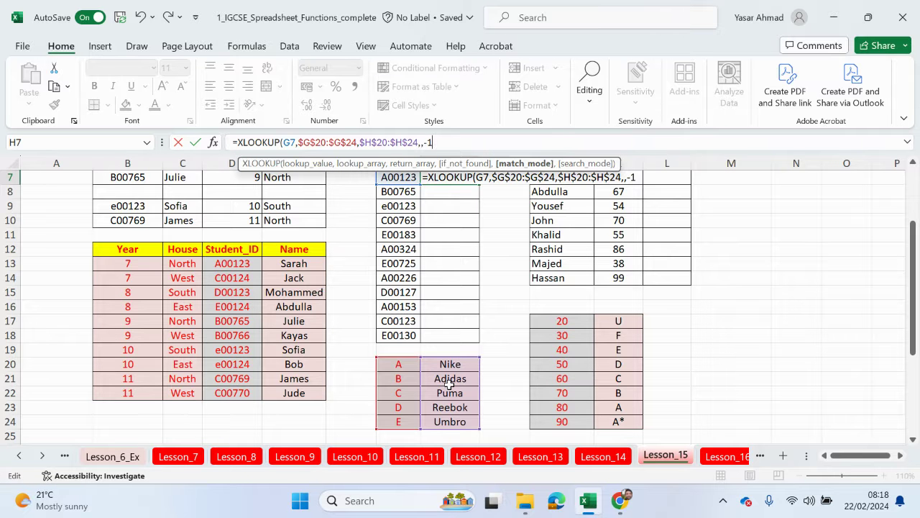
type(")")
key("Return")
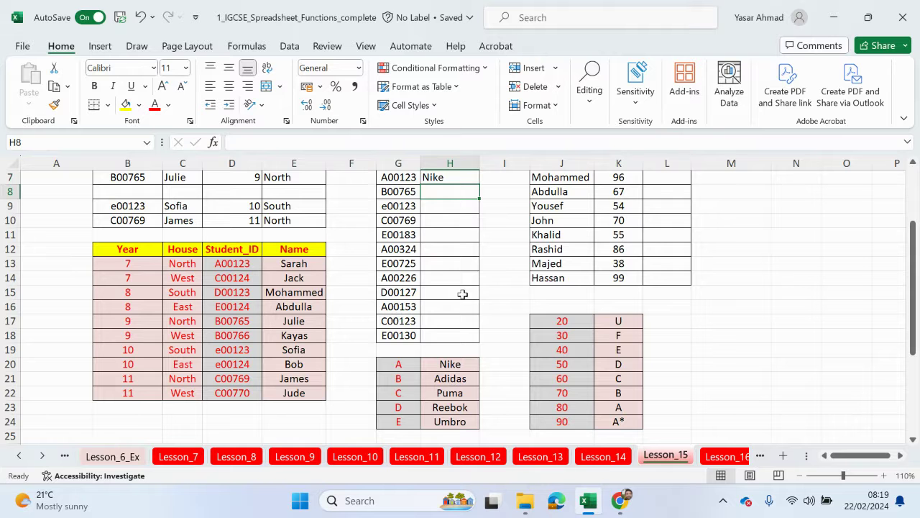
key("Up")
left_click_drag(479, 186, 464, 335)
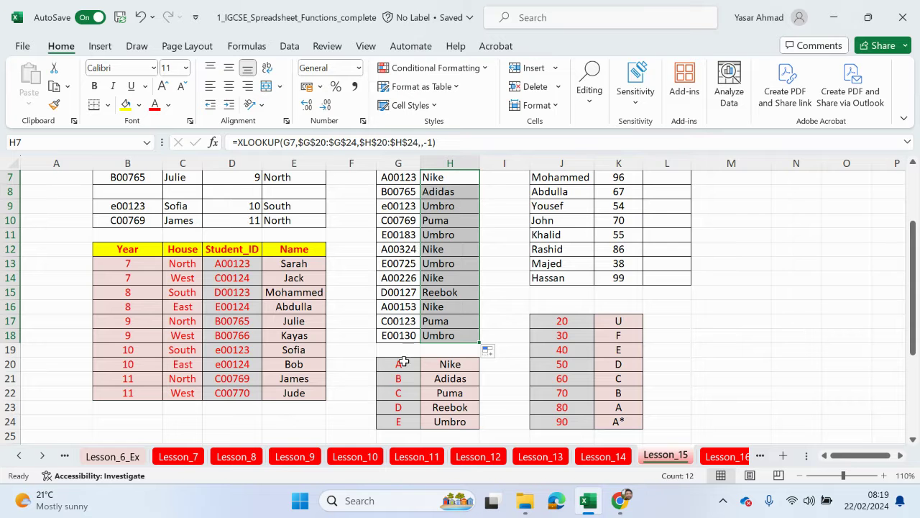
scroll(449, 351, "up", 1)
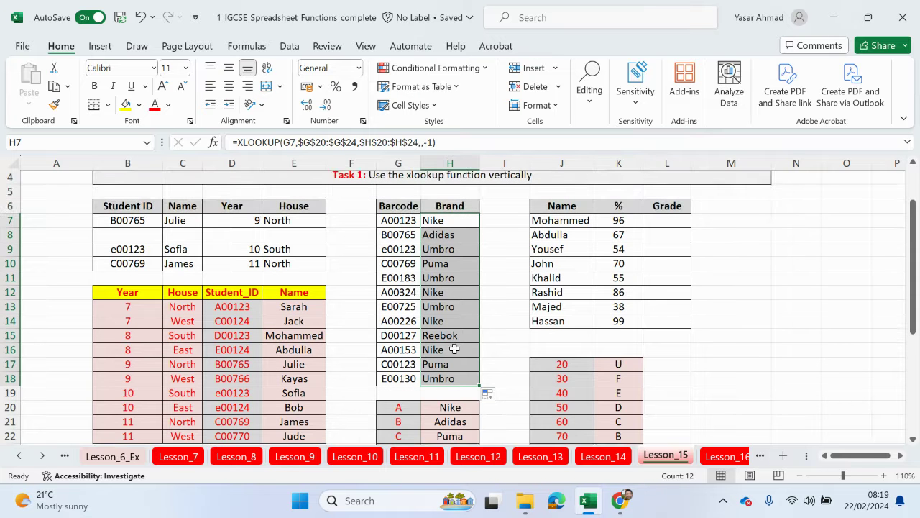
scroll(463, 334, "up", 1)
left_click(488, 307)
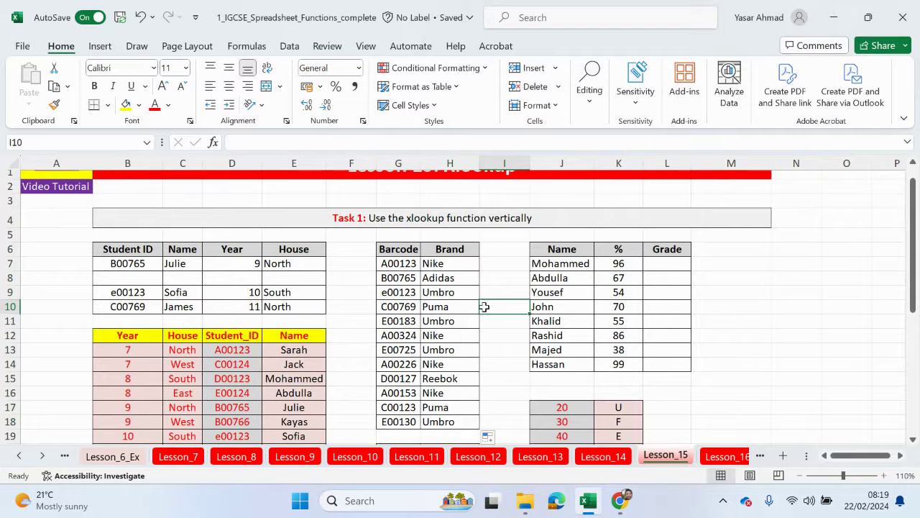
Step: Examine the students' percentages in column K against the grade boundaries in J17:K24
scroll(485, 307, "up", 1)
scroll(553, 311, "down", 1)
scroll(554, 311, "down", 1)
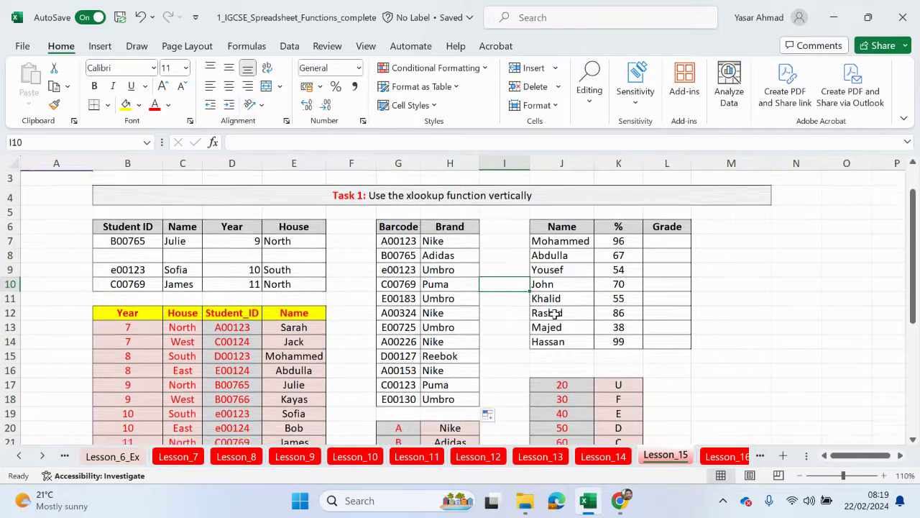
scroll(555, 312, "down", 1)
left_click_drag(611, 200, 612, 399)
scroll(612, 310, "down", 1)
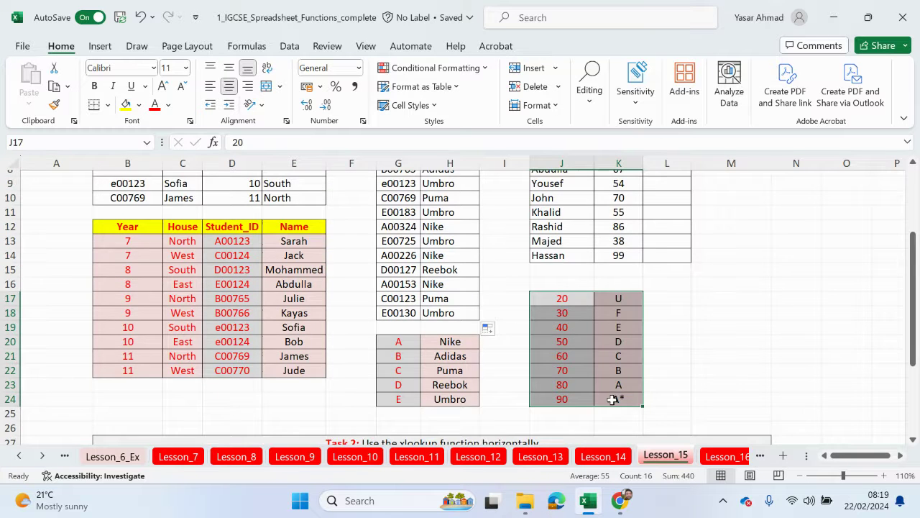
scroll(612, 399, "up", 1)
left_click(627, 200)
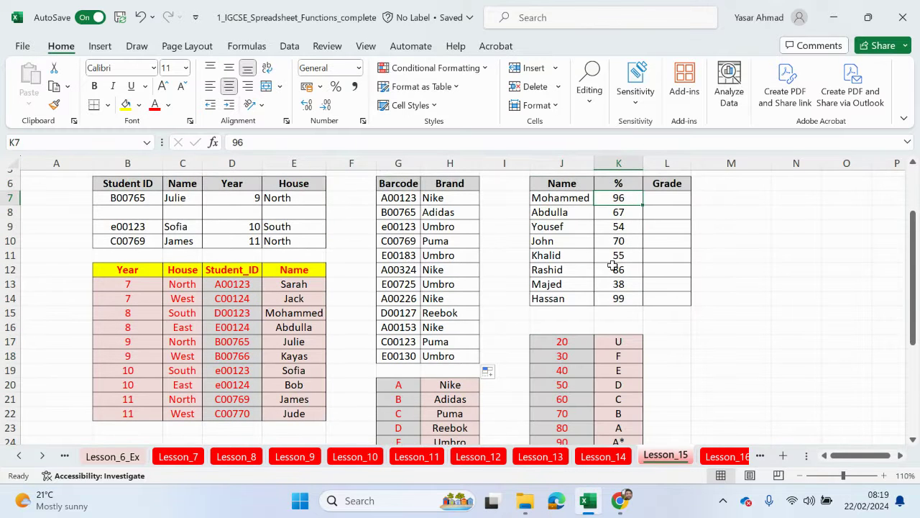
scroll(612, 265, "down", 2)
left_click_drag(567, 354, 620, 354)
scroll(636, 315, "up", 3)
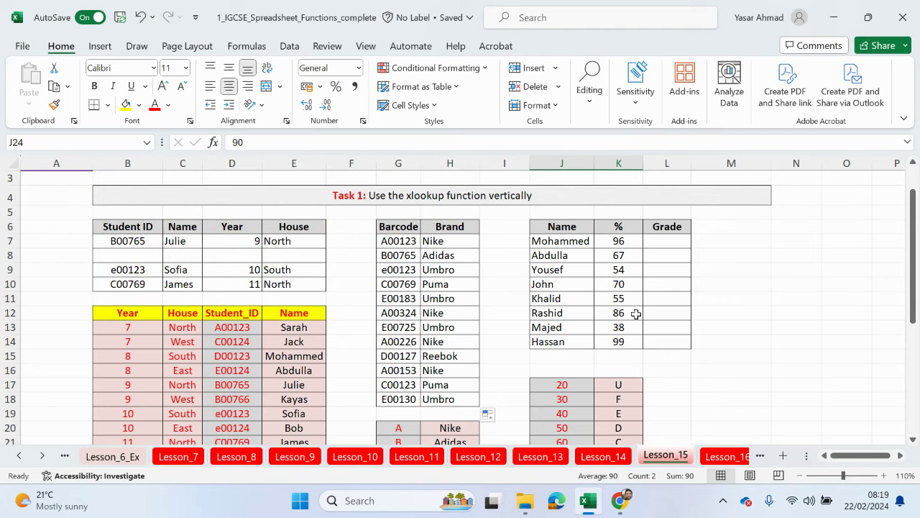
Step: Start an XLOOKUP formula in L7 with the percentage in K7 as the lookup value
left_click(656, 242)
type("=")
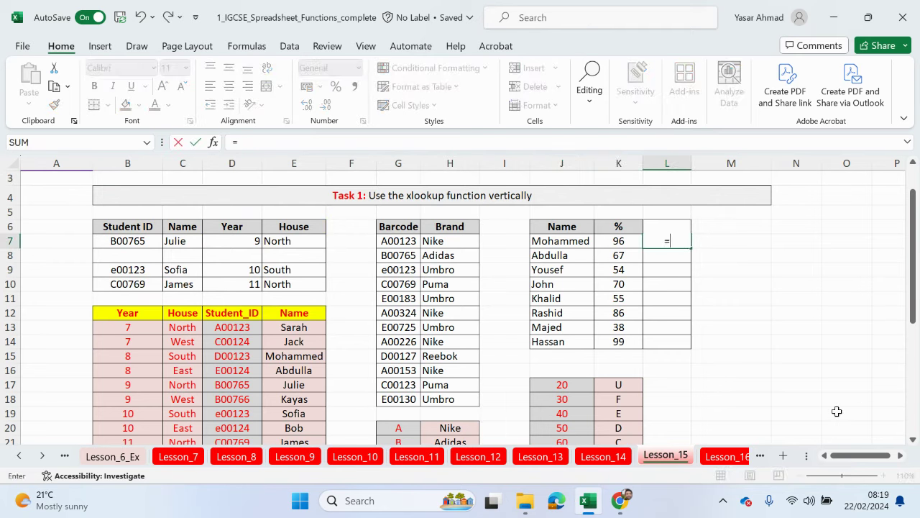
type("x")
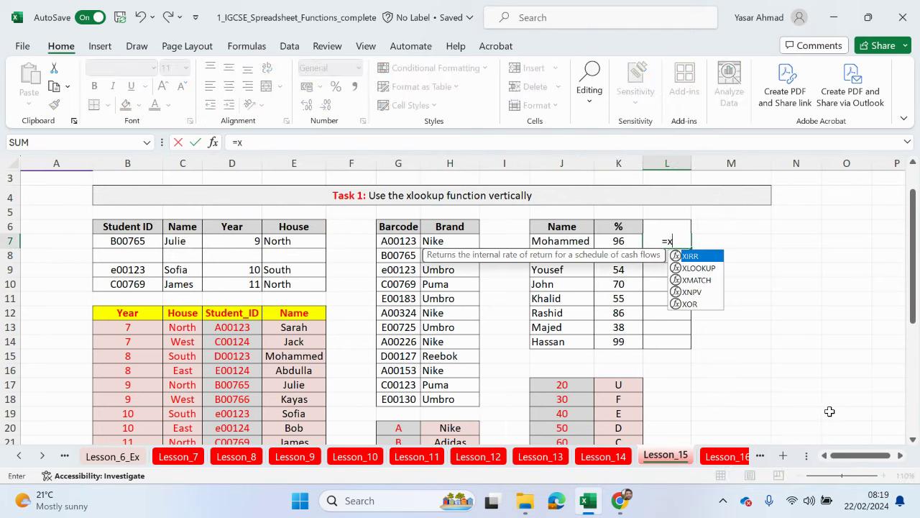
double_click(712, 269)
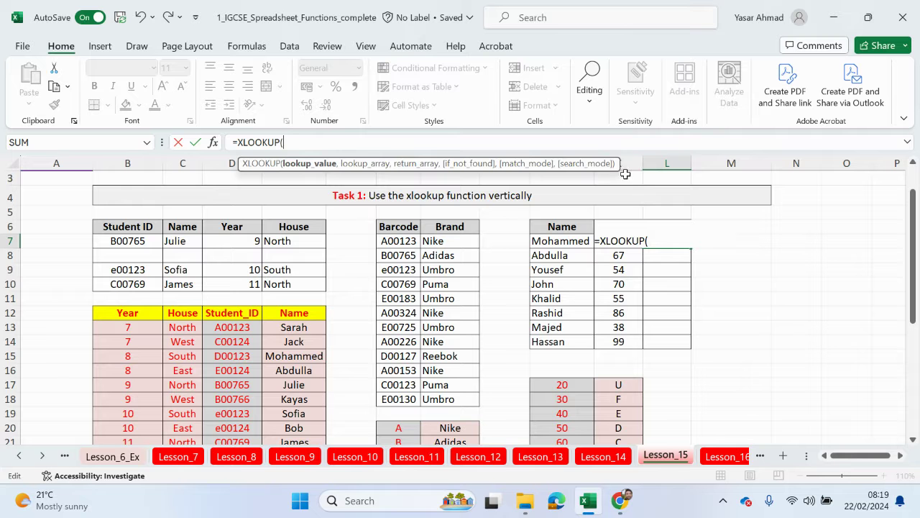
left_click(618, 257)
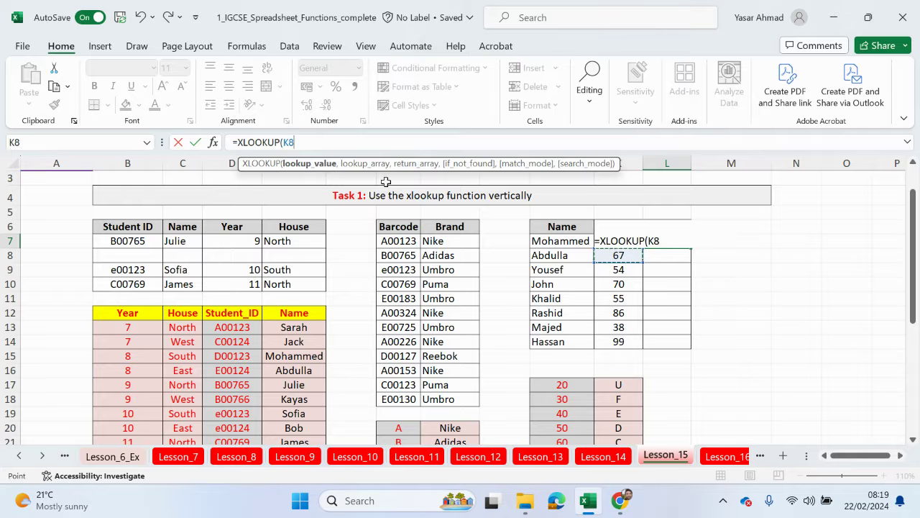
key("BackSpace")
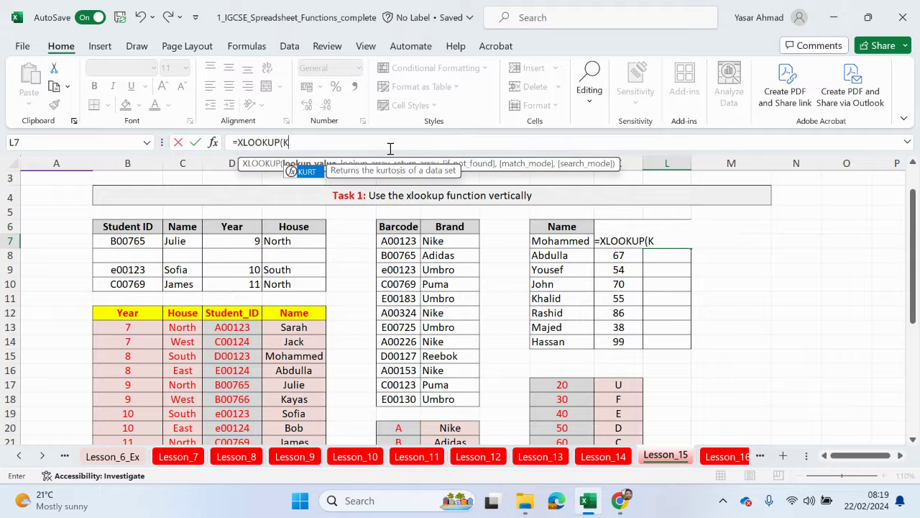
type("7")
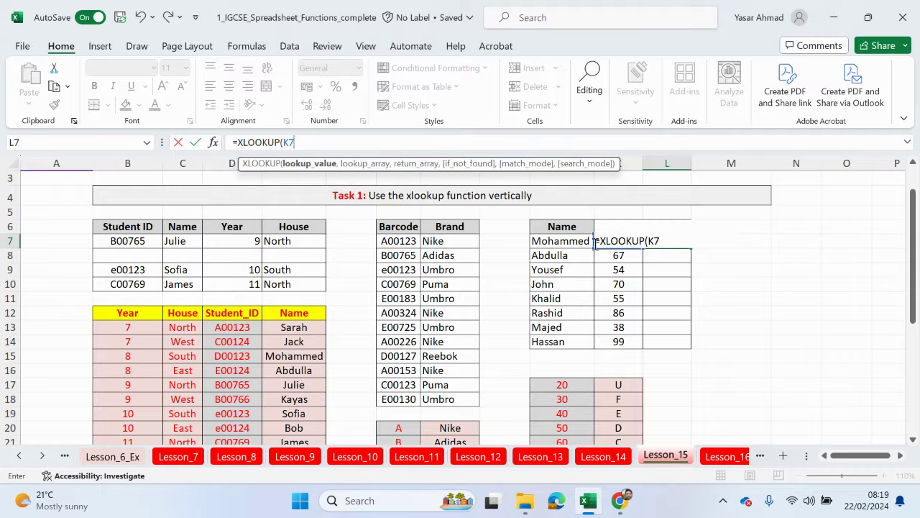
type(",")
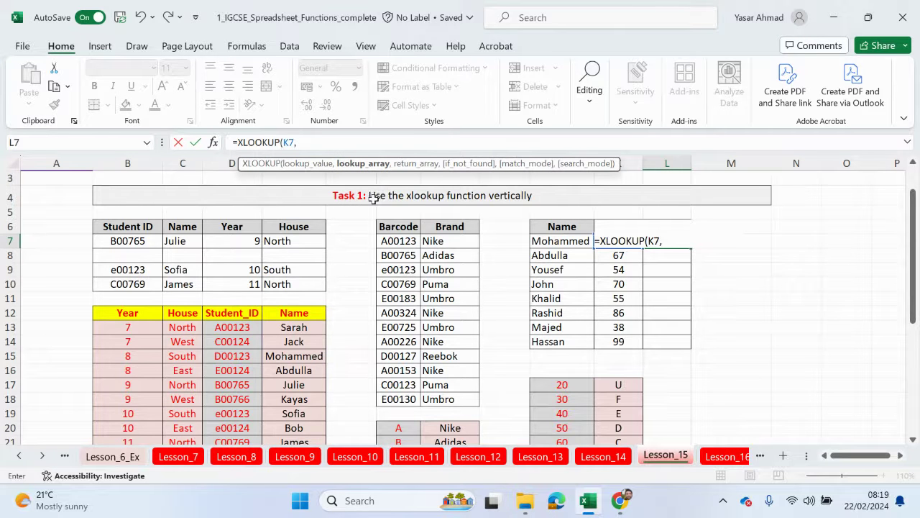
Step: Set the grade boundaries in $J$17:$J$24 as the absolute lookup array of the L7 formula
scroll(543, 388, "down", 1)
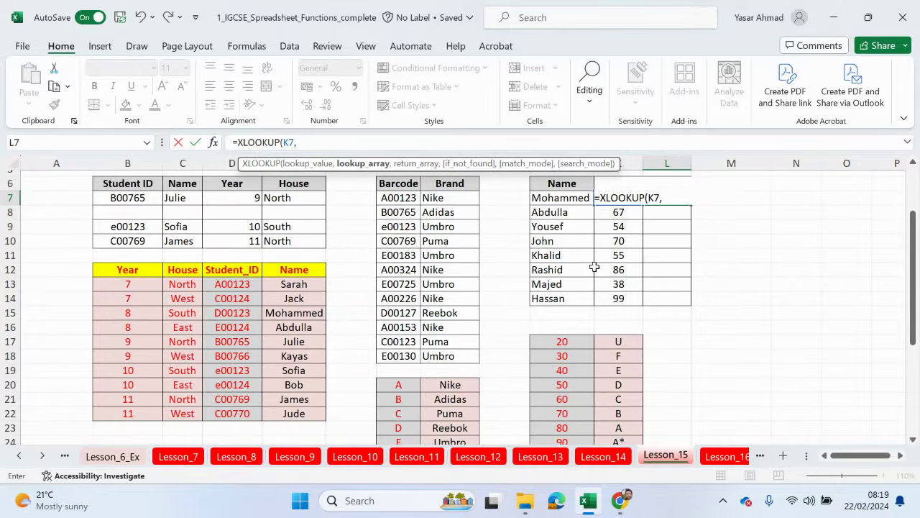
scroll(567, 357, "down", 1)
left_click_drag(562, 298, 560, 397)
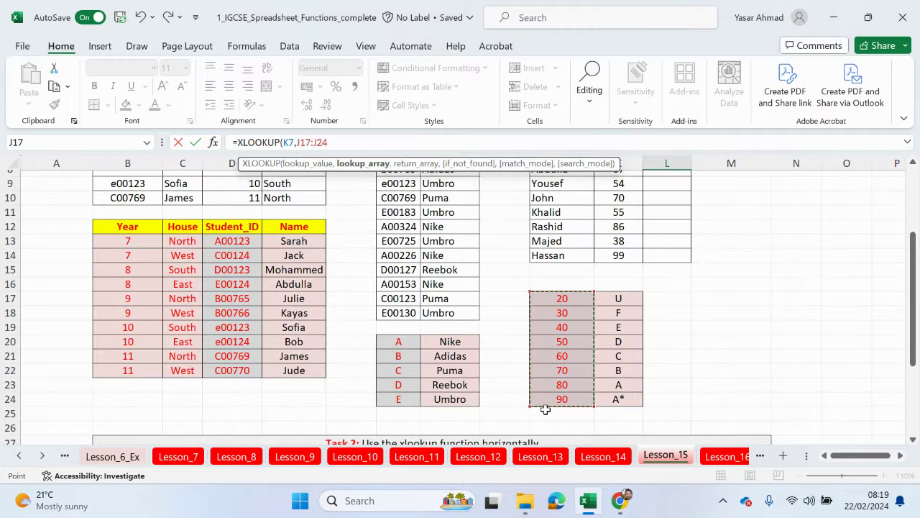
key("F4")
type(",")
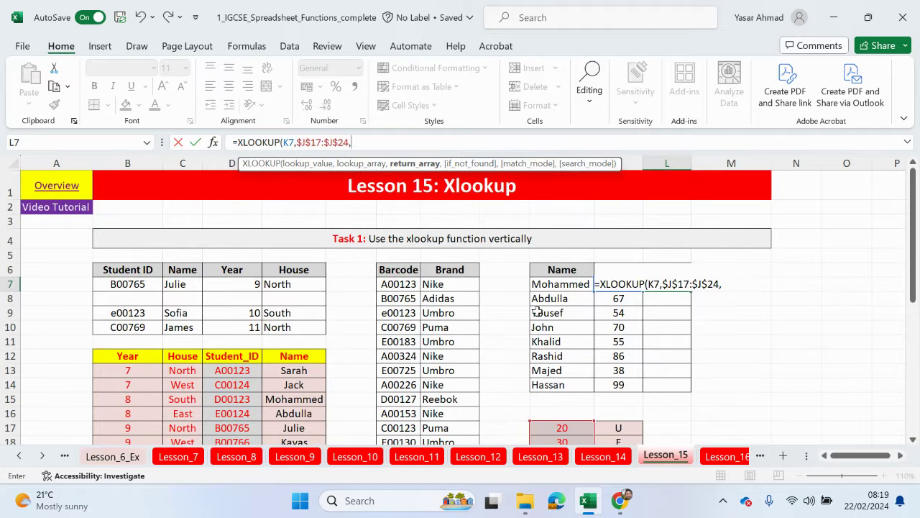
Step: Set the grade letters in $K$17:$K$24 as the absolute return array in L7 and leave the if-not-found argument empty
scroll(546, 338, "down", 3)
left_click_drag(608, 302, 610, 396)
key("F4")
scroll(504, 386, "up", 3)
type(",")
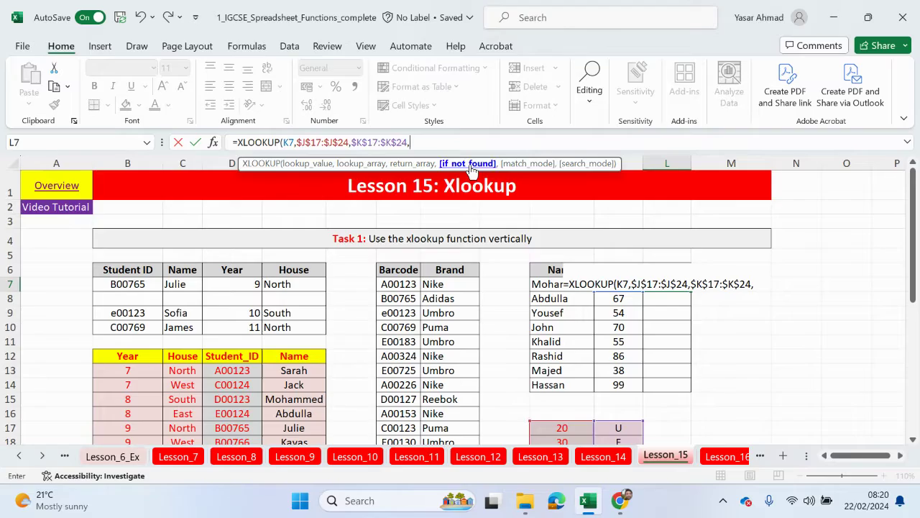
type(",")
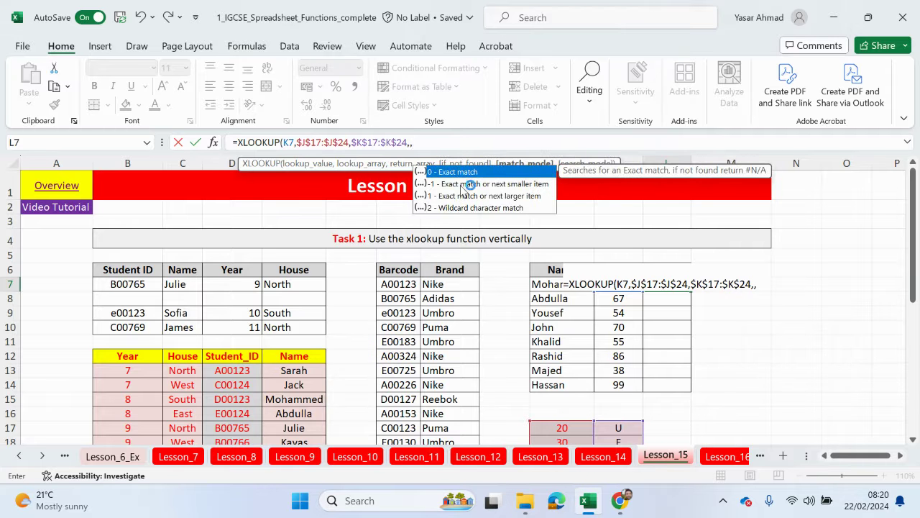
Step: Set the L7 formula's match mode to -1, exact match or next smaller item, and complete the formula
double_click(468, 184)
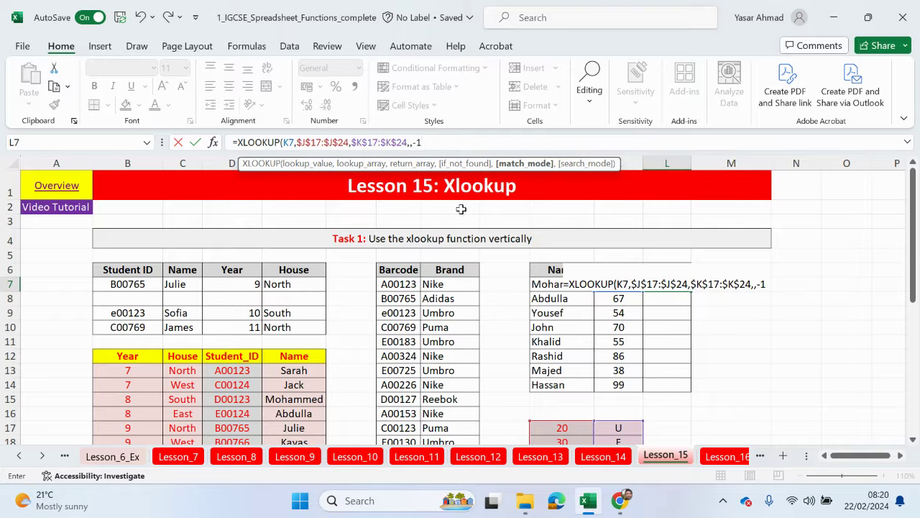
type(")")
key("Return")
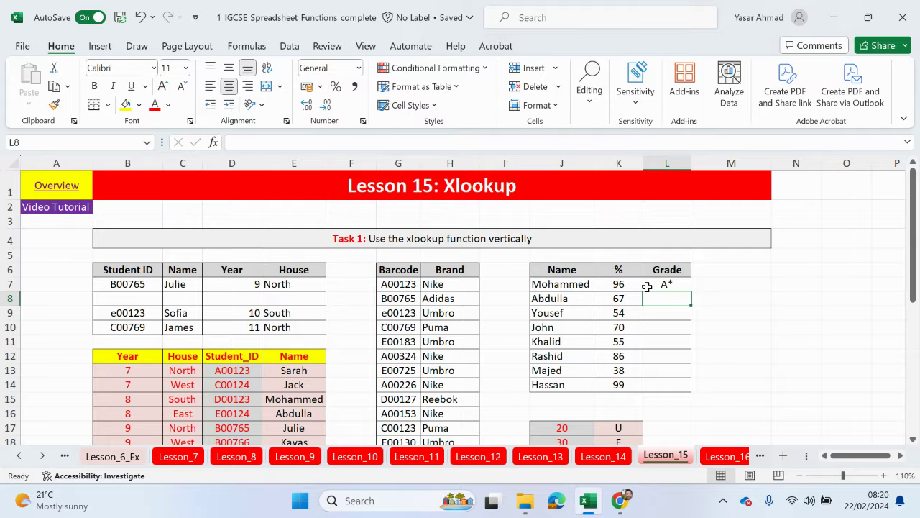
Step: Fill the grade formula from L7 down the Grade column to L14
scroll(626, 299, "down", 1)
scroll(626, 300, "down", 2)
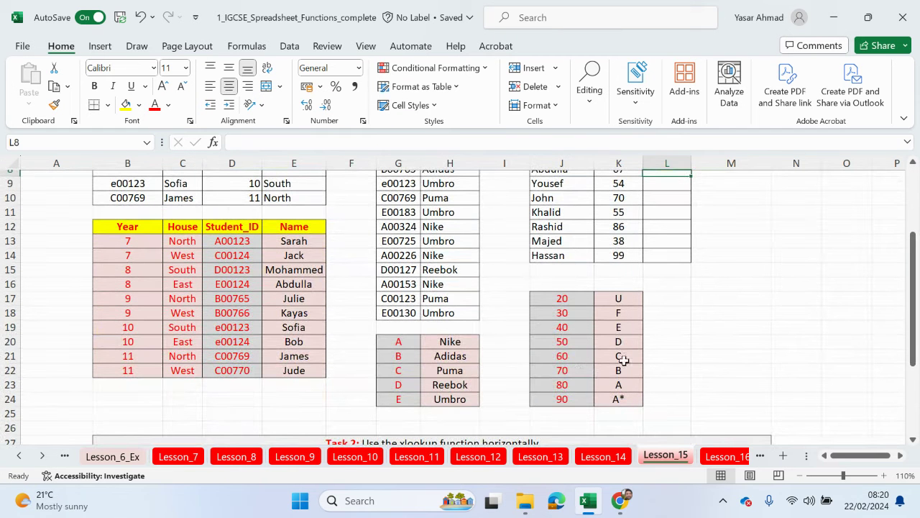
left_click_drag(564, 371, 616, 377)
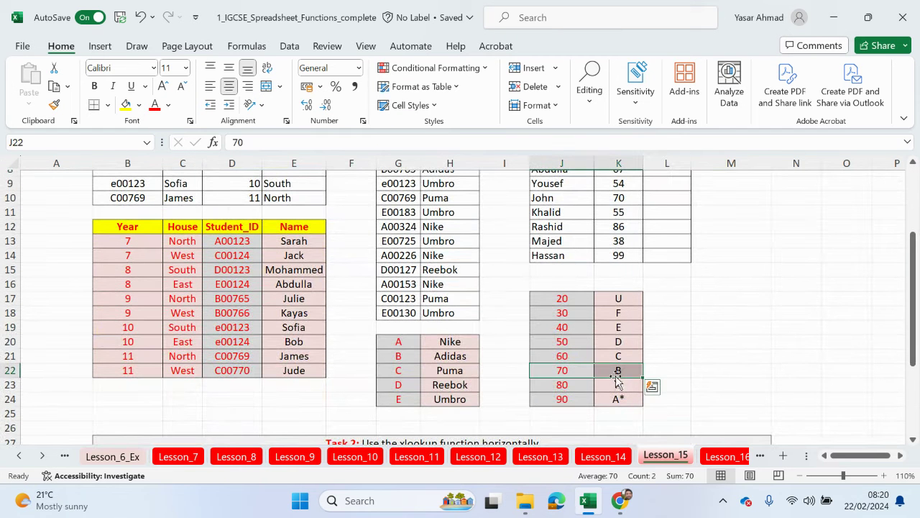
scroll(616, 377, "up", 2)
left_click(670, 241)
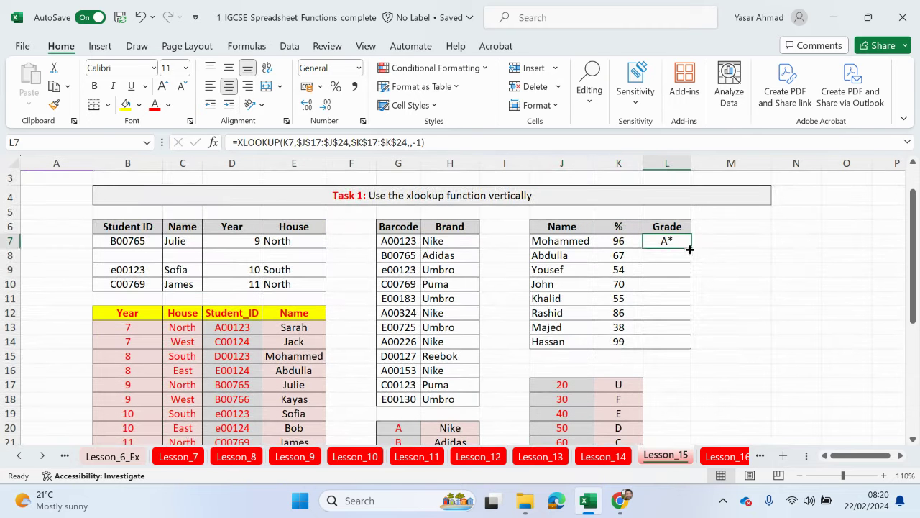
double_click(690, 249)
Step: Compare the percentage and grade in row 9 with the 50 boundary in J20:K20, and review the L7 formula
left_click_drag(614, 269, 664, 269)
scroll(635, 324, "down", 2)
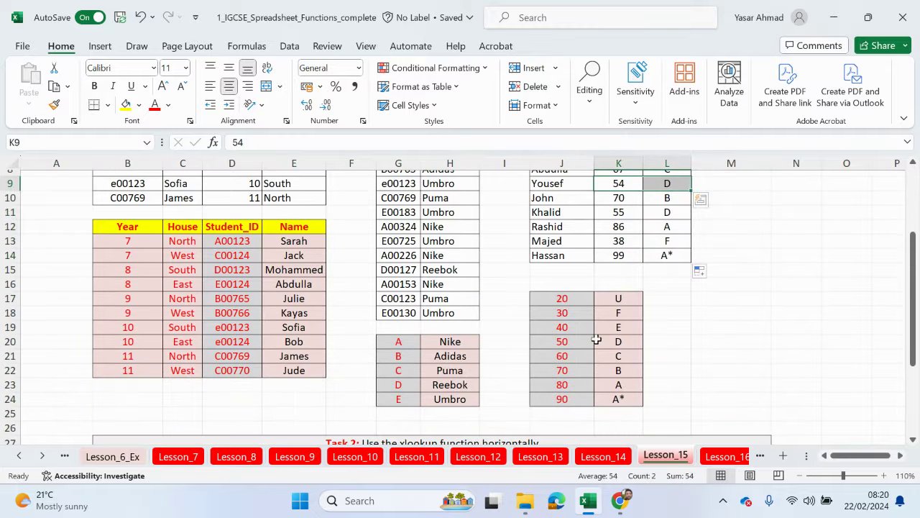
left_click_drag(578, 343, 619, 341)
scroll(620, 342, "up", 2)
scroll(619, 342, "up", 1)
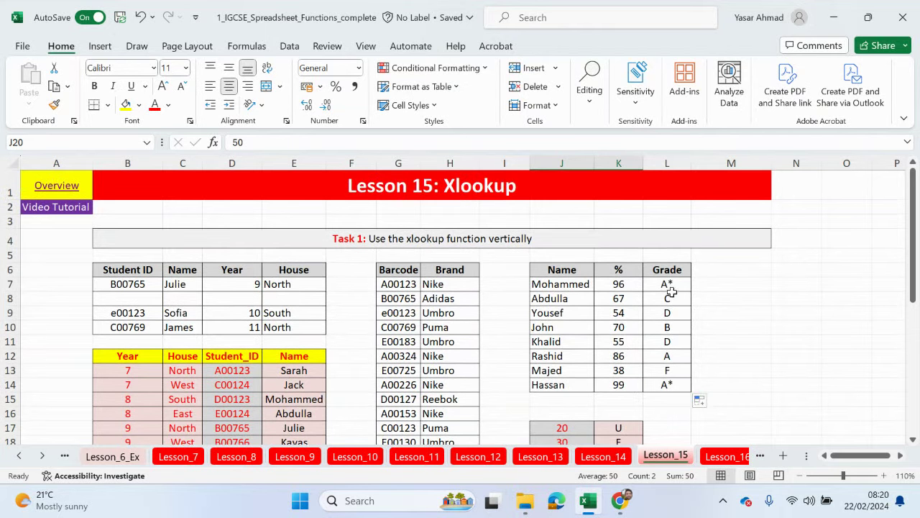
double_click(677, 284)
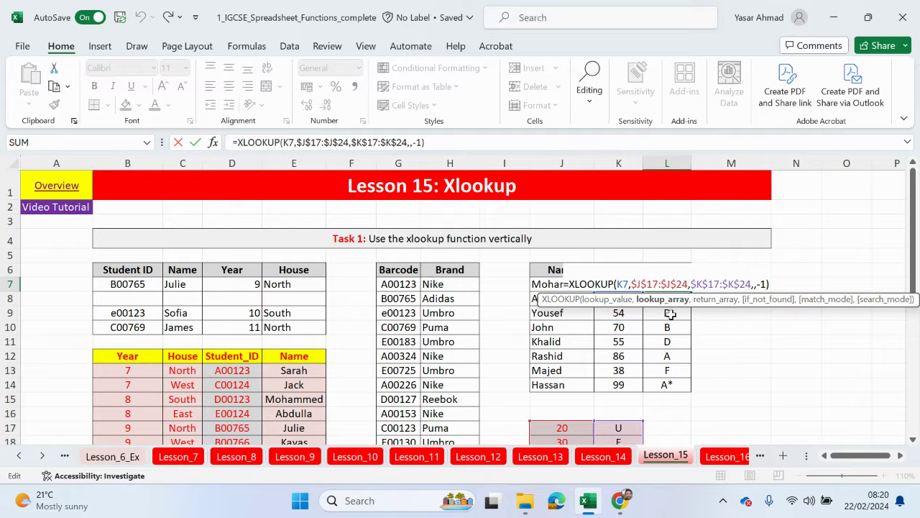
key("Return")
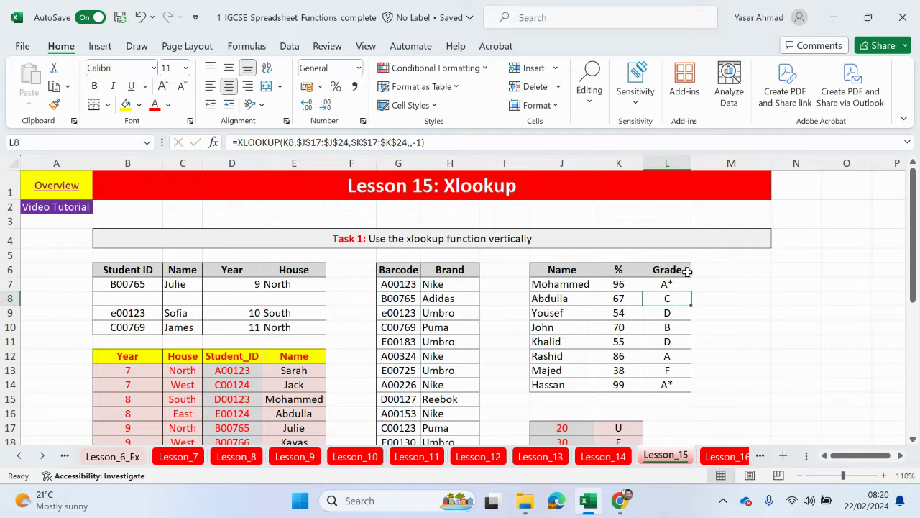
Step: Start an XLOOKUP formula in C30 of Task 2 with the position code in C29 as the lookup value
scroll(690, 252, "down", 1)
scroll(698, 276, "down", 1)
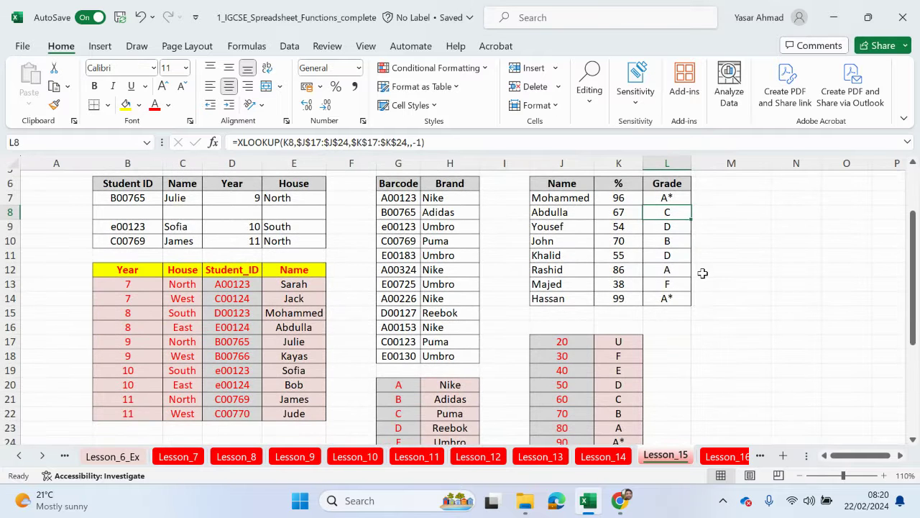
scroll(702, 273, "down", 5)
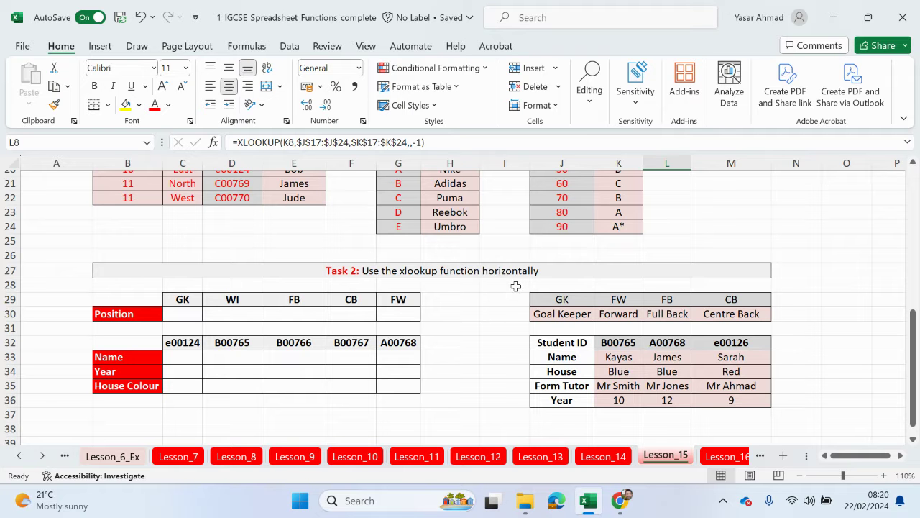
left_click(194, 314)
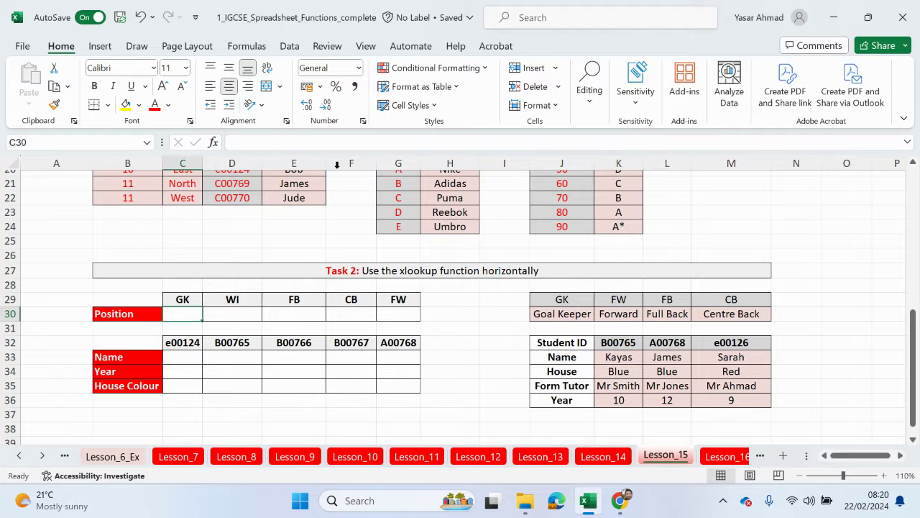
left_click(320, 142)
type("=")
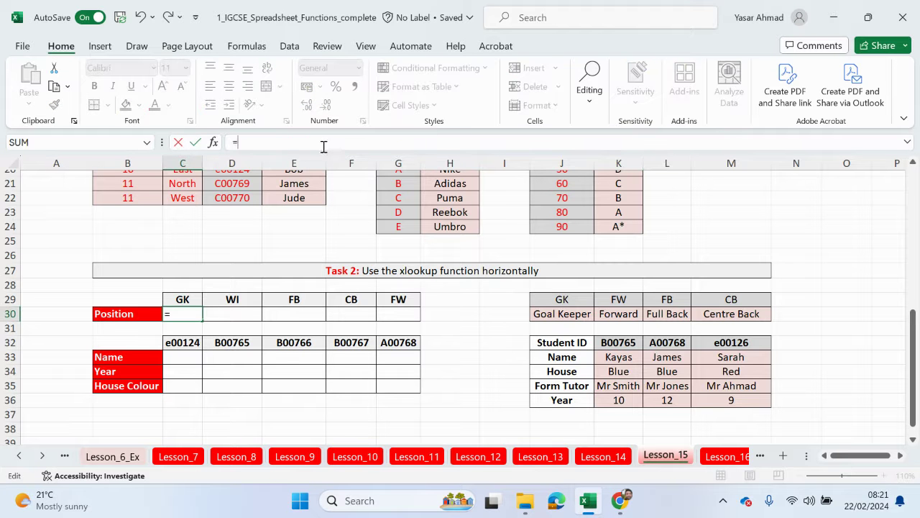
type("xl")
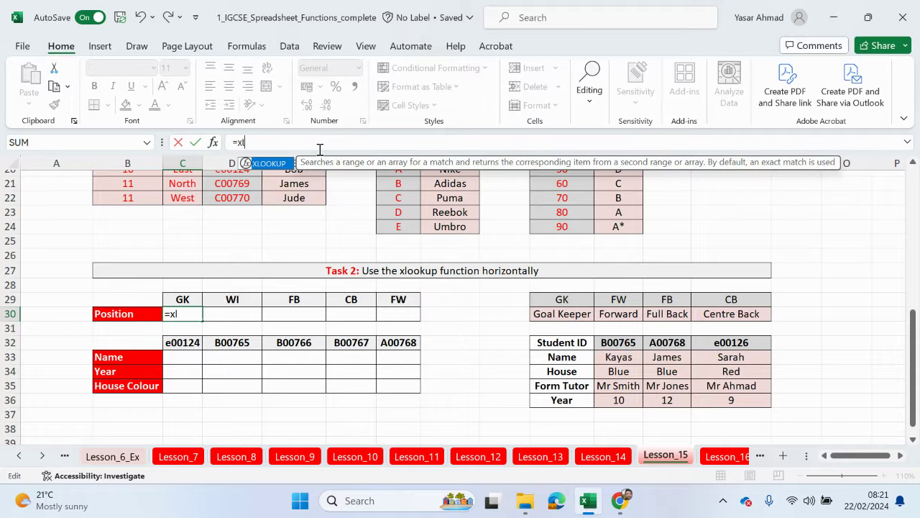
double_click(272, 166)
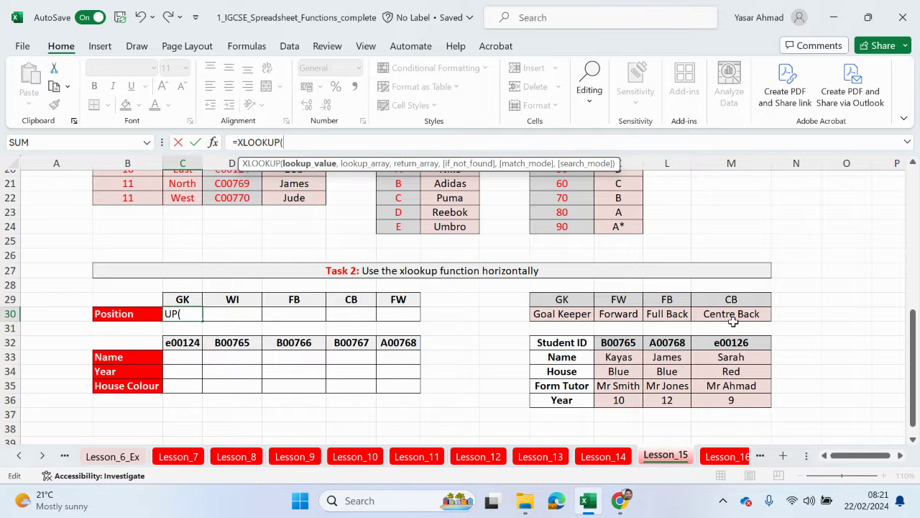
left_click(177, 303)
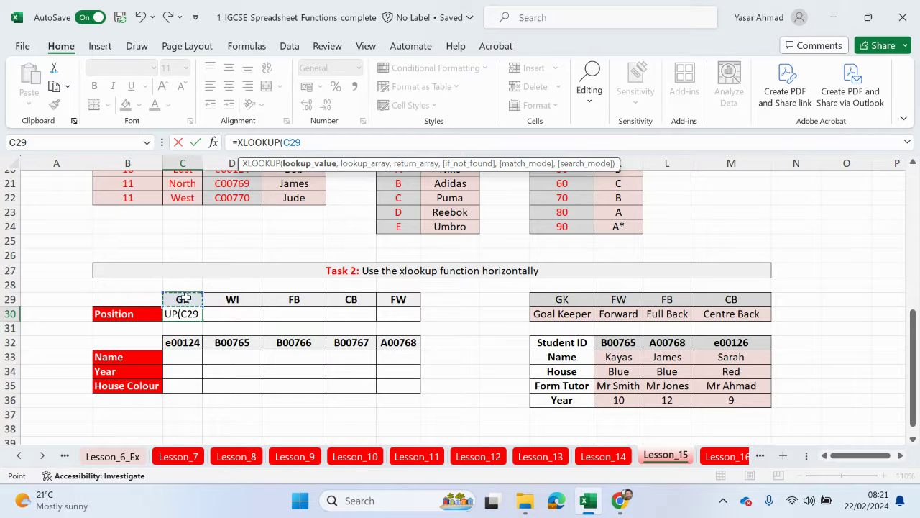
type(",")
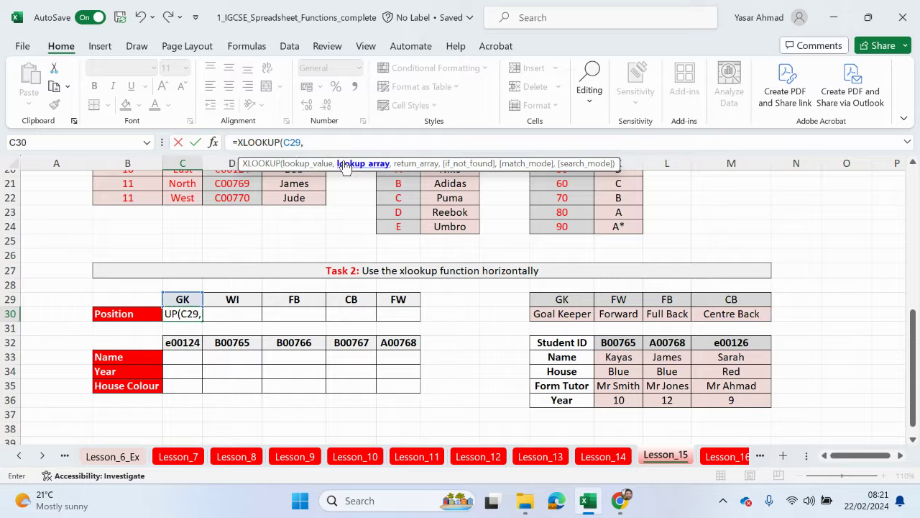
Step: Set $J$29:$M$29 as the absolute lookup array and $J$30:$M$30 as the absolute return array, and complete the C30 formula
left_click_drag(561, 301, 728, 299)
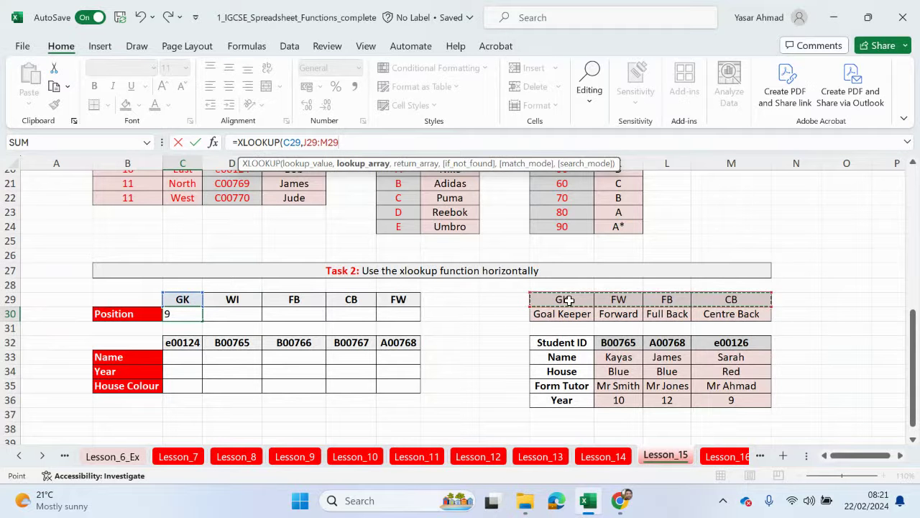
key("F4")
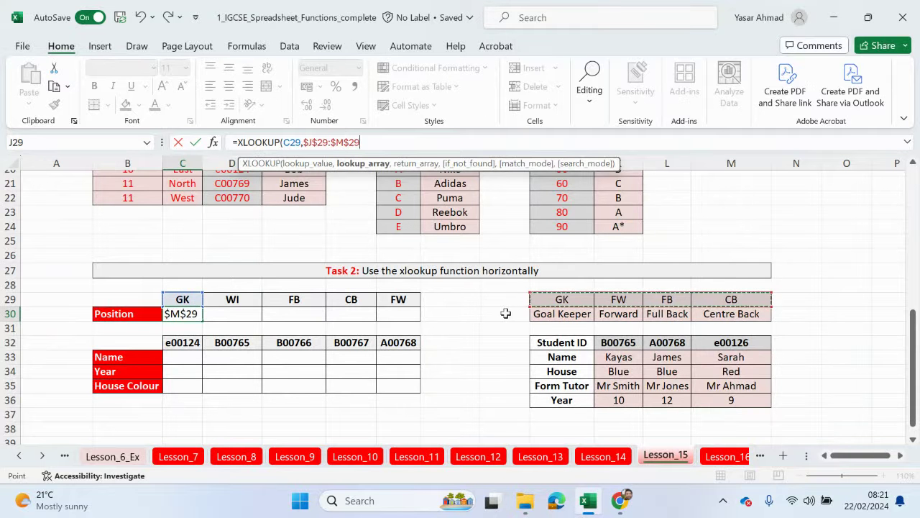
type(",")
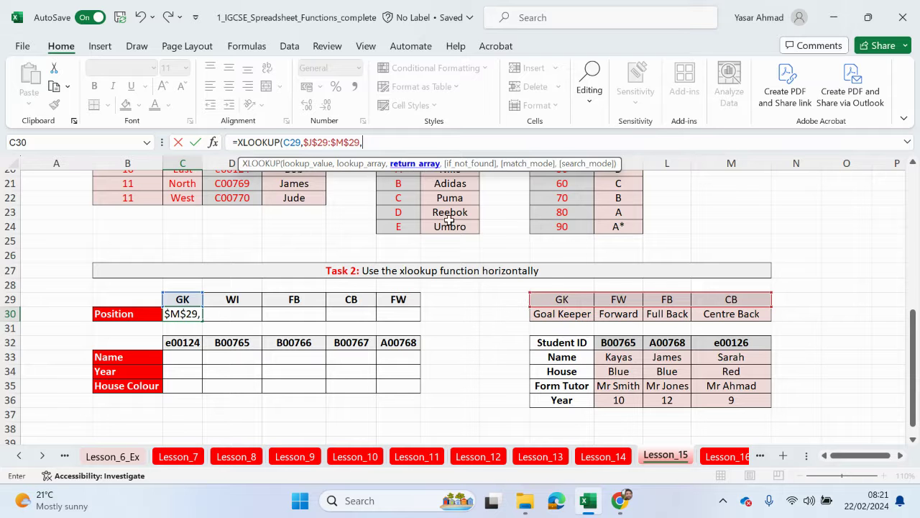
left_click_drag(560, 319, 730, 315)
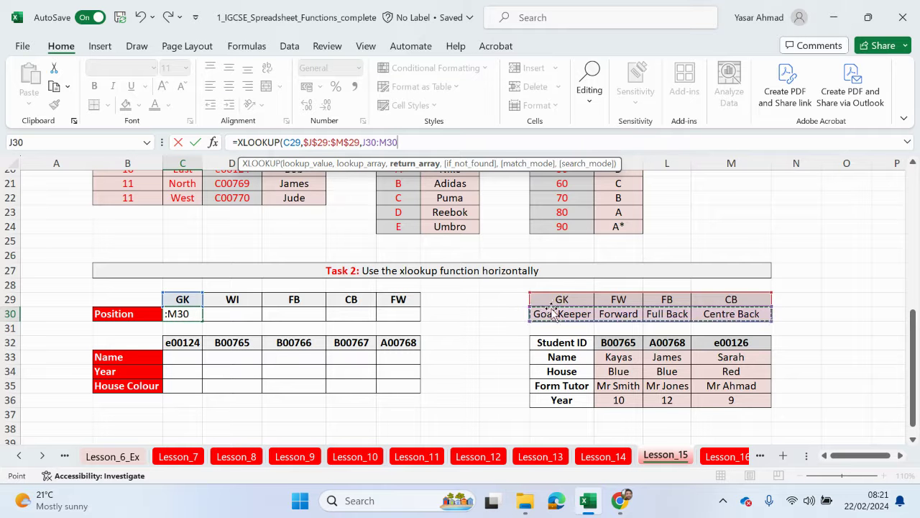
key("F4")
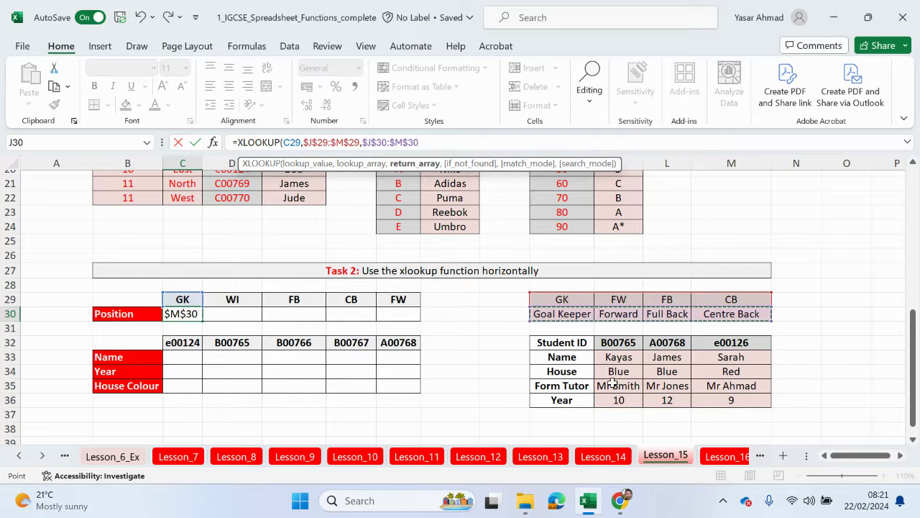
type(")")
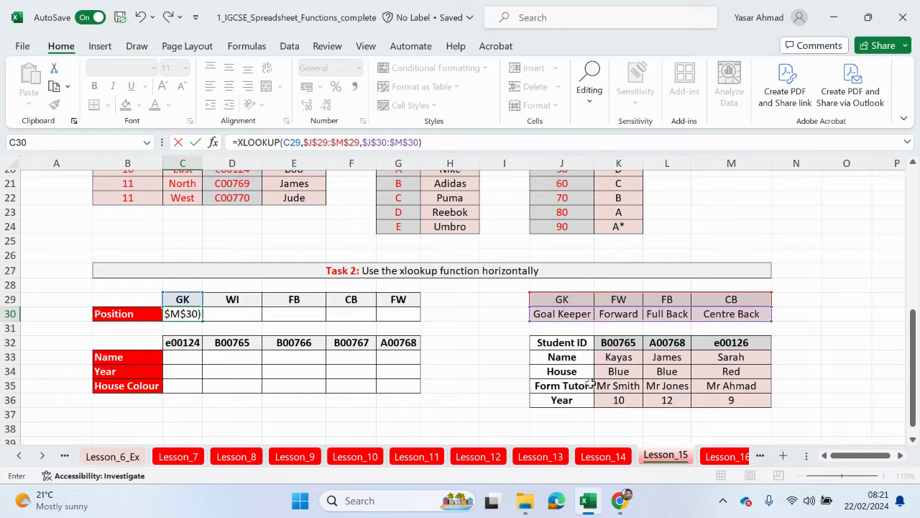
key("Return")
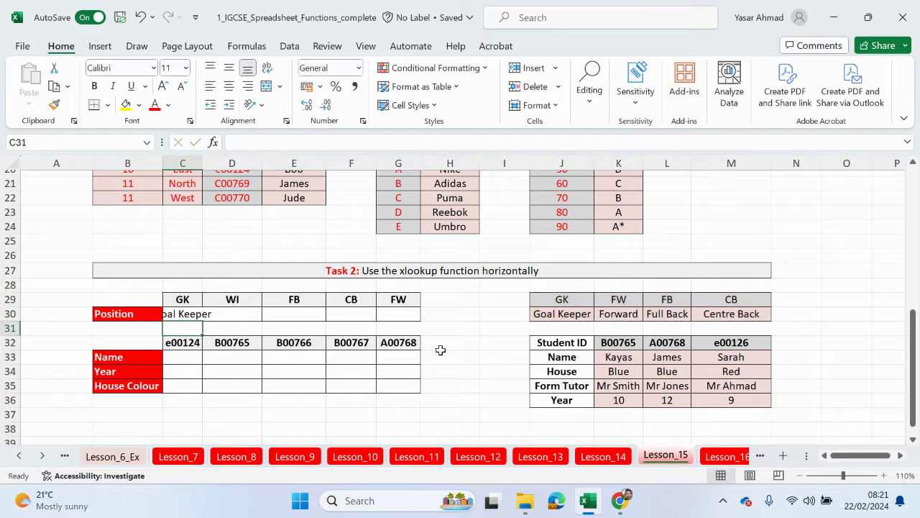
Step: Autofit column C to its contents and fill the C30 formula across the Position row to G30
double_click(203, 163)
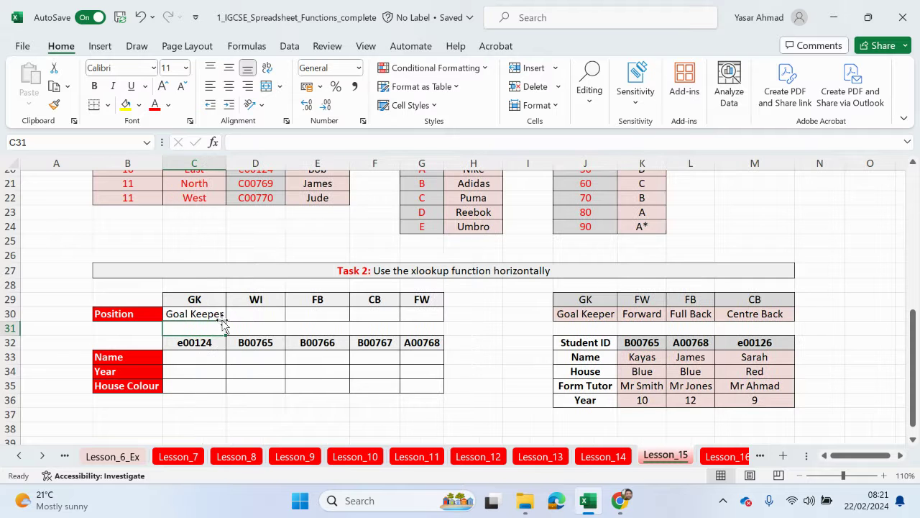
left_click(215, 313)
left_click_drag(225, 321, 429, 319)
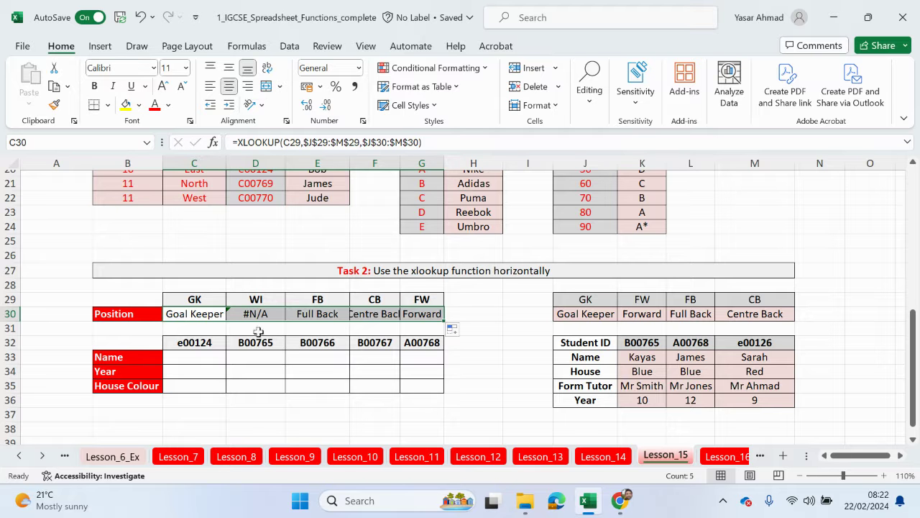
Step: Check the WI result in D29:D30 and add empty text "" as the if-not-found argument of the C30 formula
left_click_drag(263, 299, 265, 314)
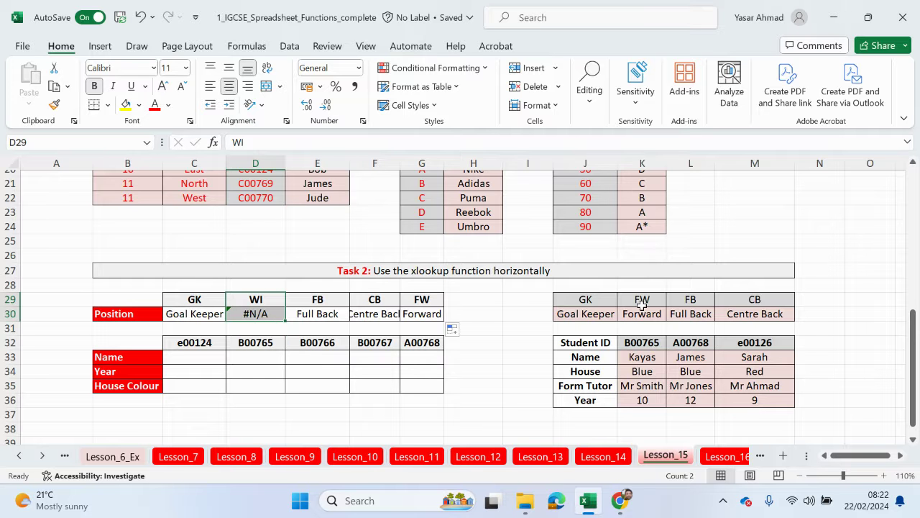
left_click(197, 313)
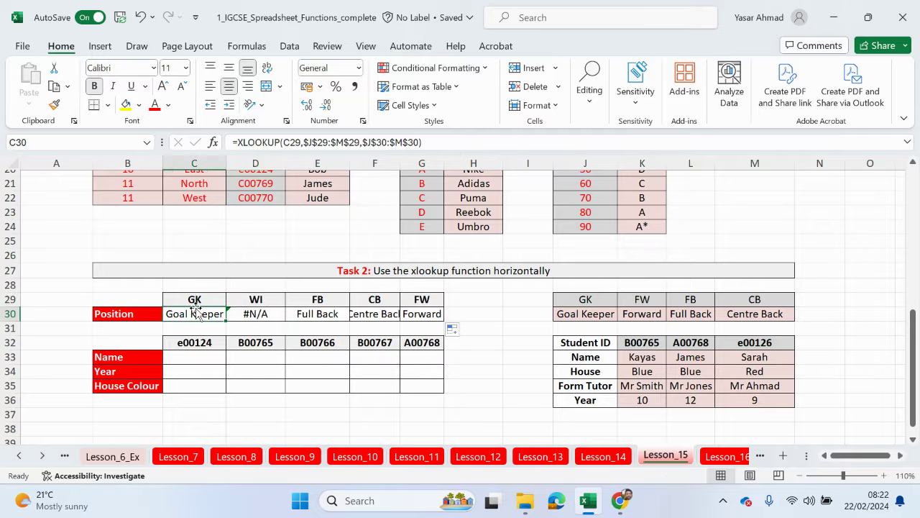
left_click(421, 143)
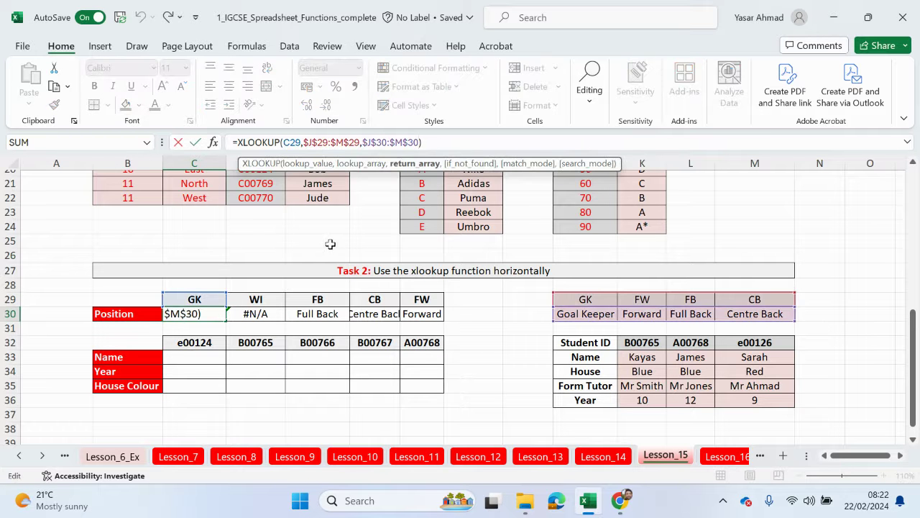
type(",")
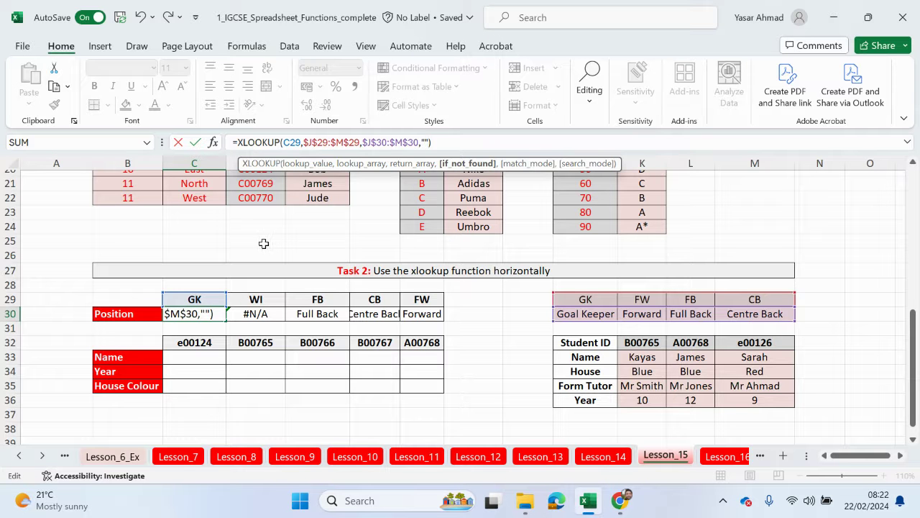
type("\"\"")
key("Return")
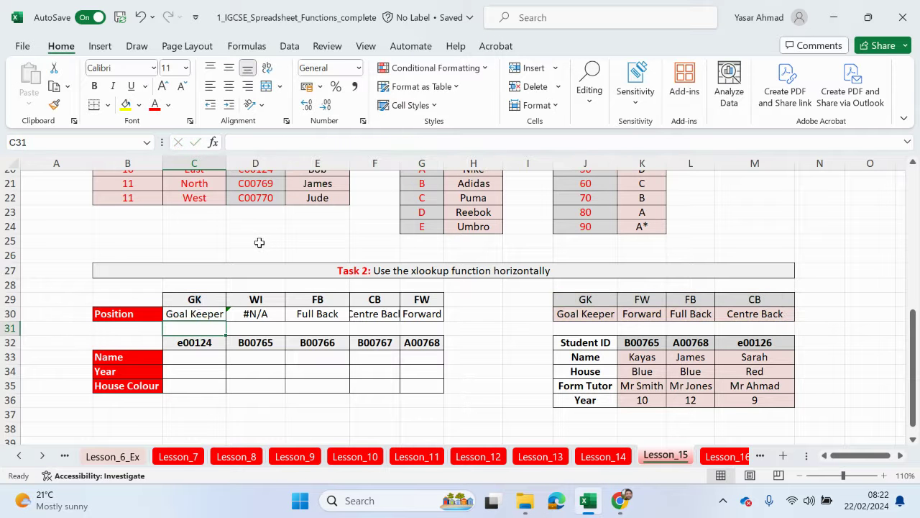
Step: Try to fill the revised C30 formula across the Position row to G30
left_click_drag(216, 320, 214, 323)
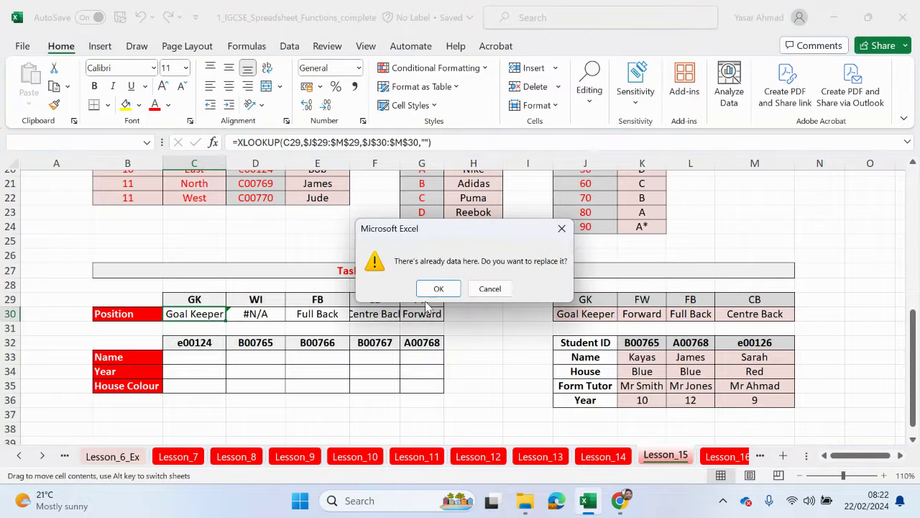
left_click(560, 229)
left_click_drag(200, 307, 223, 320)
left_click(439, 290)
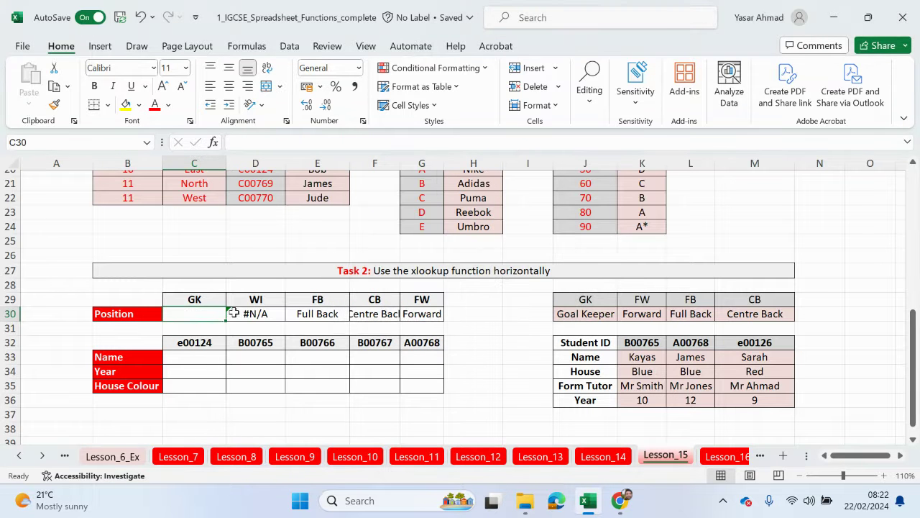
left_click_drag(226, 321, 416, 316)
left_click(189, 313)
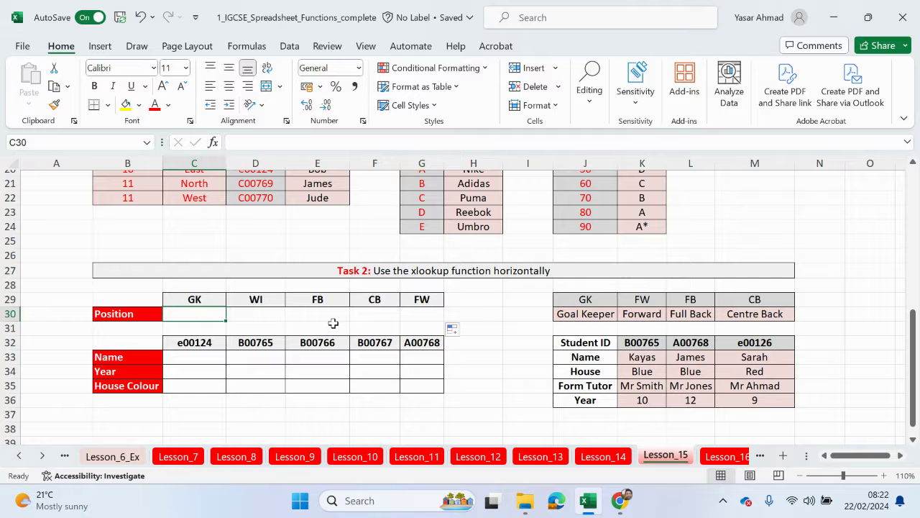
Step: Undo the Position row edits and fills, the C30 formula and the widening of column C
key("ctrl+z")
key("ctrl+z")
key("ctrl+z")
key("ctrl+z")
key("ctrl+z")
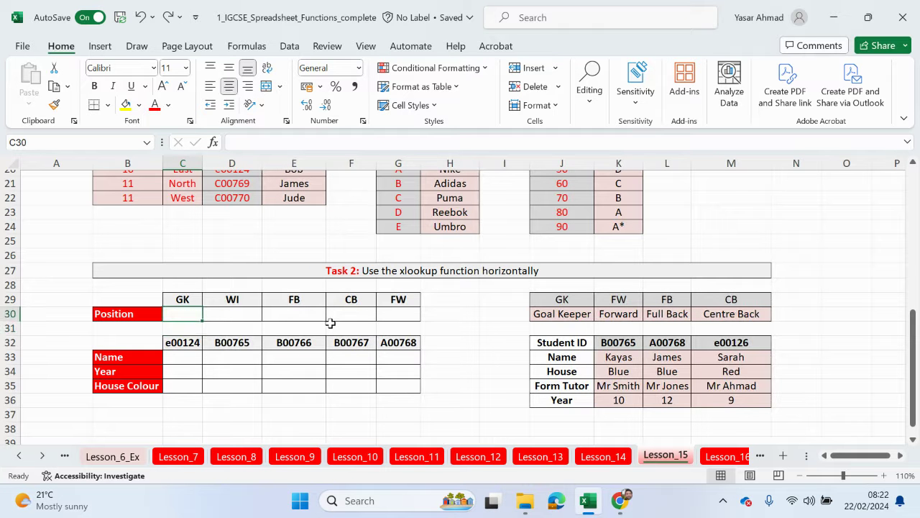
Step: Start an XLOOKUP formula in C30 with C29 as the lookup value and the absolute range $J$29:$M$29 as the lookup array
left_click(263, 142)
type("=")
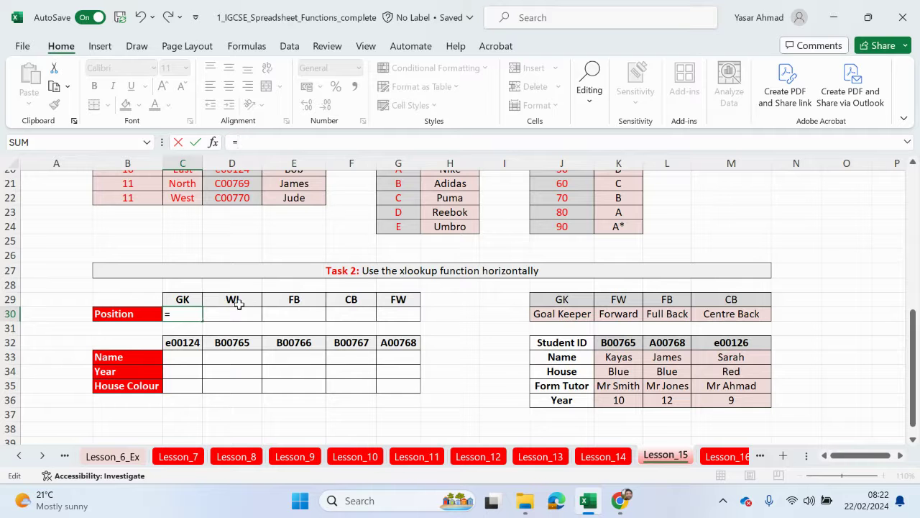
type("xlook")
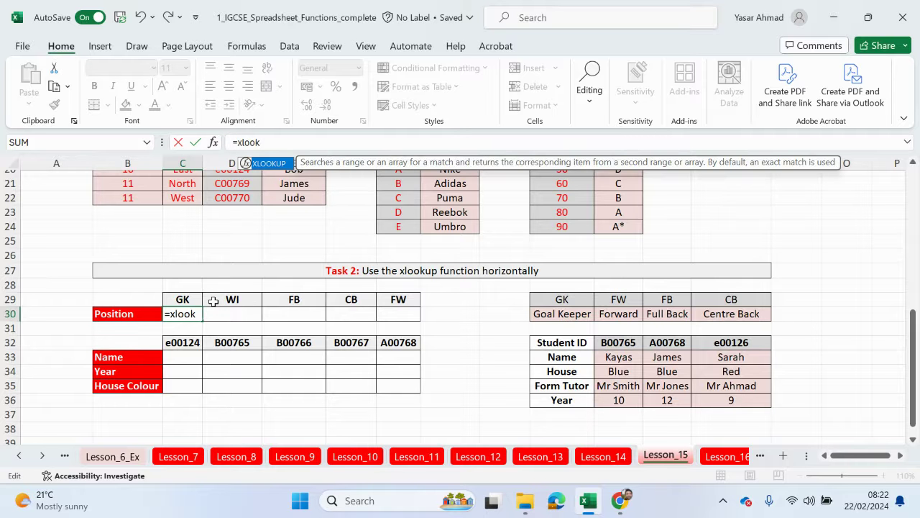
double_click(266, 164)
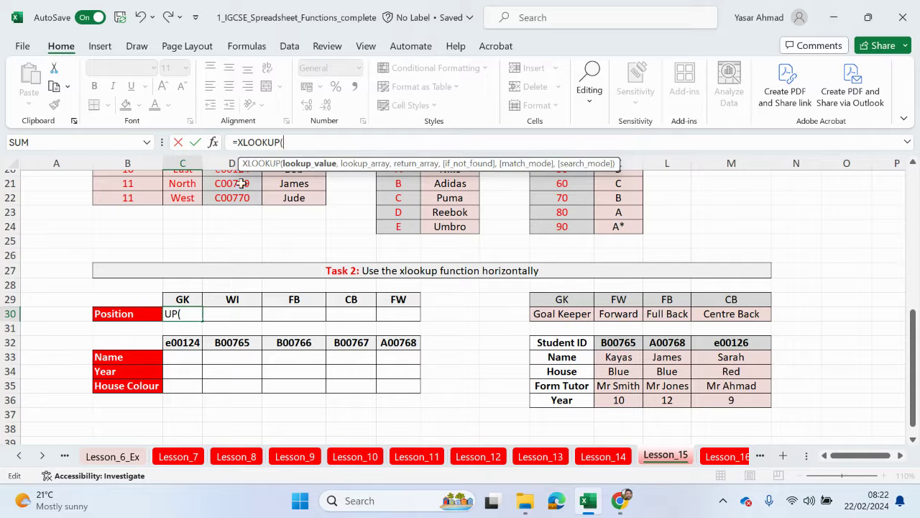
left_click(183, 299)
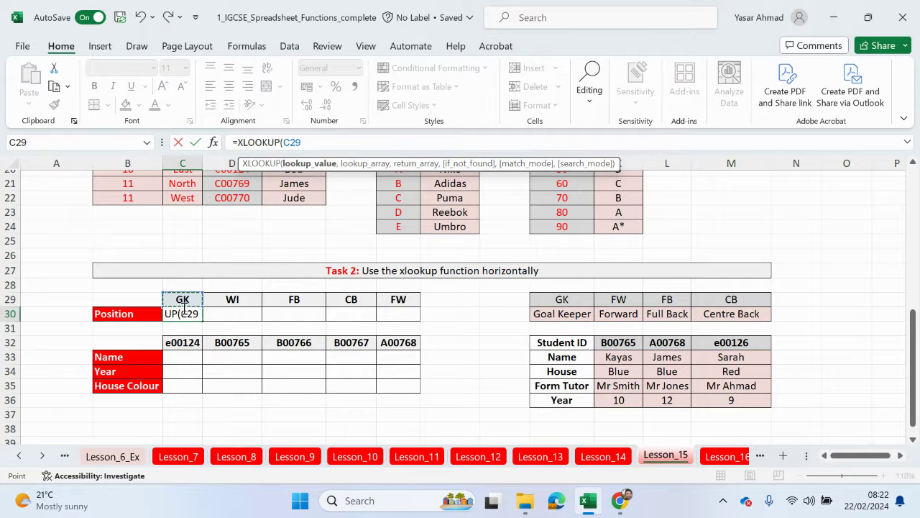
type(",")
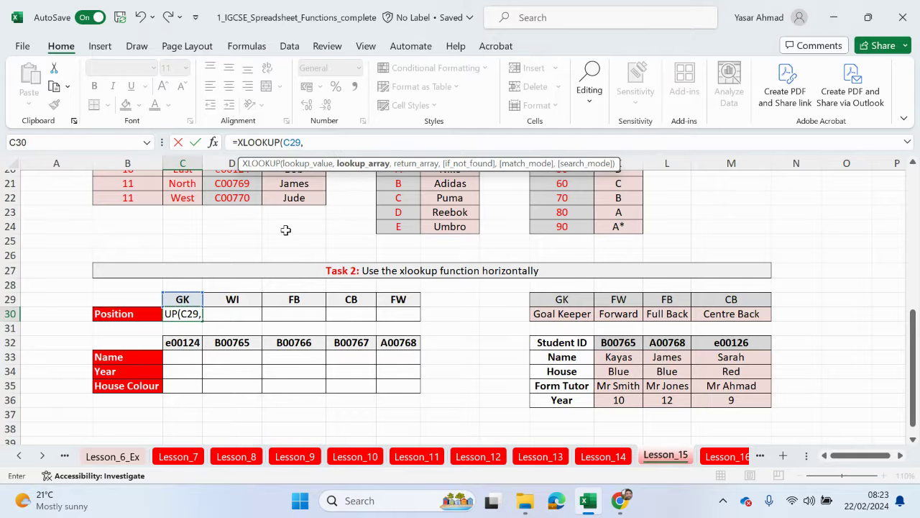
left_click_drag(562, 299, 709, 299)
key("F4")
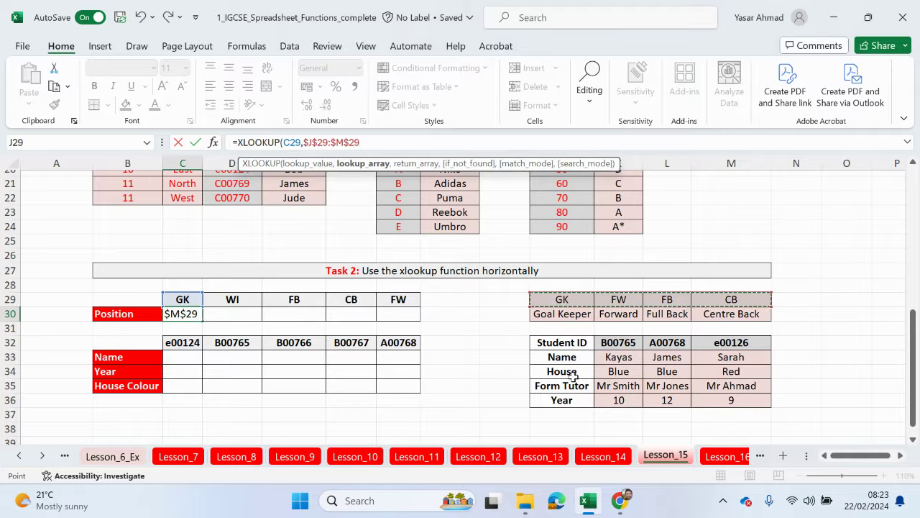
Step: Complete the C30 formula with return array $J$30:$M$30, empty text "" if not found, and exact match 0
type(",")
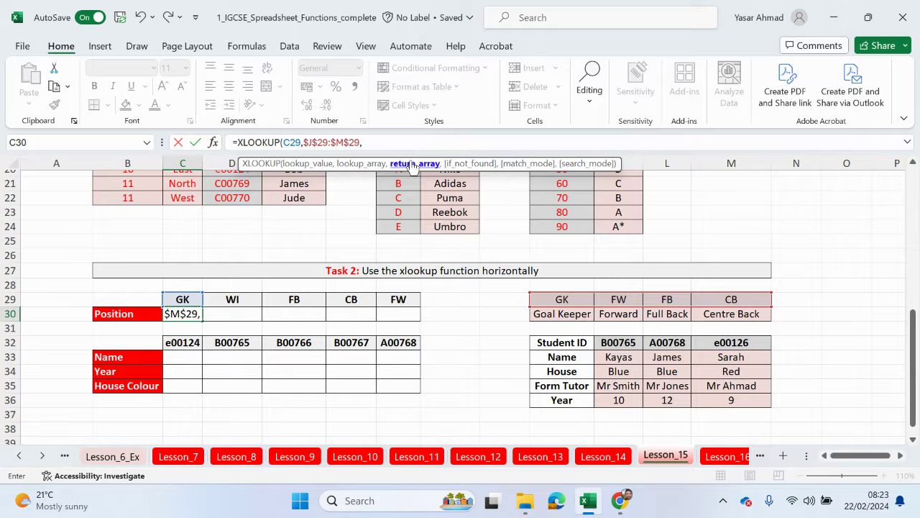
left_click_drag(533, 317, 746, 312)
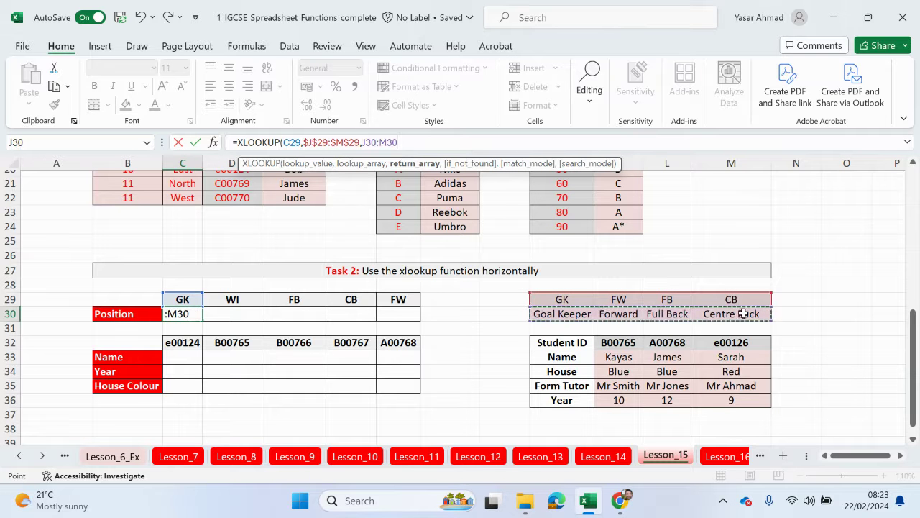
key("F4")
type(",")
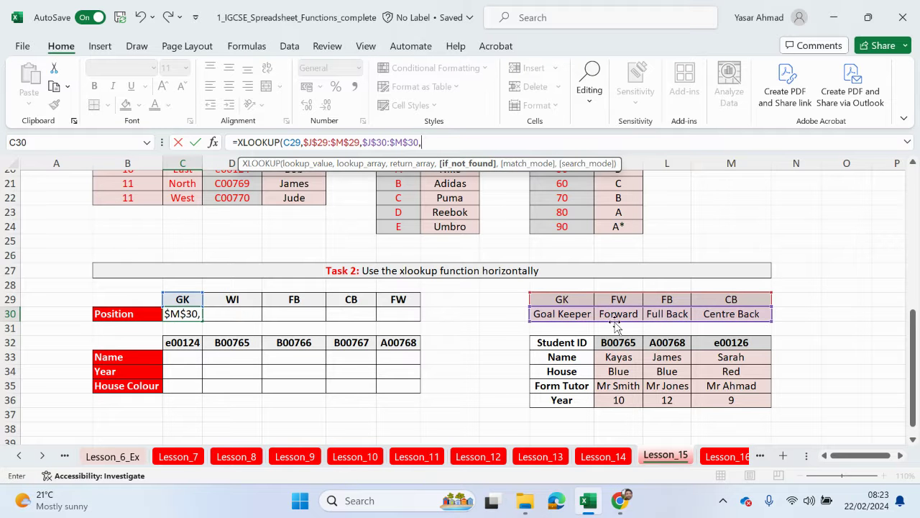
type("\"\"")
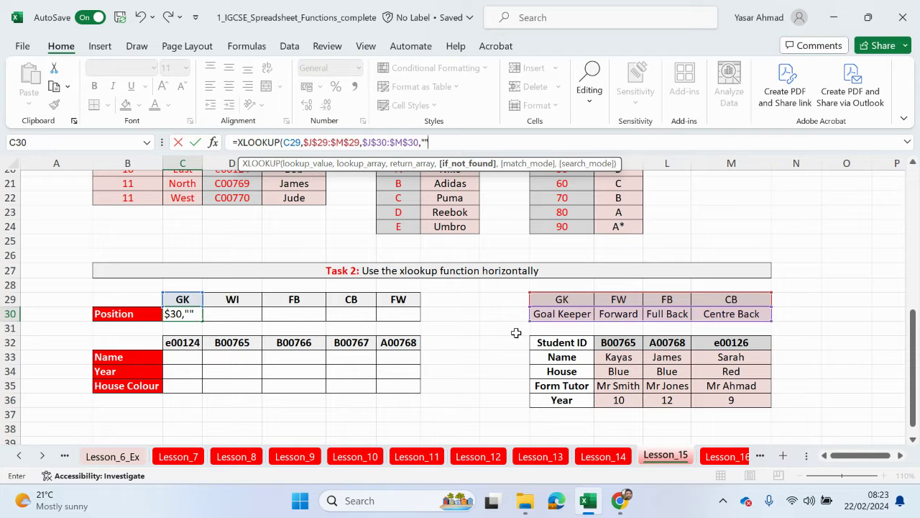
type(",")
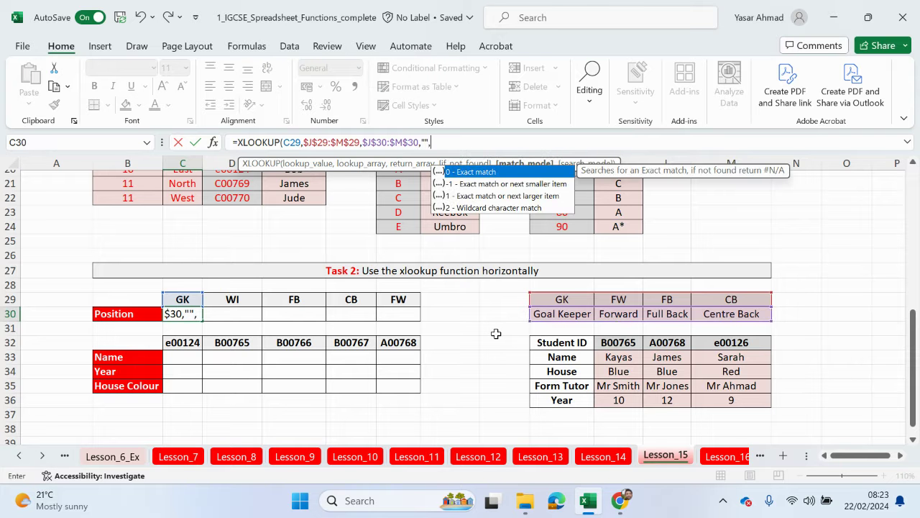
double_click(481, 173)
type(")")
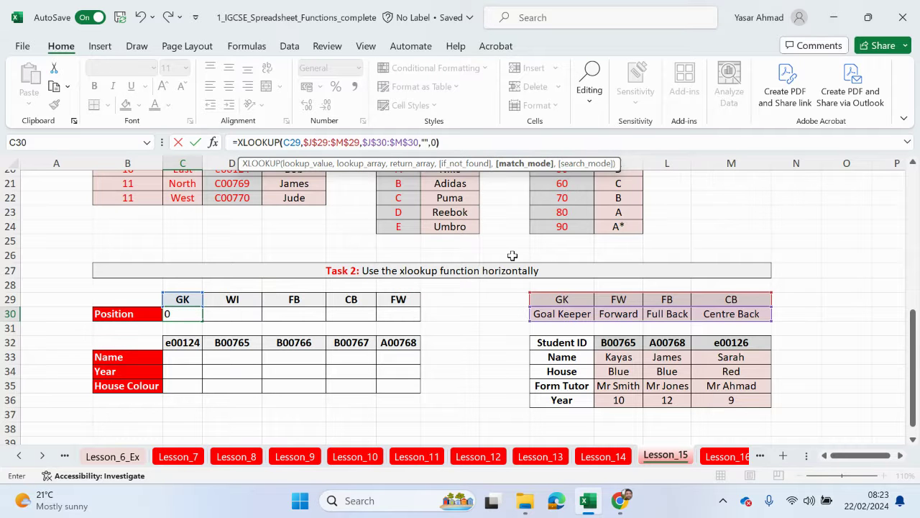
key("Return")
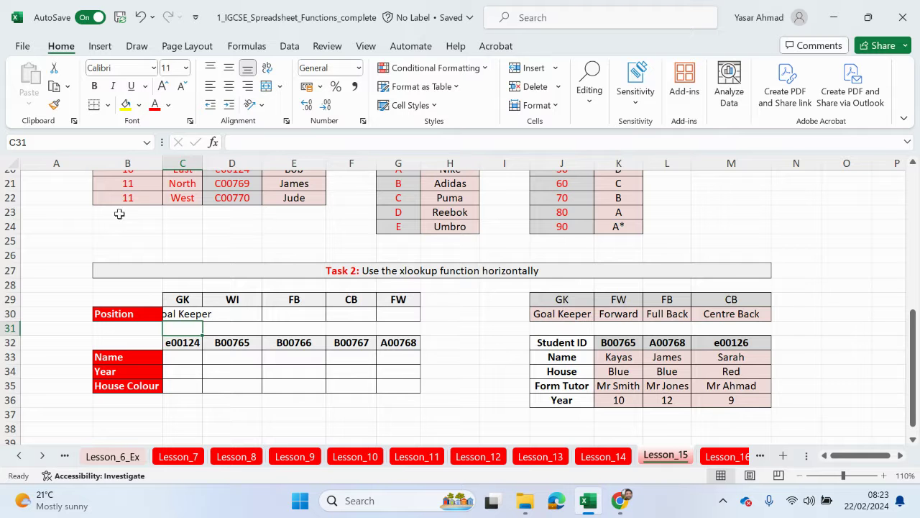
Step: Fill the C30 formula across the Position row to G30 and autofit columns C and F to their contents
double_click(203, 163)
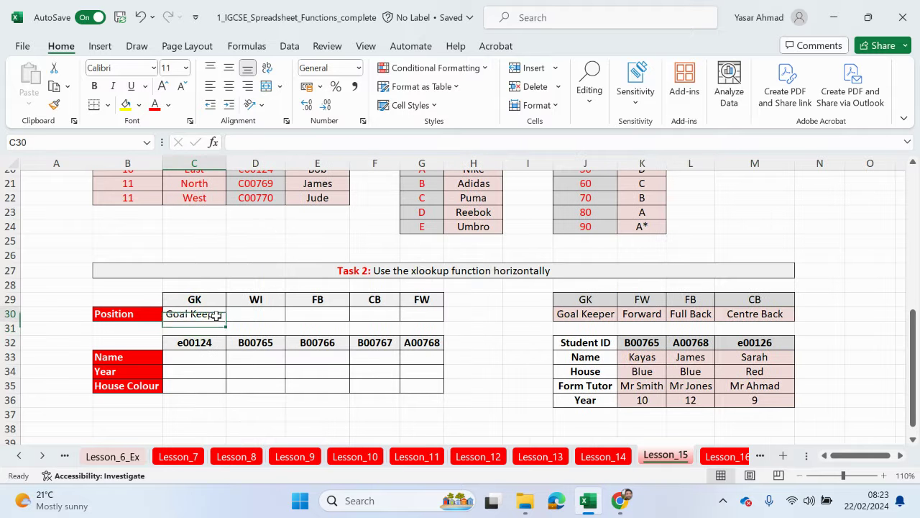
left_click(215, 316)
left_click_drag(227, 322, 430, 328)
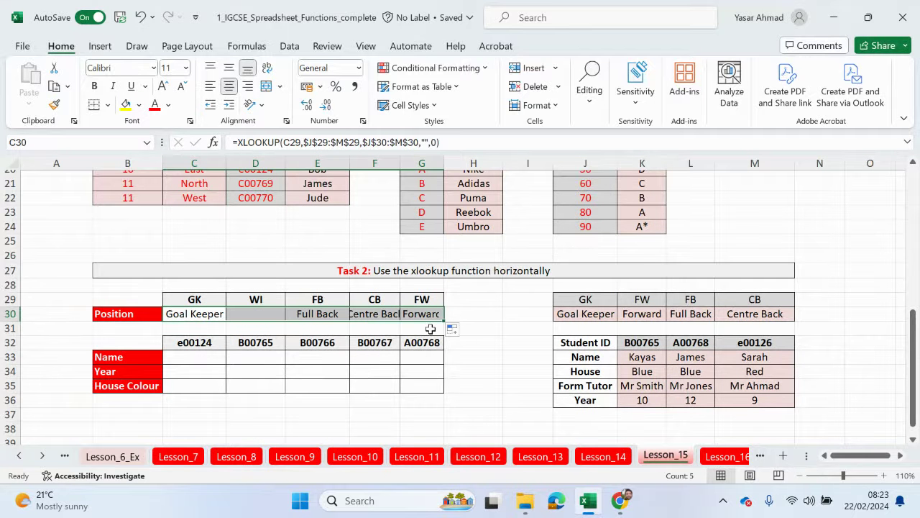
double_click(400, 163)
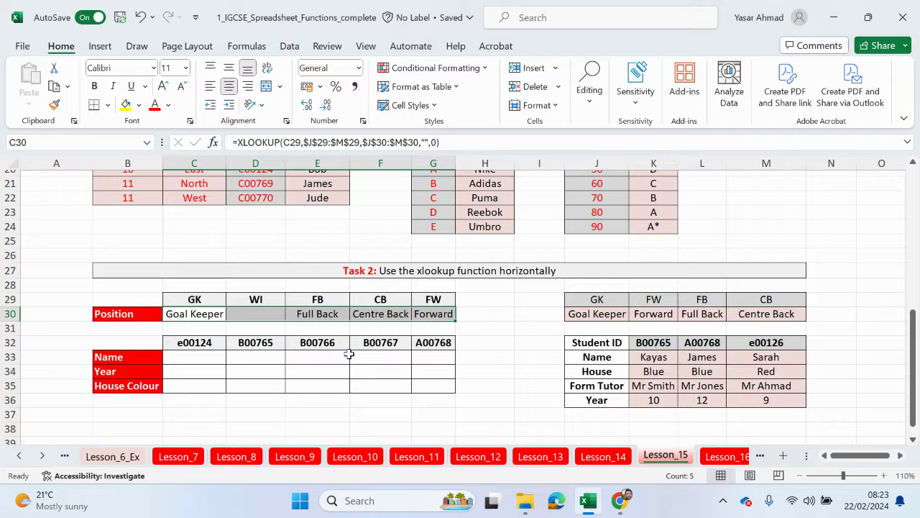
Step: Compare the student IDs in C32:G32 with the Student ID row of the horizontal lookup table in K32:M32
left_click_drag(199, 342, 394, 346)
left_click_drag(658, 344, 762, 345)
left_click_drag(200, 343, 440, 344)
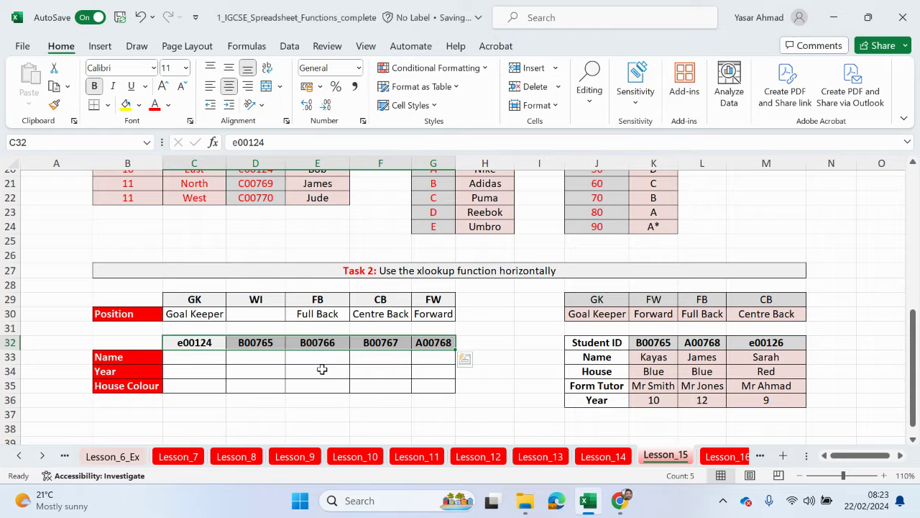
Step: Review the arguments of the XLOOKUP formula in C30, especially the if-not-found argument, and look back over the Task 1 tables
left_click(185, 309)
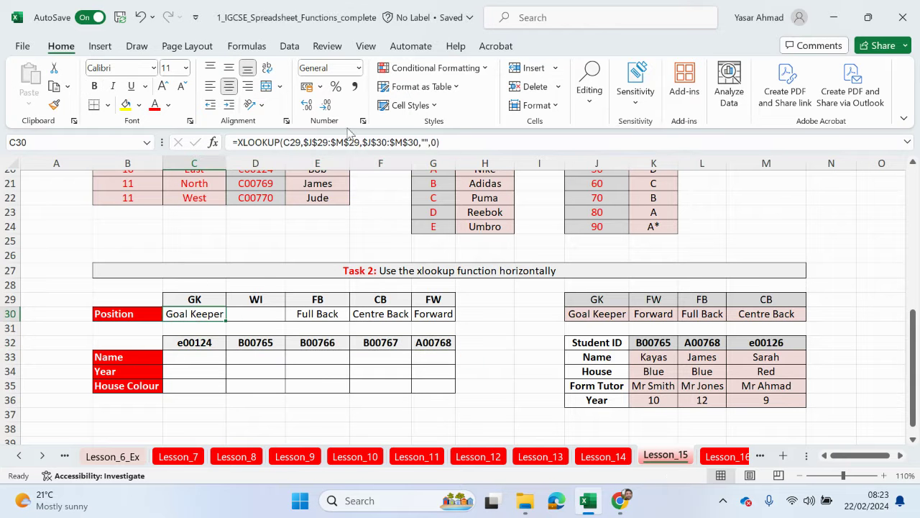
left_click(425, 143)
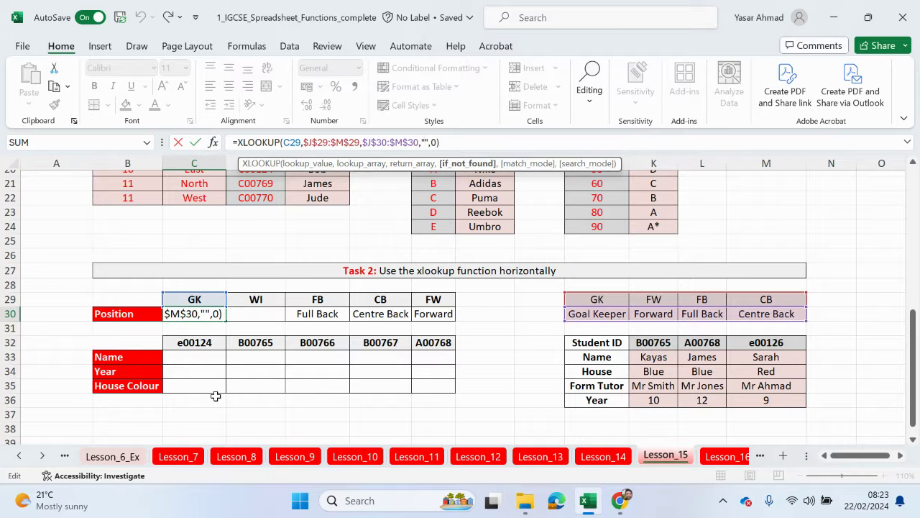
left_click(453, 142)
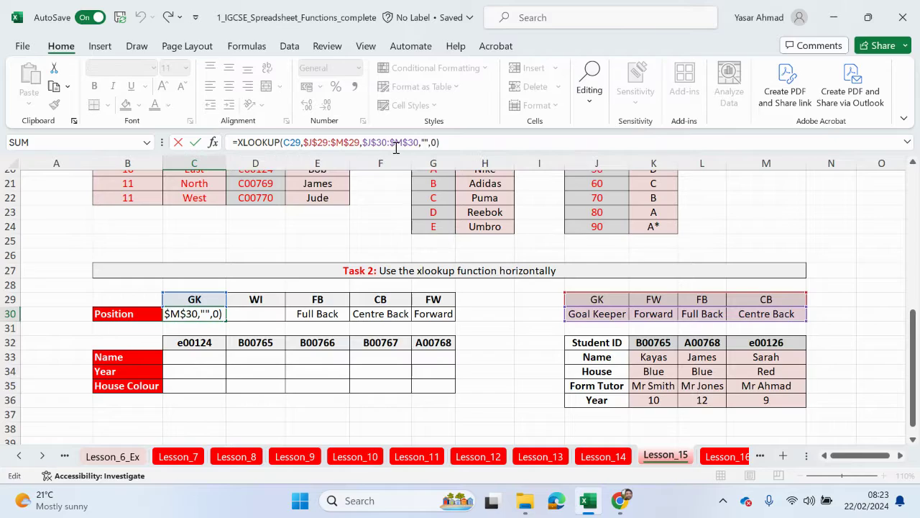
key("Return")
scroll(339, 179, "up", 6)
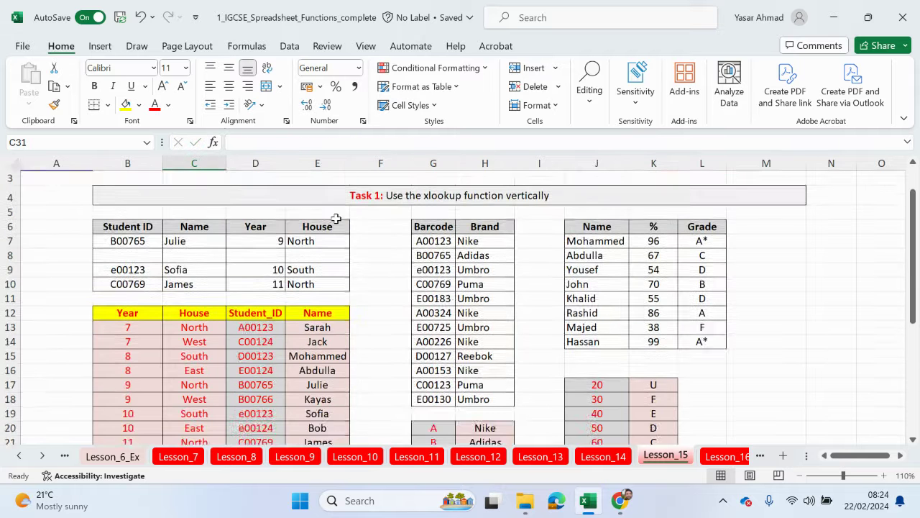
scroll(335, 218, "up", 1)
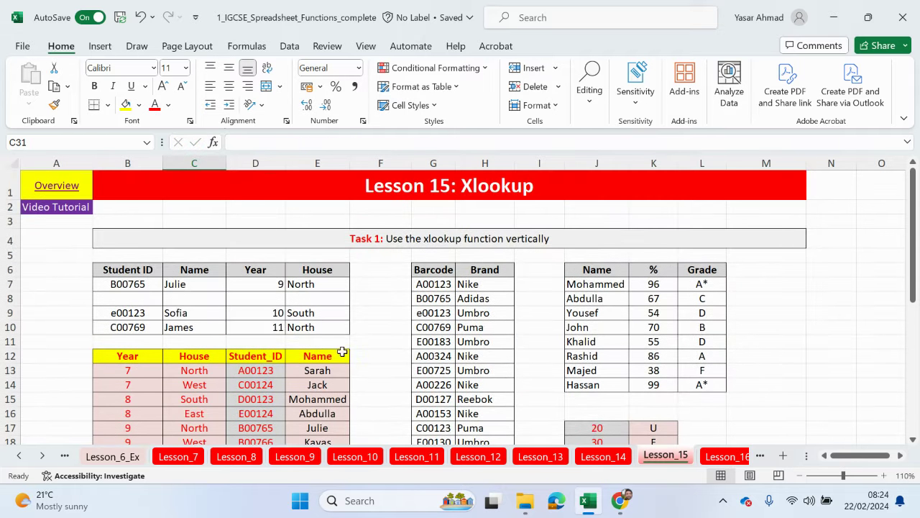